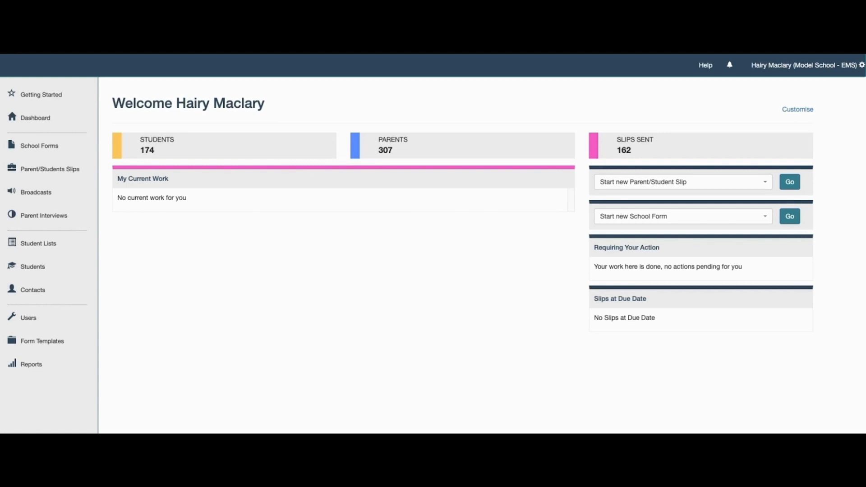
Check the notifications and open the account settings menu
click(730, 66)
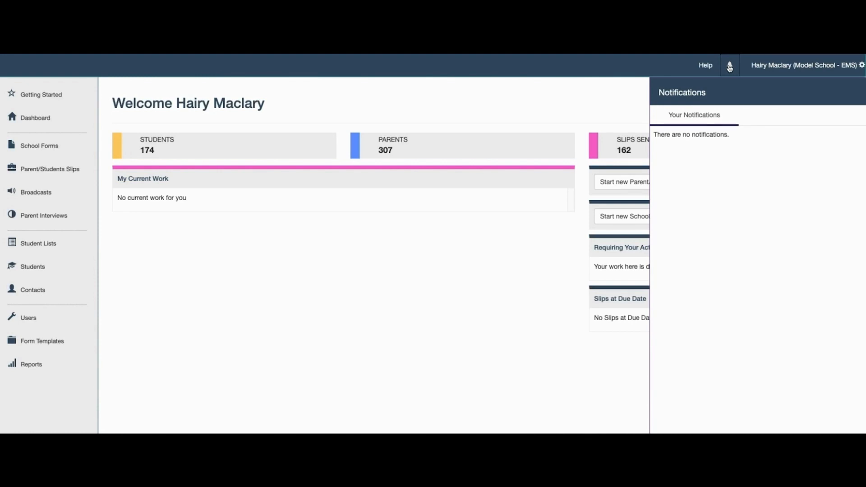
click(729, 67)
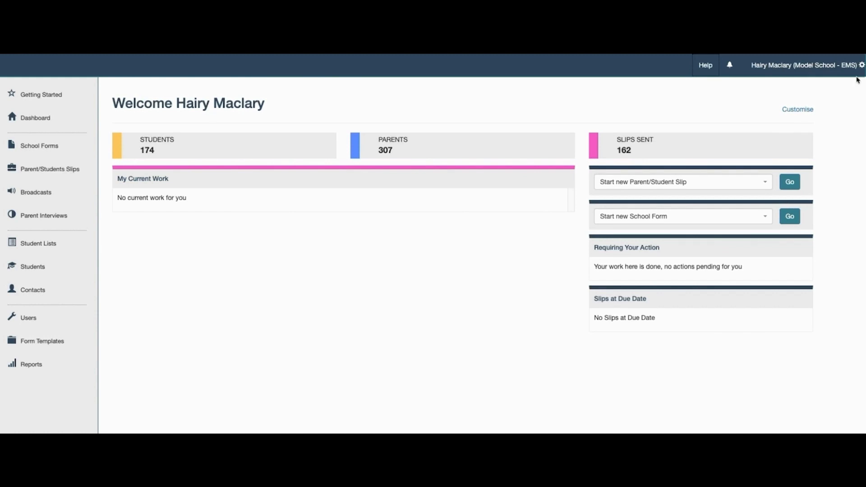
click(843, 73)
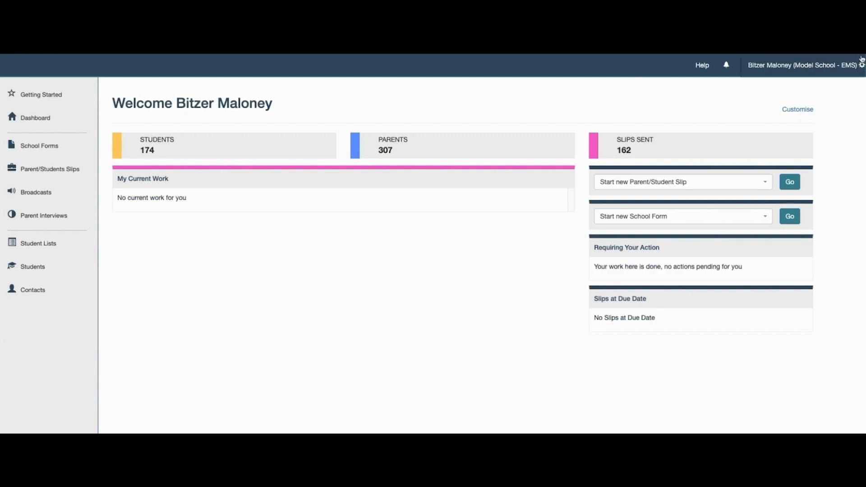
click(854, 72)
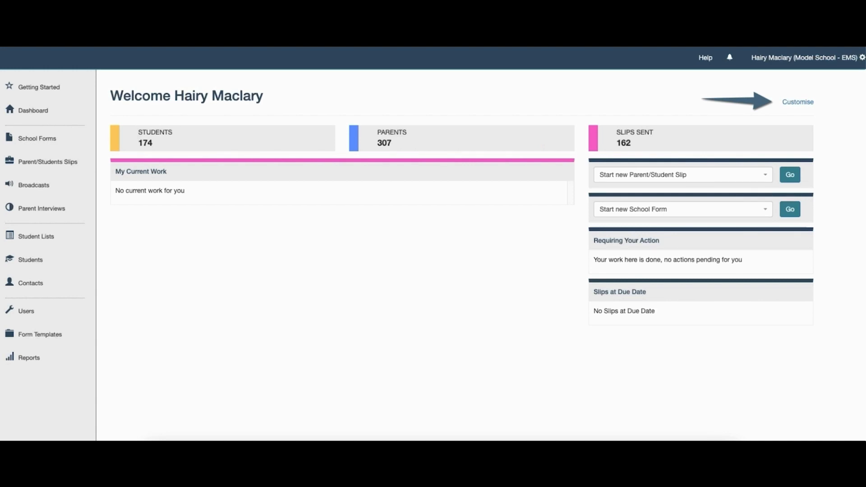
Start customising the dashboard and remove the Start new Parent/Student Slip and Start new School Form widgets
click(797, 102)
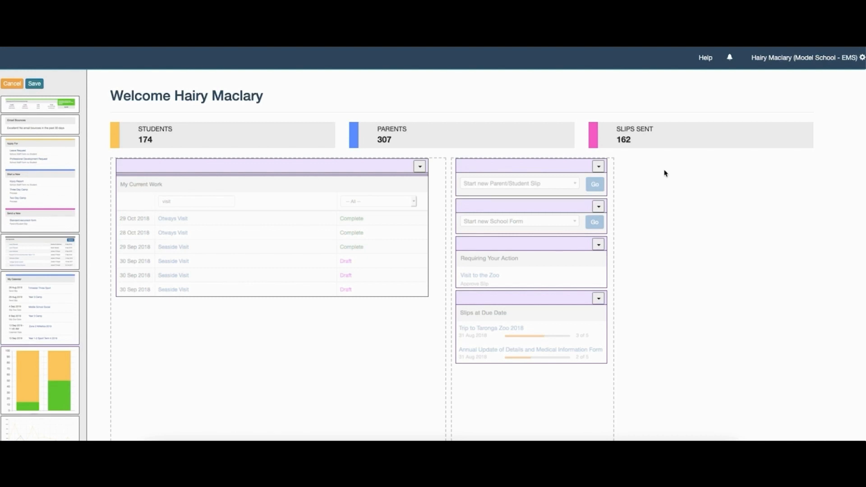
click(599, 167)
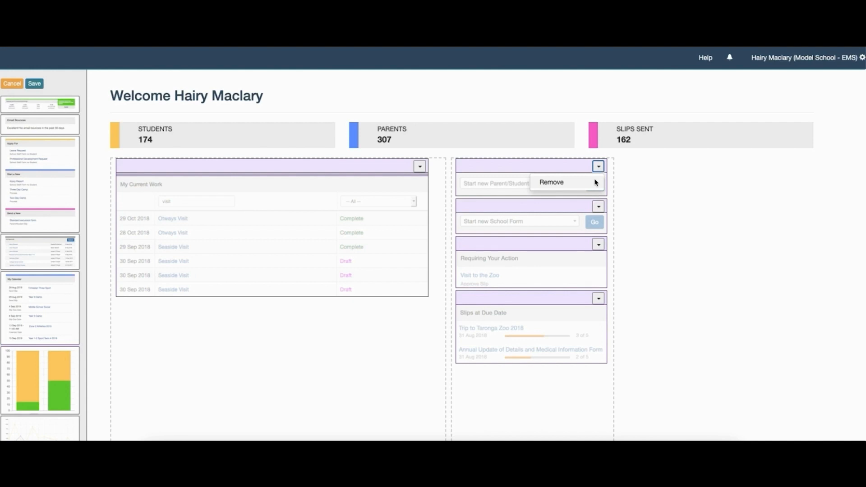
click(595, 182)
click(600, 167)
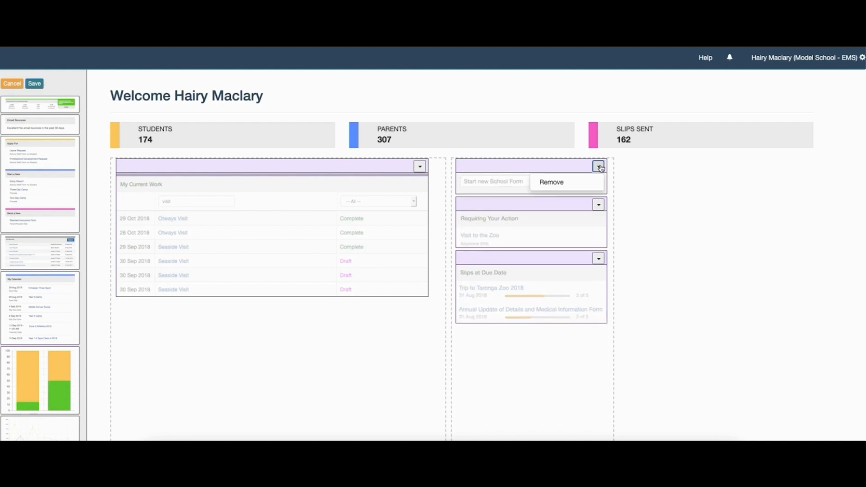
click(597, 182)
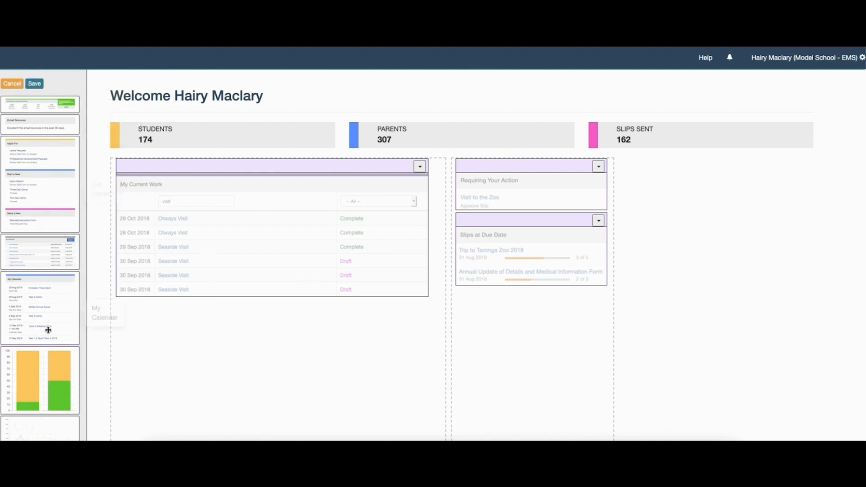
Add the My Calendar widget and the Apply For/Start a New/Send a New widget below Slips at Due Date
drag(38, 309, 568, 394)
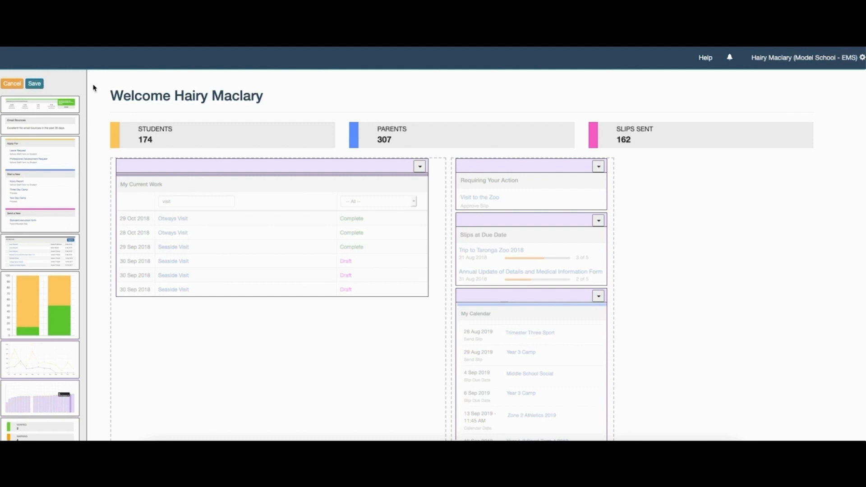
drag(56, 161, 548, 389)
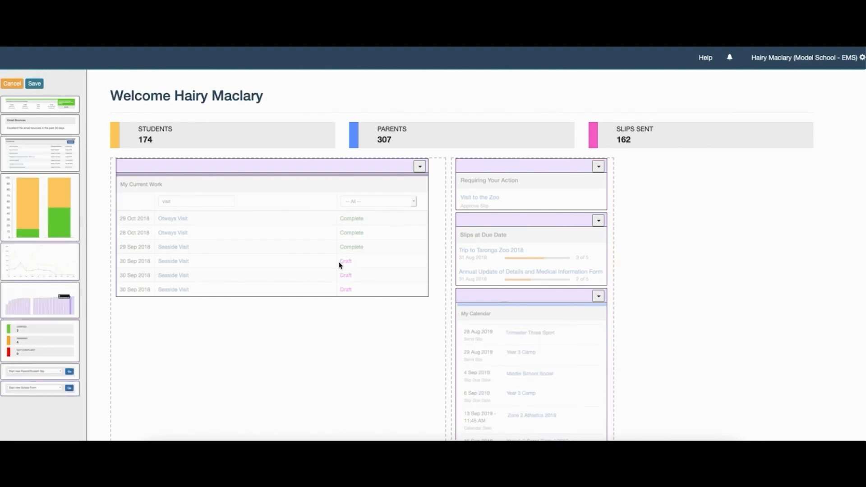
Move the Apply For/Start a New/Send a New widget up between Requiring Your Action and Slips at Due Date
scroll(644, 333, down, 3)
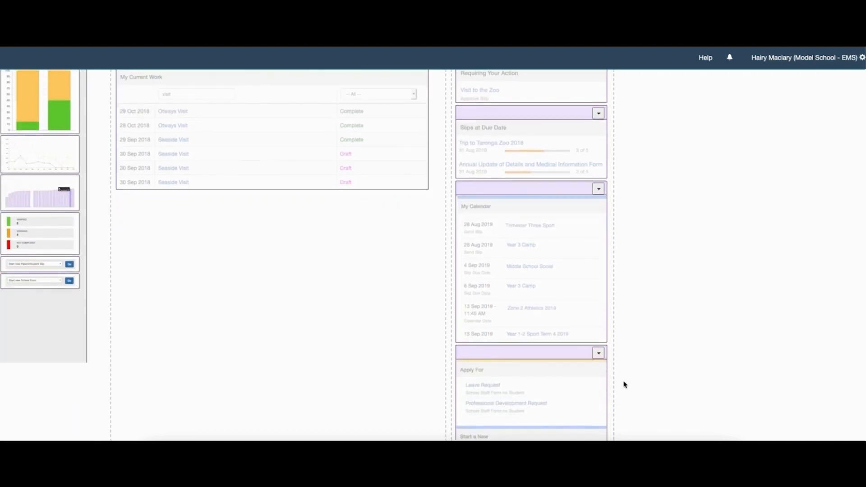
scroll(624, 386, down, 2)
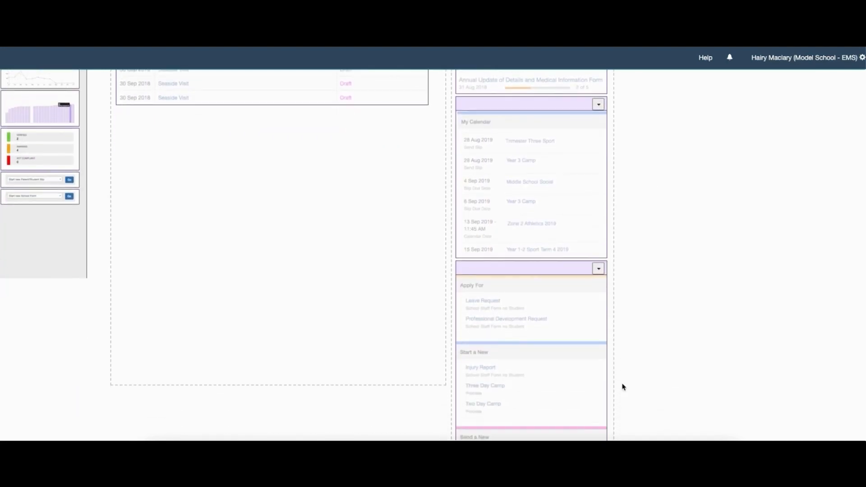
scroll(623, 384, down, 1)
click(547, 259)
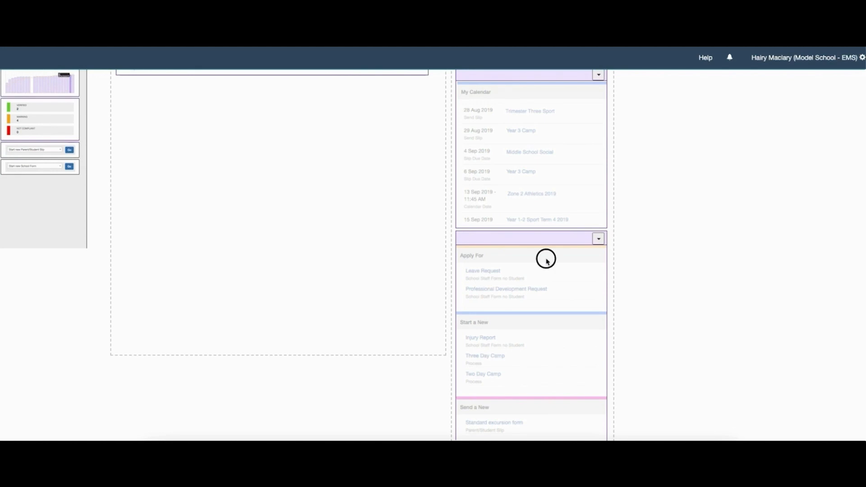
drag(547, 260, 544, 105)
scroll(684, 216, down, 1)
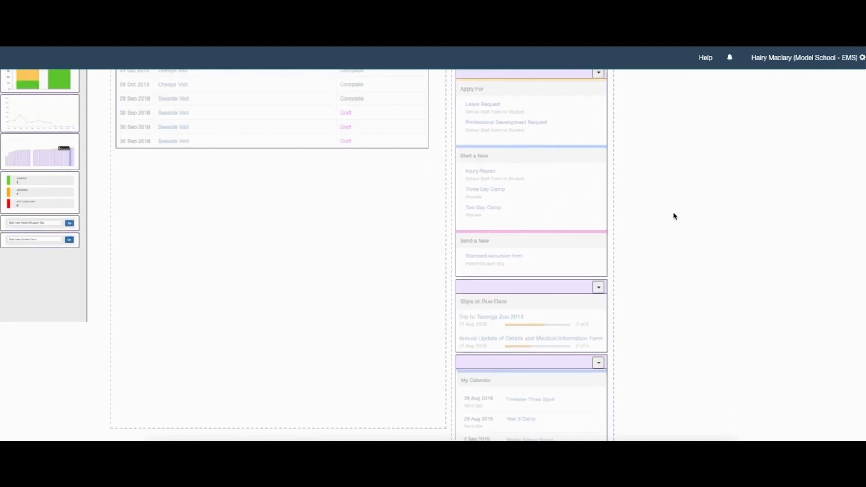
Move the Requiring Your Action widget below the Apply For/Start a New/Send a New widget and save the dashboard layout
scroll(672, 218, up, 5)
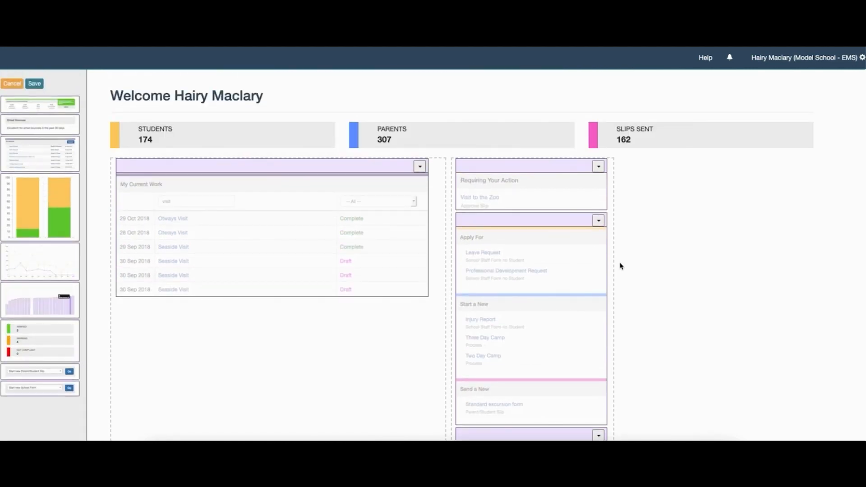
drag(513, 165, 516, 374)
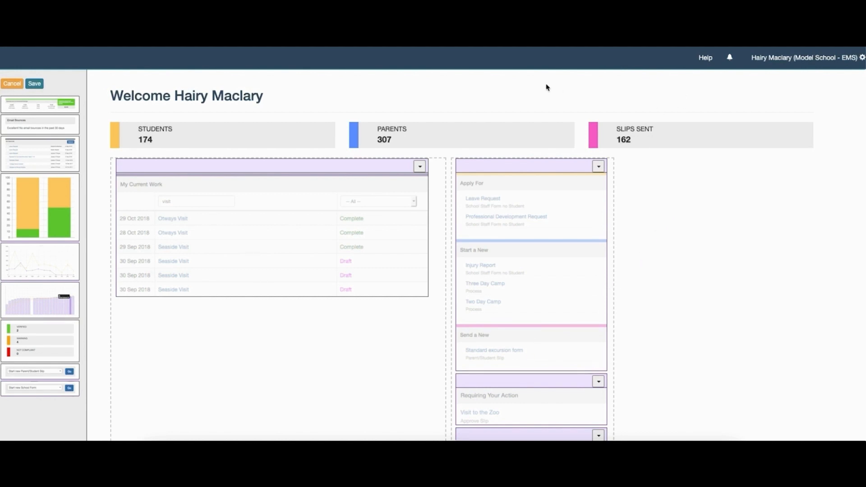
click(43, 90)
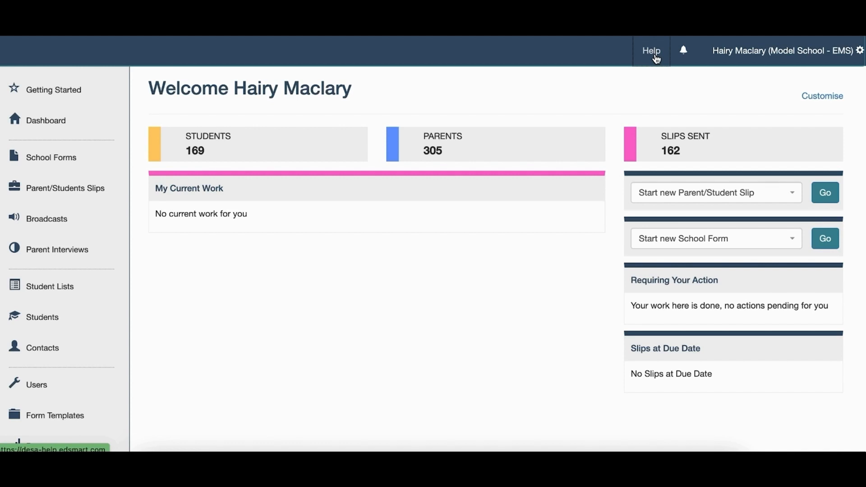
Go to the Help Centre's user manual index and open the "Customising the dashboard" article under Dashboard & Widgets
click(652, 51)
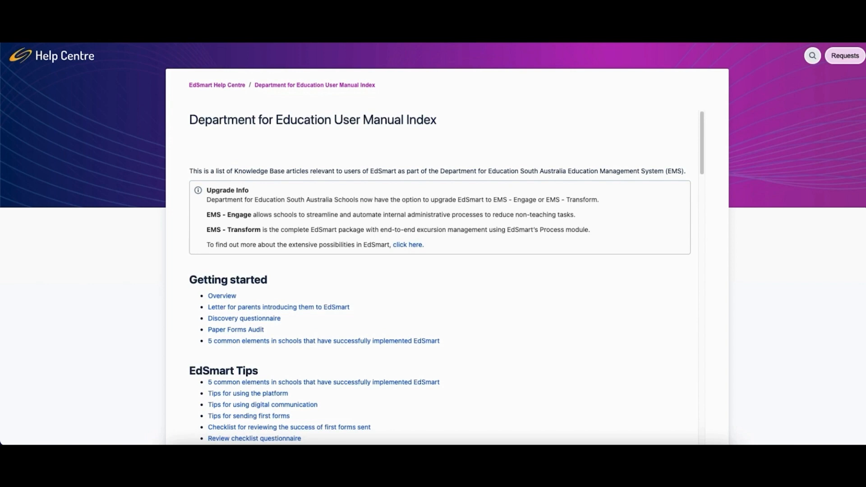
scroll(433, 243, down, 1)
scroll(767, 219, down, 3)
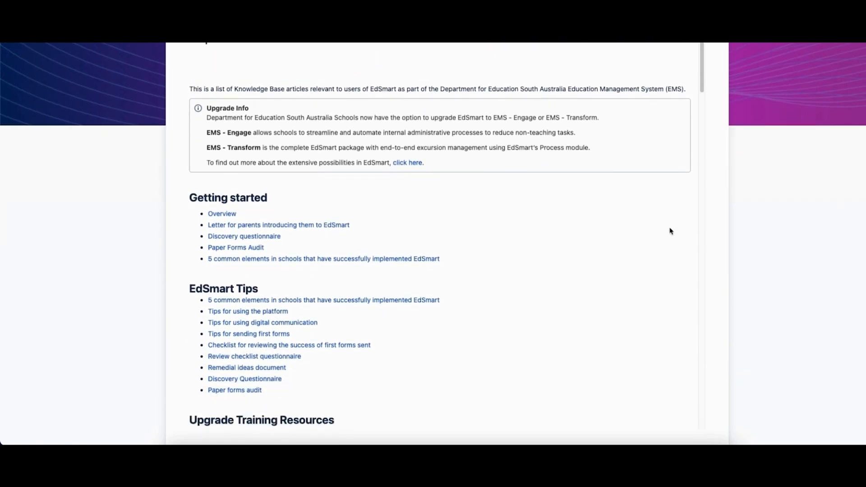
scroll(670, 231, down, 1)
scroll(670, 231, down, 3)
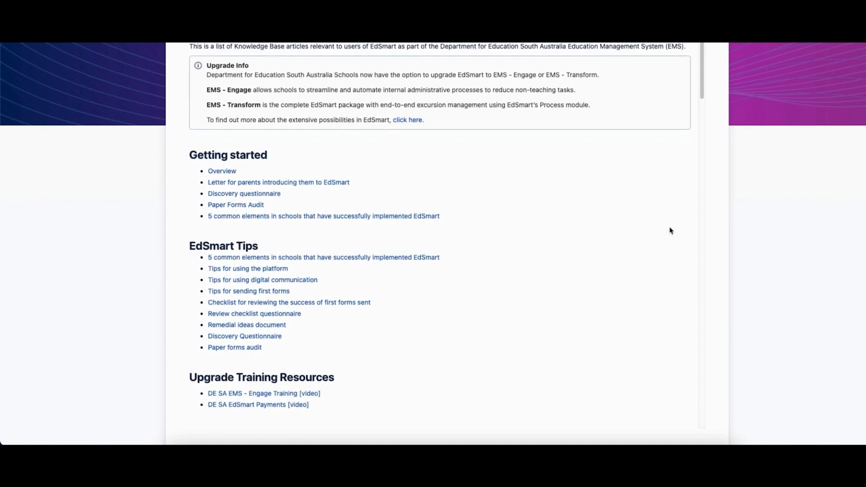
scroll(670, 231, down, 1)
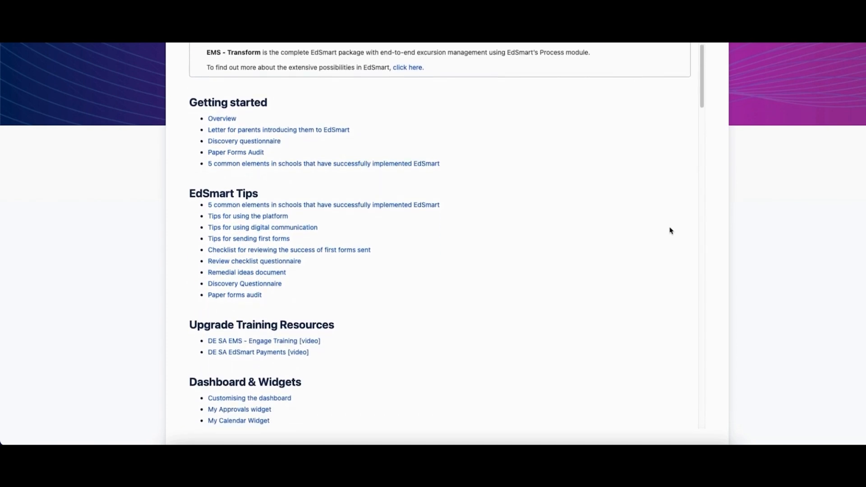
scroll(670, 231, down, 3)
scroll(670, 231, down, 2)
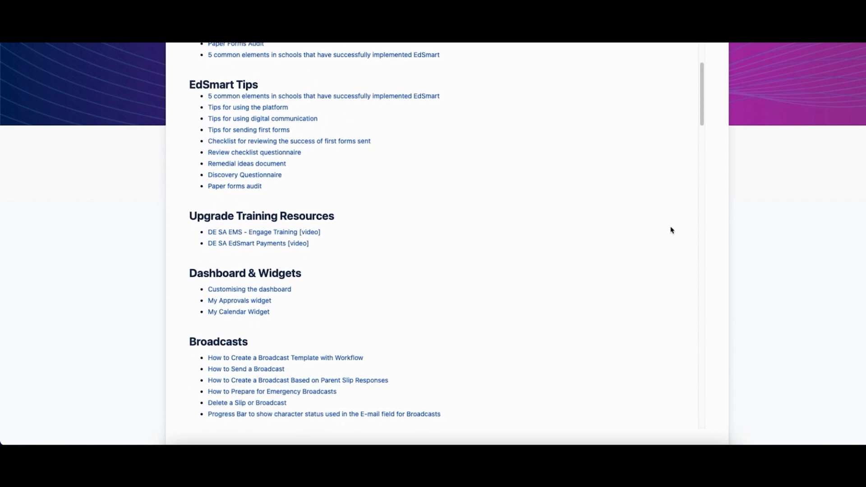
scroll(671, 230, down, 1)
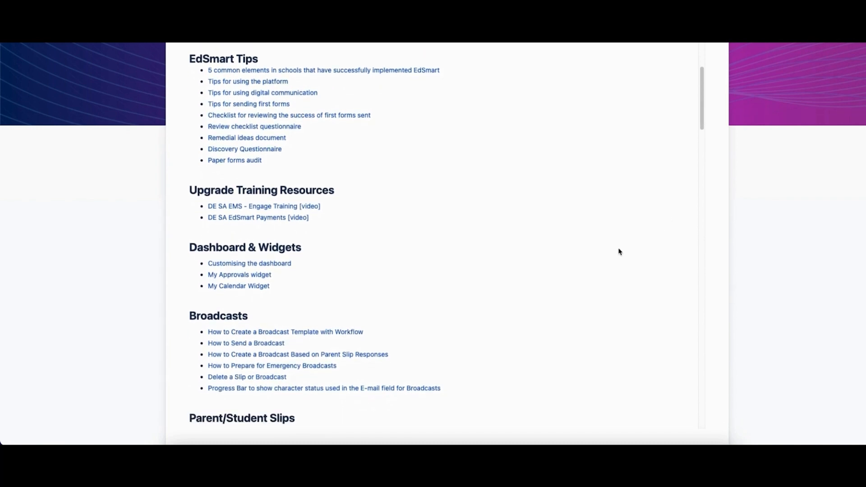
click(286, 262)
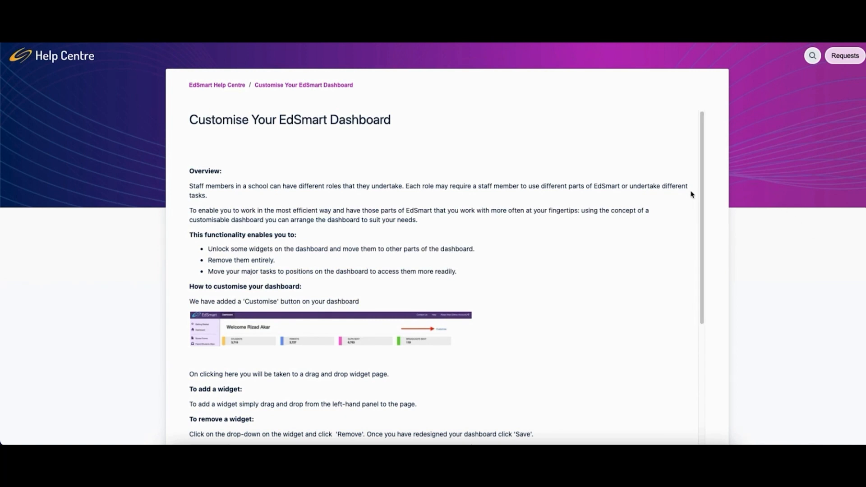
Read the dashboard customisation article through to its end and rate it as helpful
scroll(692, 194, down, 2)
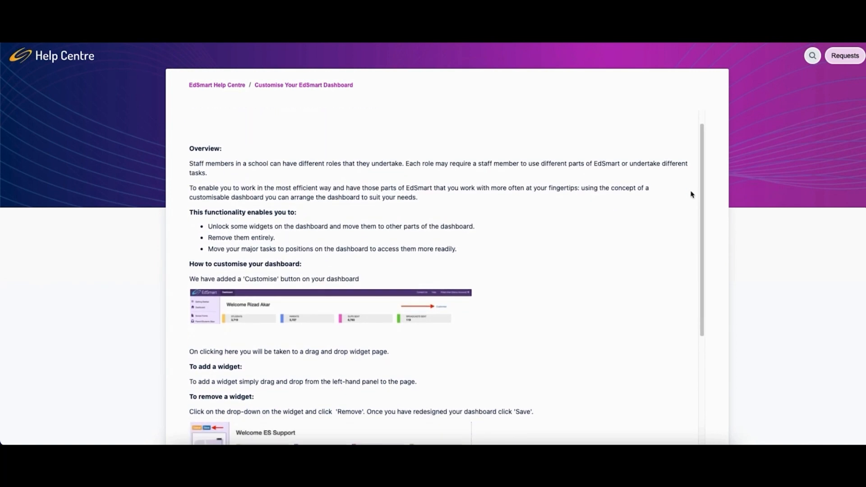
scroll(692, 194, down, 4)
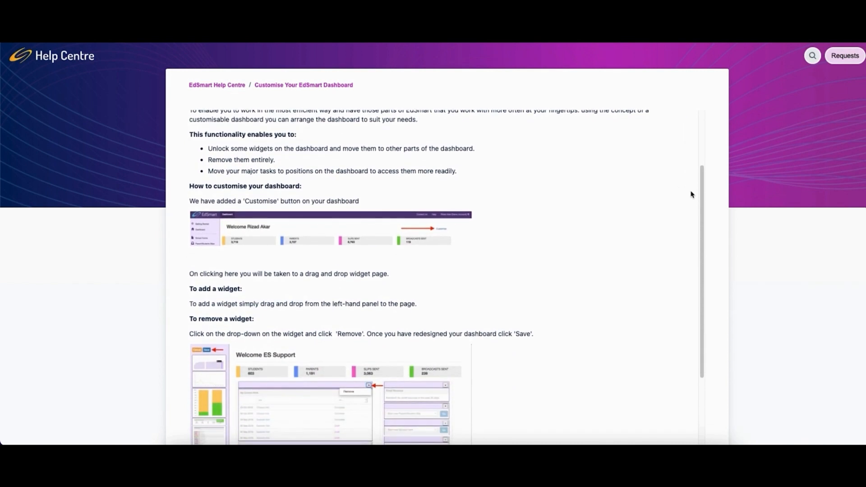
scroll(692, 195, down, 5)
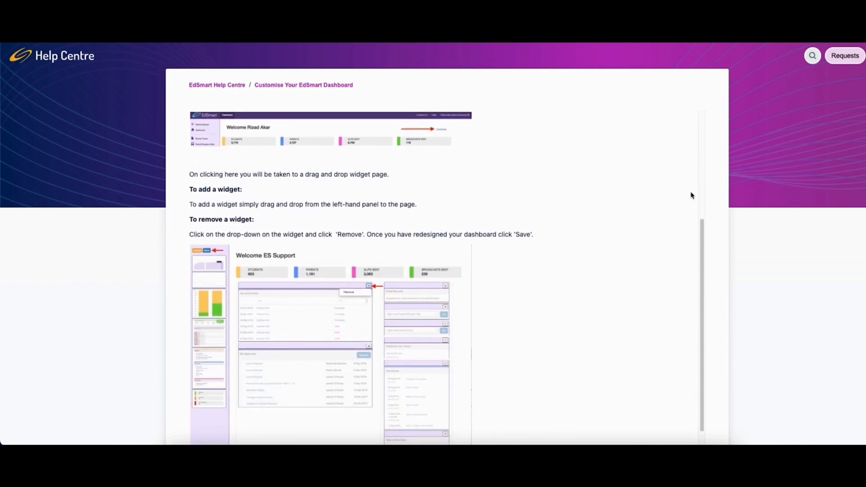
scroll(692, 195, down, 1)
scroll(693, 195, down, 3)
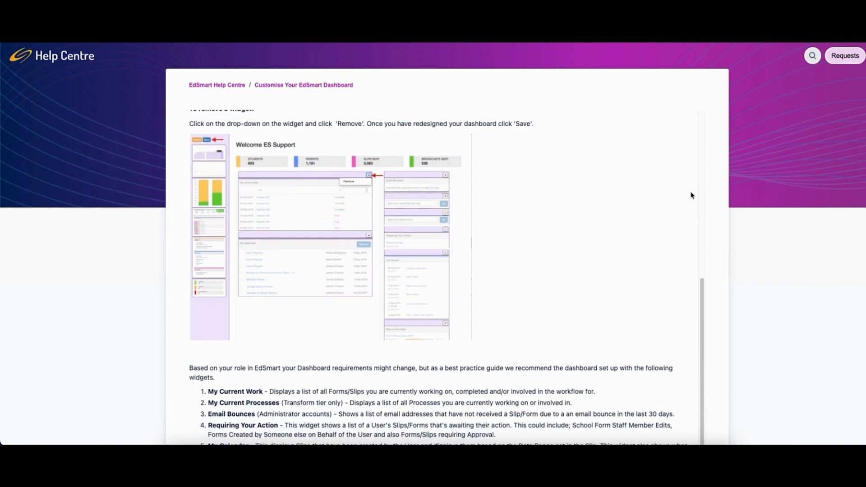
scroll(693, 195, down, 2)
scroll(692, 195, down, 4)
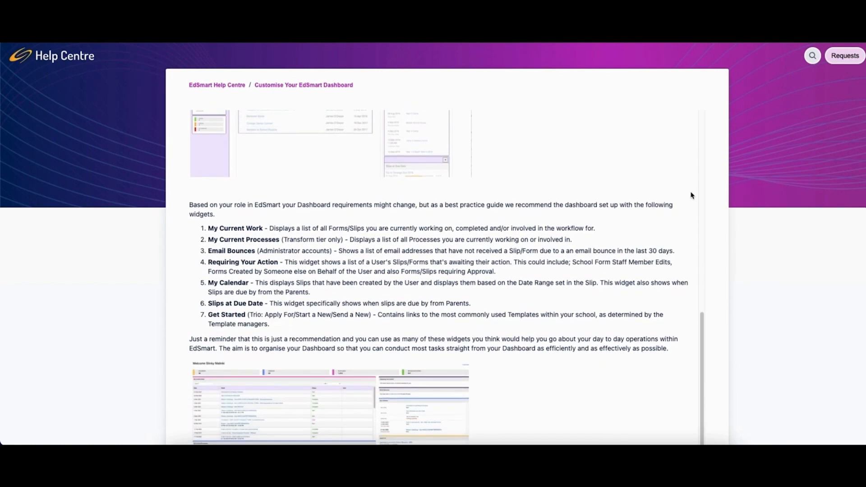
scroll(692, 196, down, 3)
scroll(693, 195, down, 5)
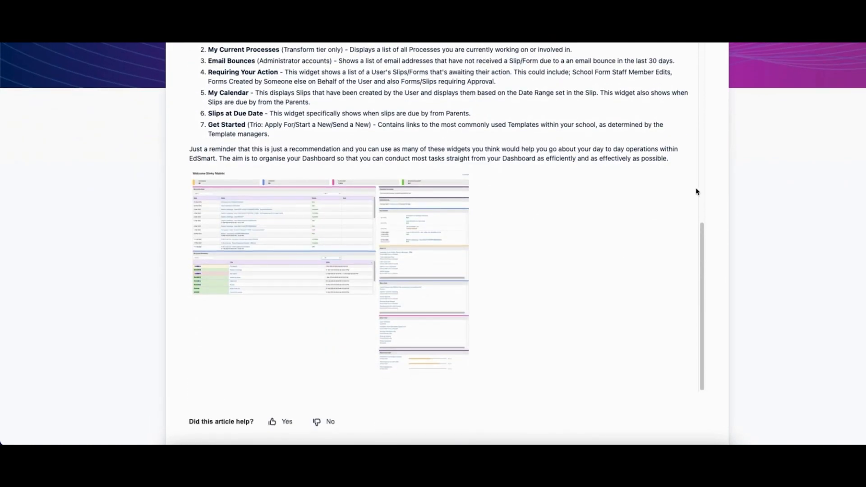
click(291, 423)
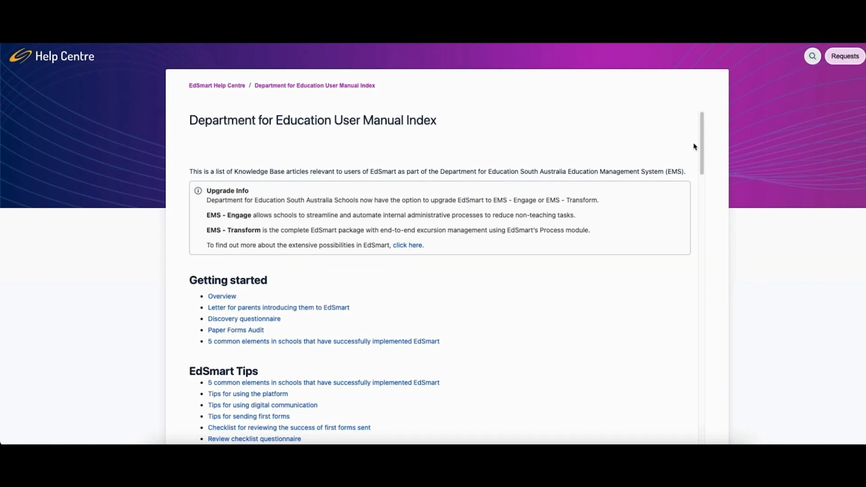
Look through the Department for Education User Manual Index from Getting started to FAQ from Schools and rate it as helpful
scroll(694, 147, down, 3)
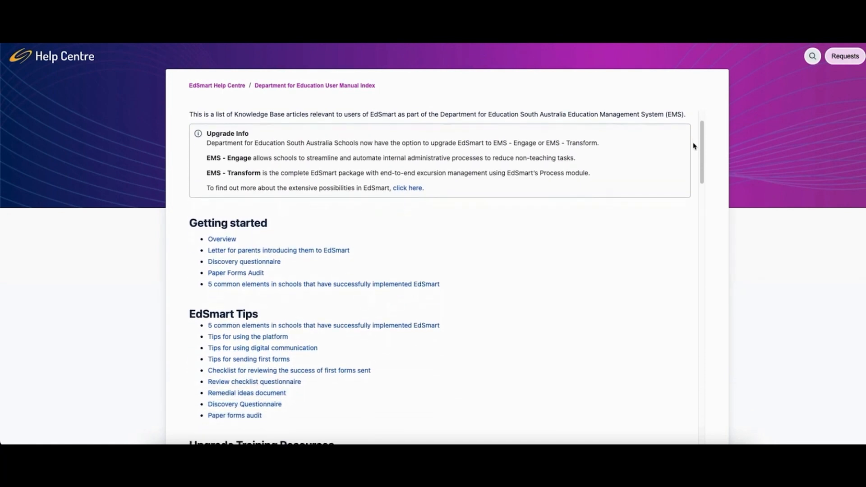
scroll(694, 147, down, 5)
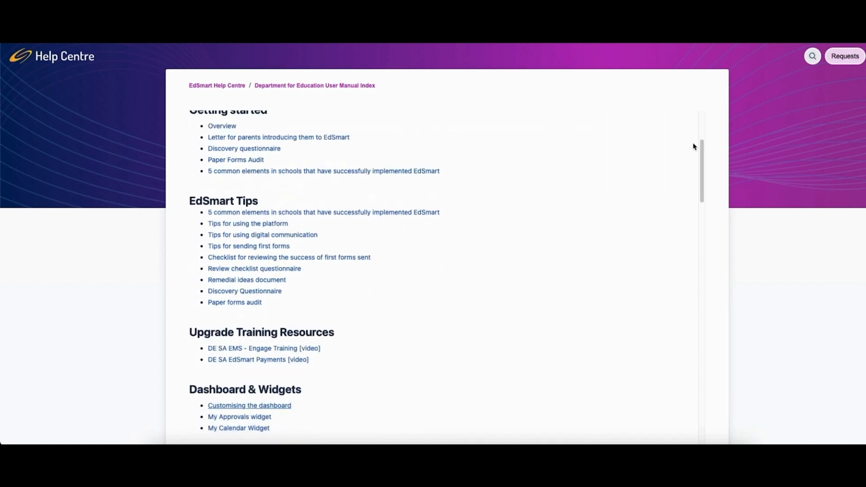
scroll(694, 146, down, 3)
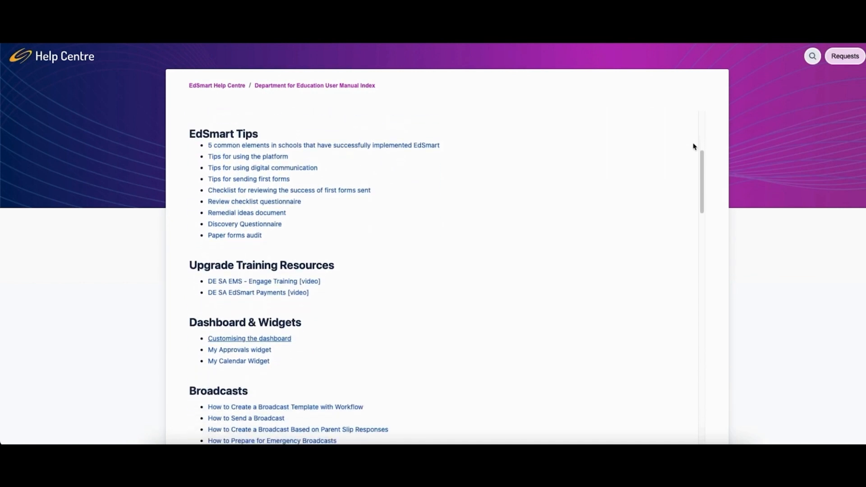
scroll(694, 146, down, 3)
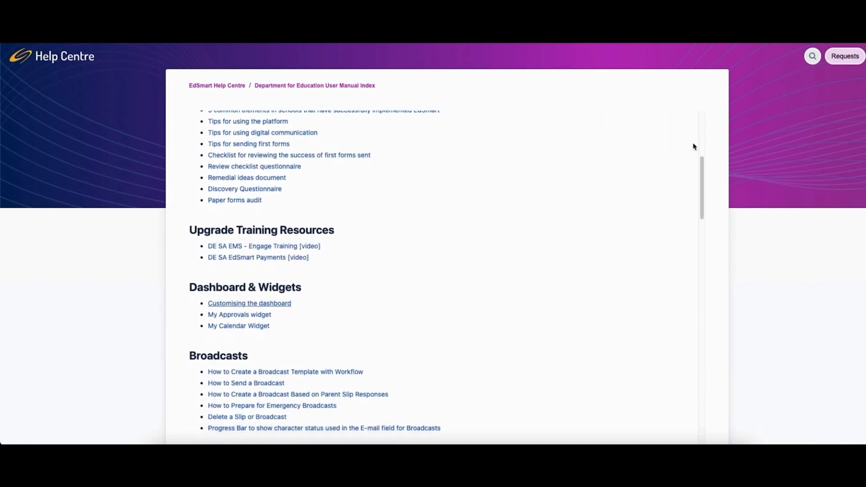
scroll(694, 147, down, 3)
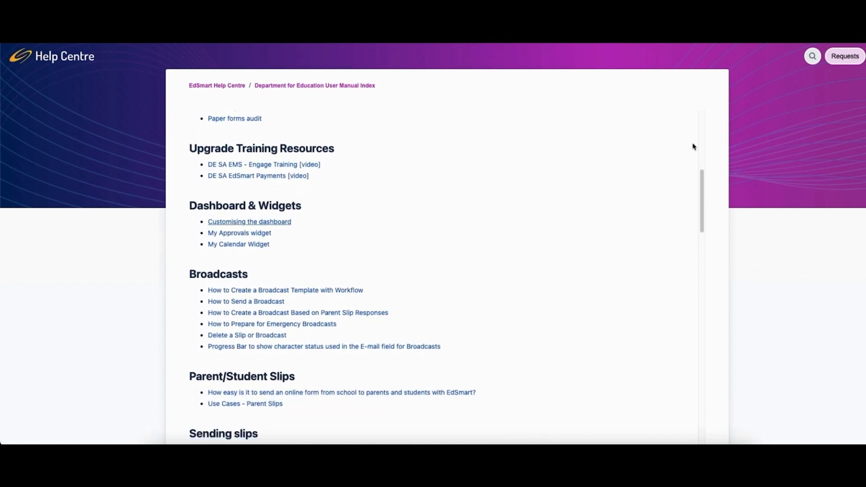
scroll(694, 146, down, 3)
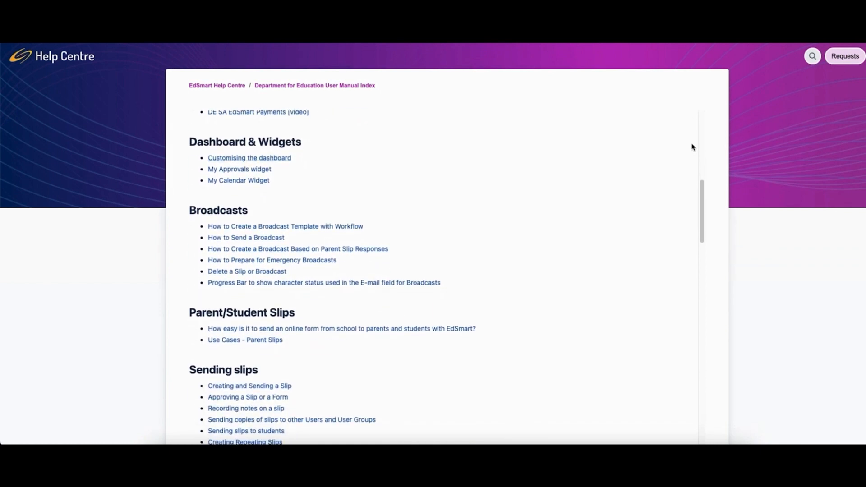
scroll(693, 146, down, 3)
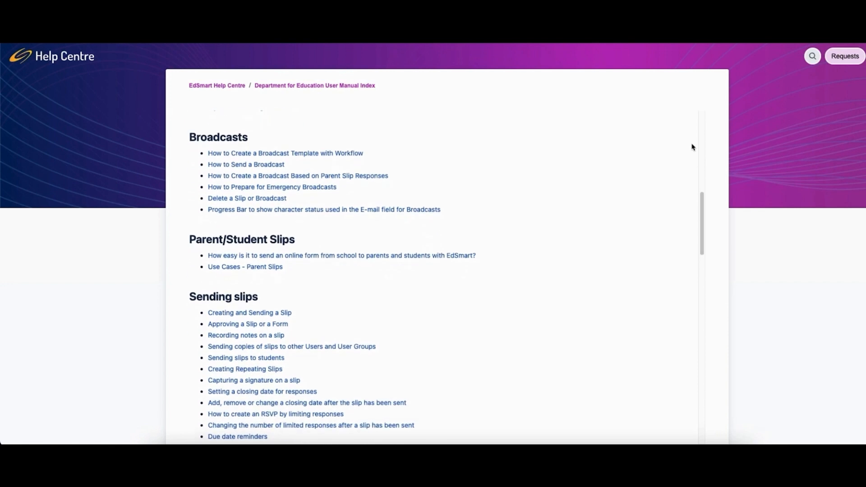
scroll(694, 147, down, 4)
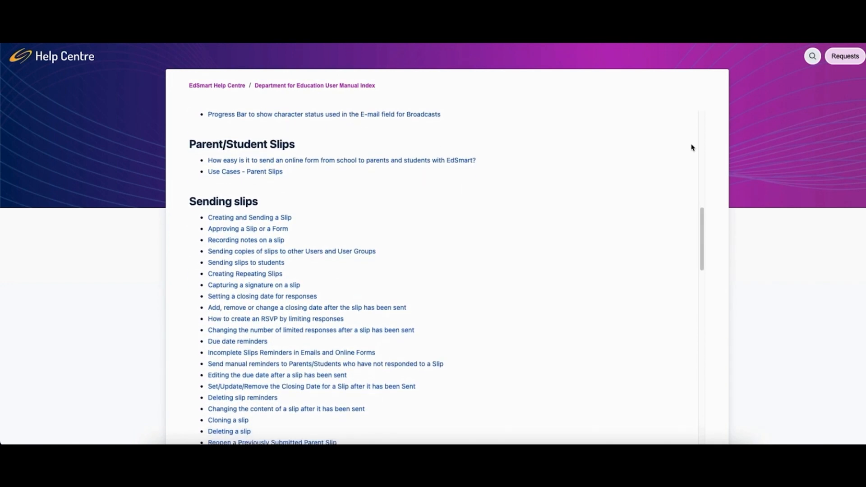
scroll(693, 147, down, 1)
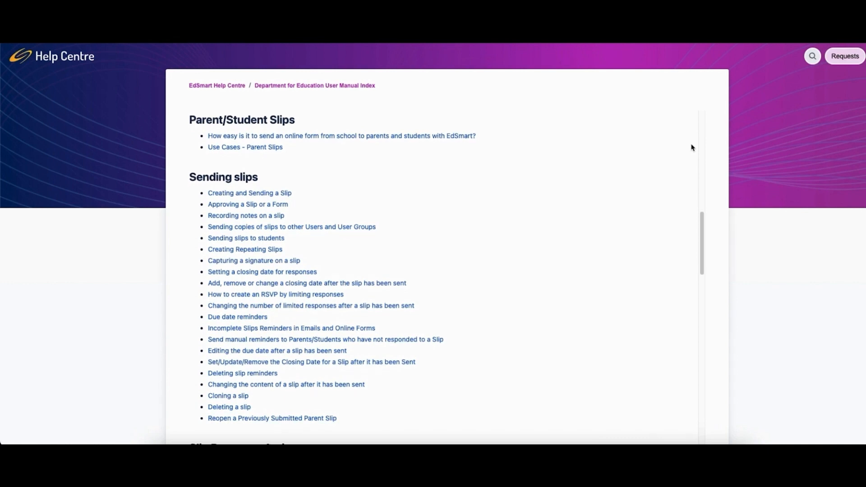
scroll(692, 147, down, 5)
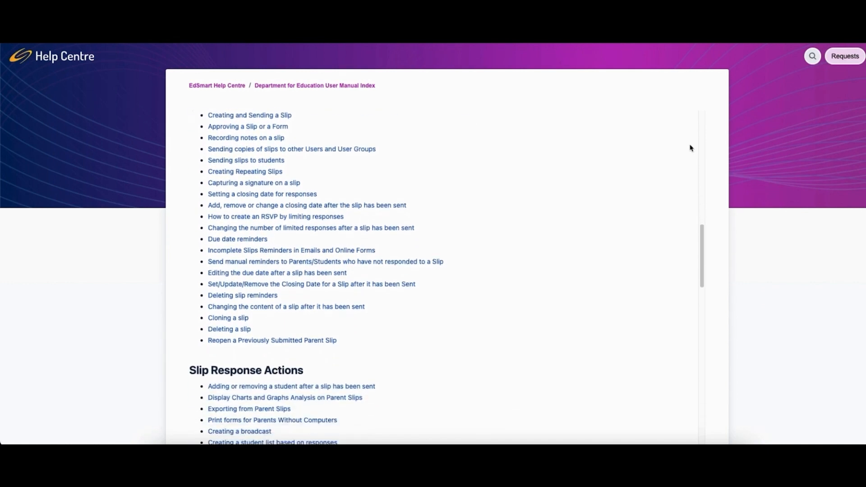
scroll(690, 148, down, 6)
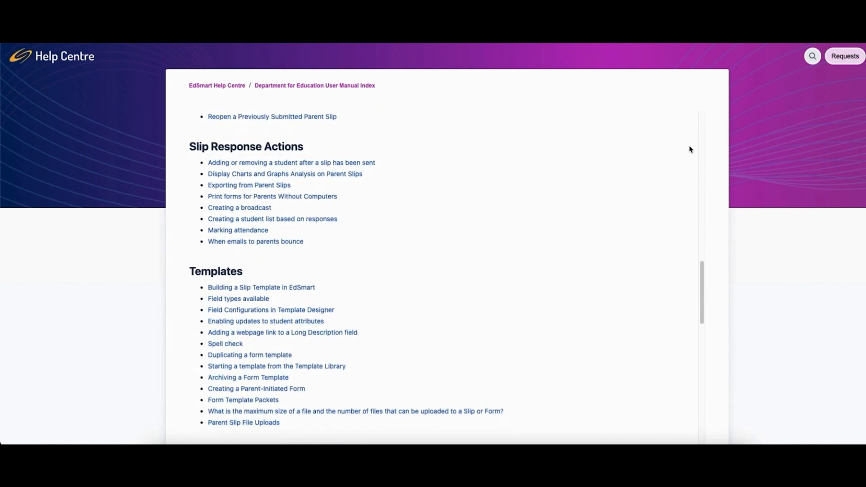
scroll(690, 149, down, 3)
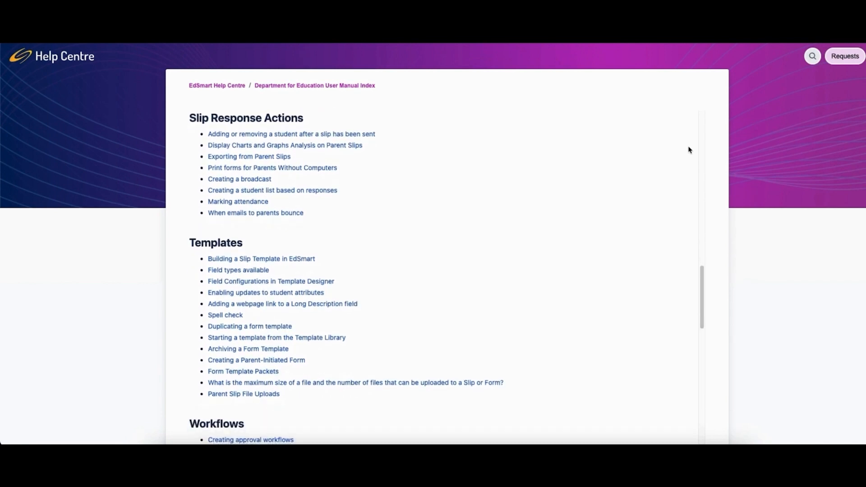
scroll(690, 150, down, 4)
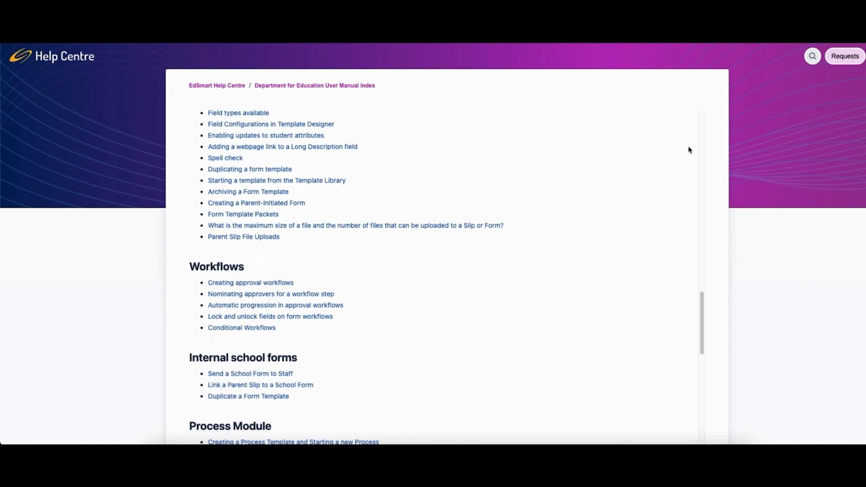
scroll(689, 149, down, 3)
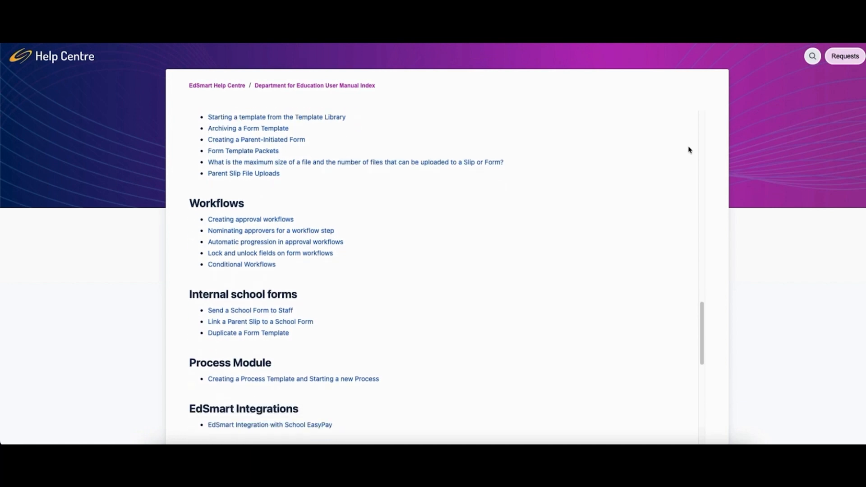
scroll(689, 150, down, 2)
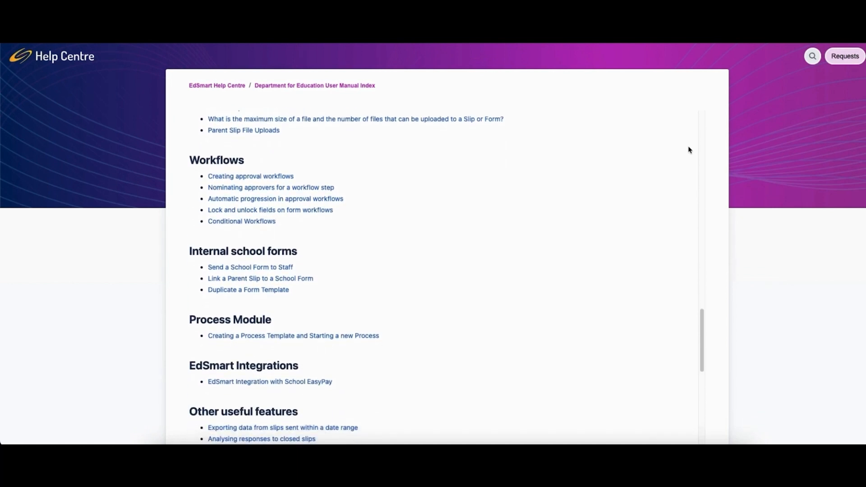
scroll(690, 149, down, 5)
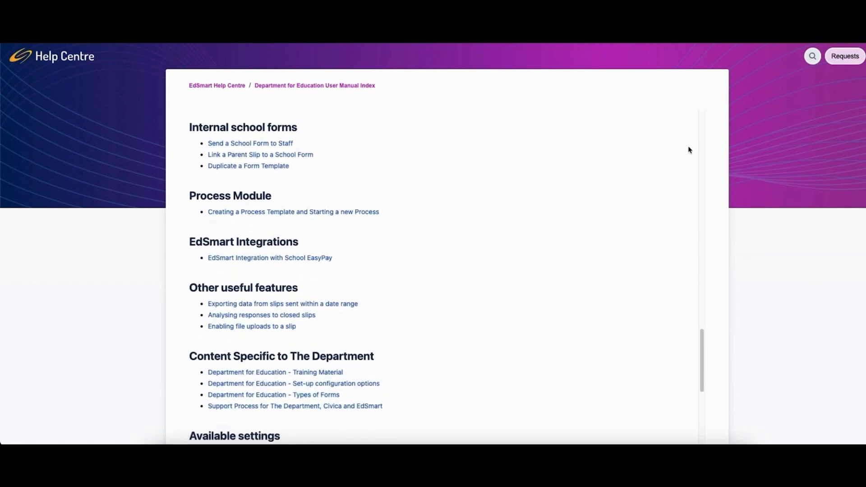
scroll(690, 150, down, 3)
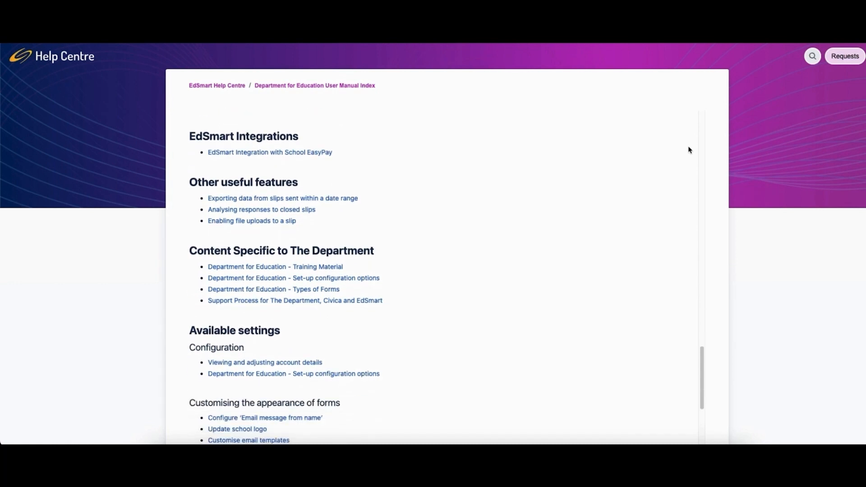
scroll(689, 150, down, 1)
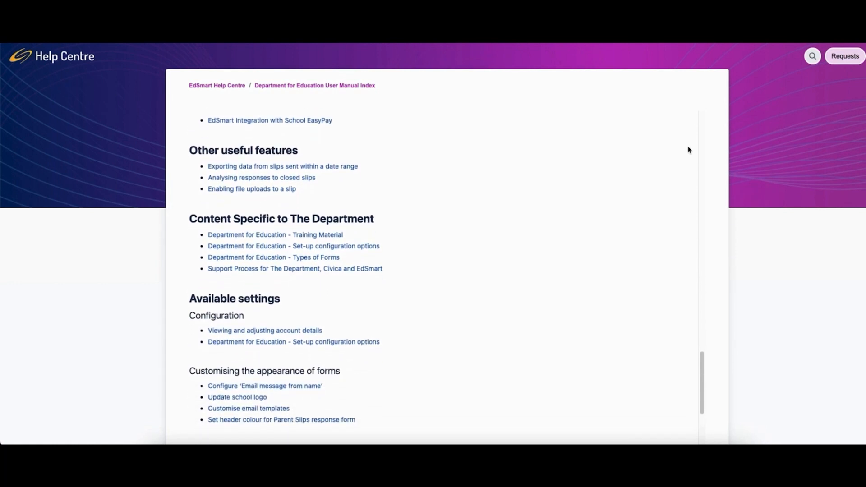
scroll(689, 150, down, 5)
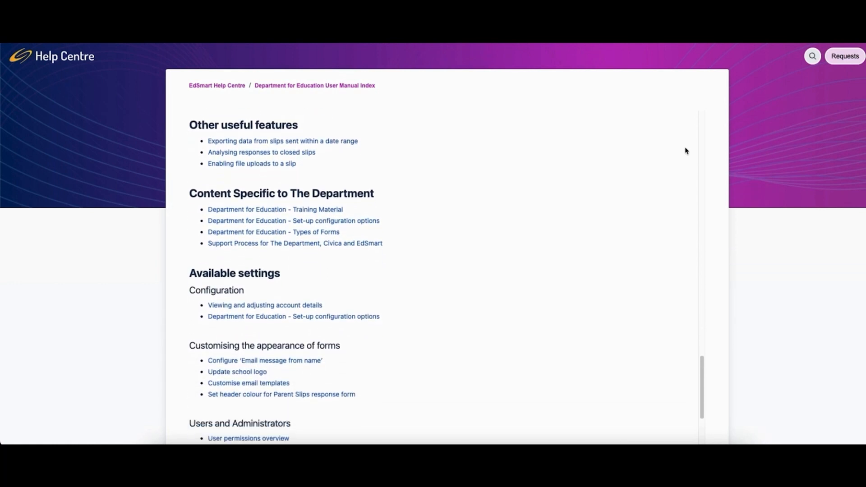
scroll(686, 150, down, 4)
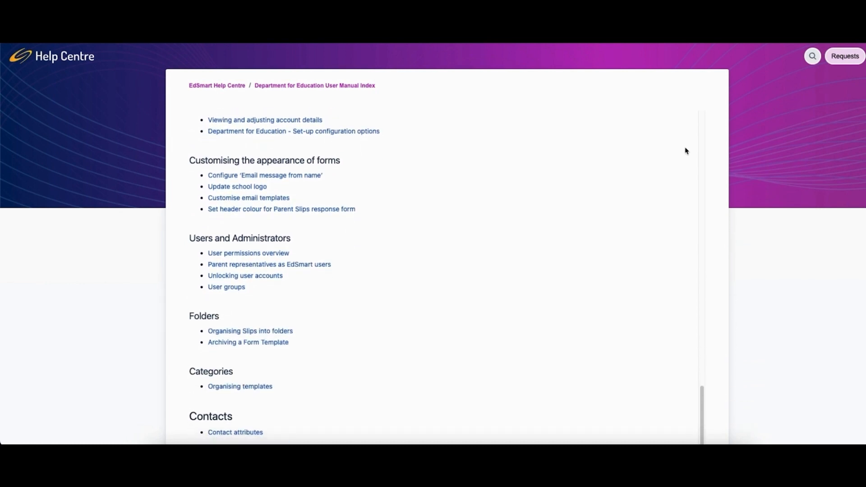
scroll(686, 150, down, 2)
scroll(686, 150, down, 6)
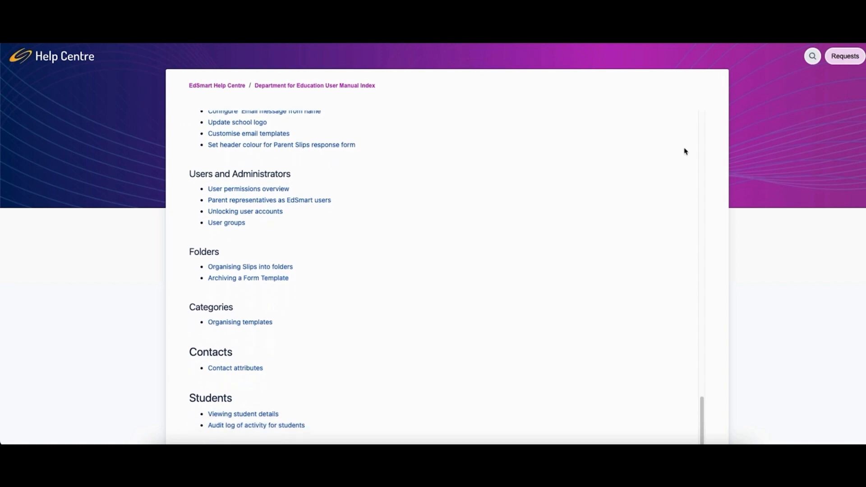
scroll(683, 151, down, 2)
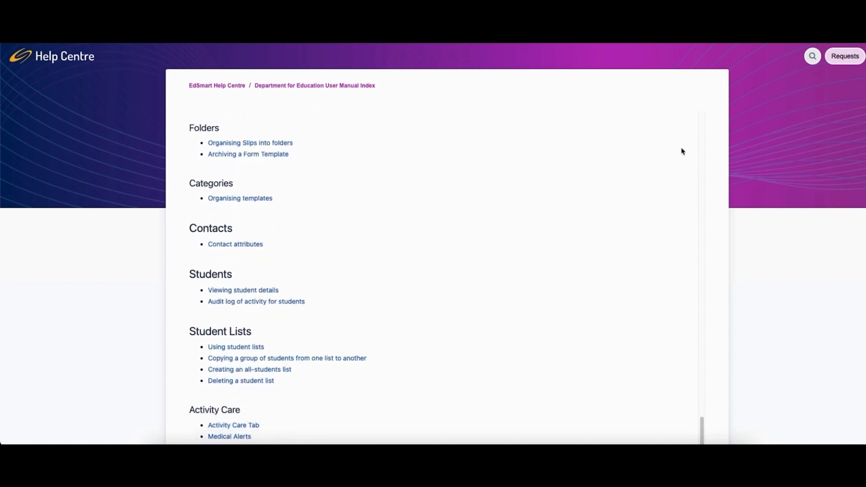
scroll(682, 151, down, 5)
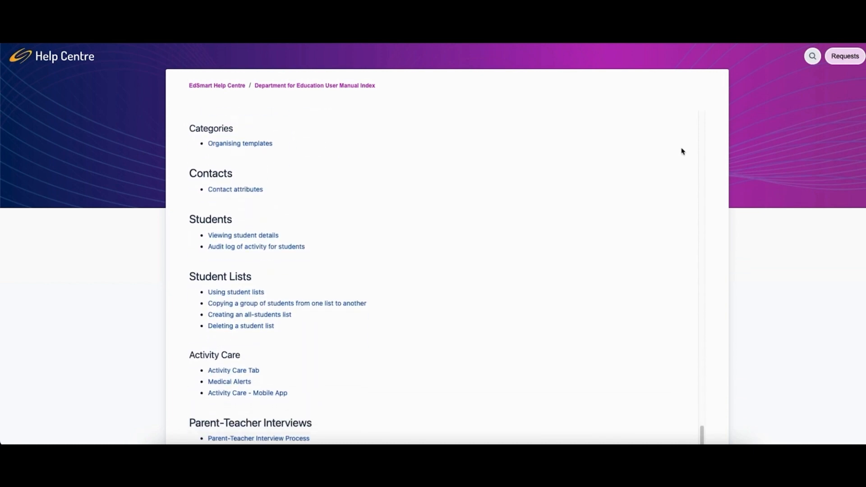
scroll(679, 151, down, 2)
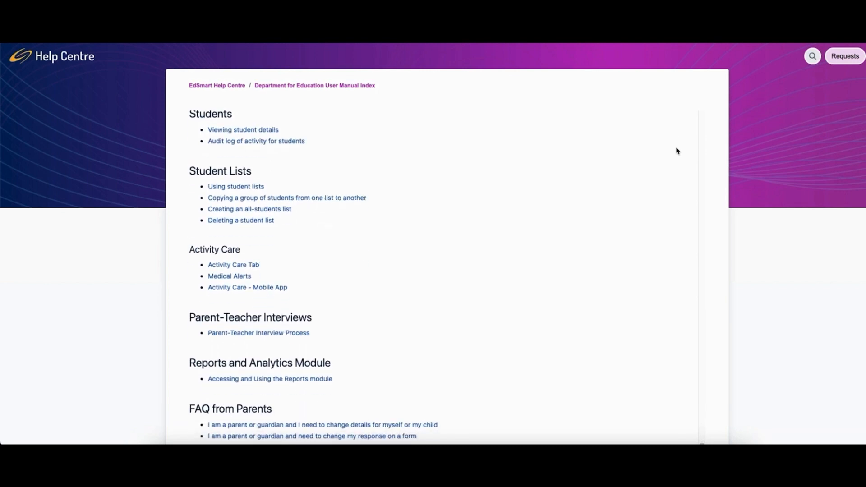
scroll(677, 151, down, 6)
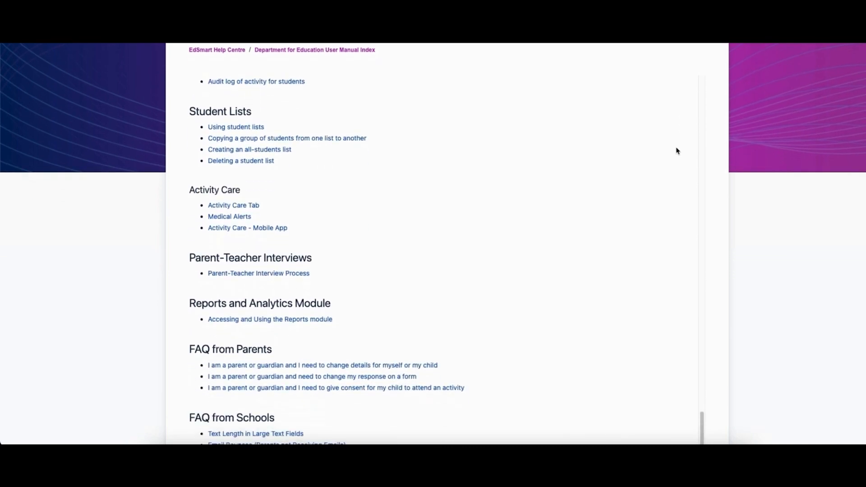
scroll(677, 151, down, 1)
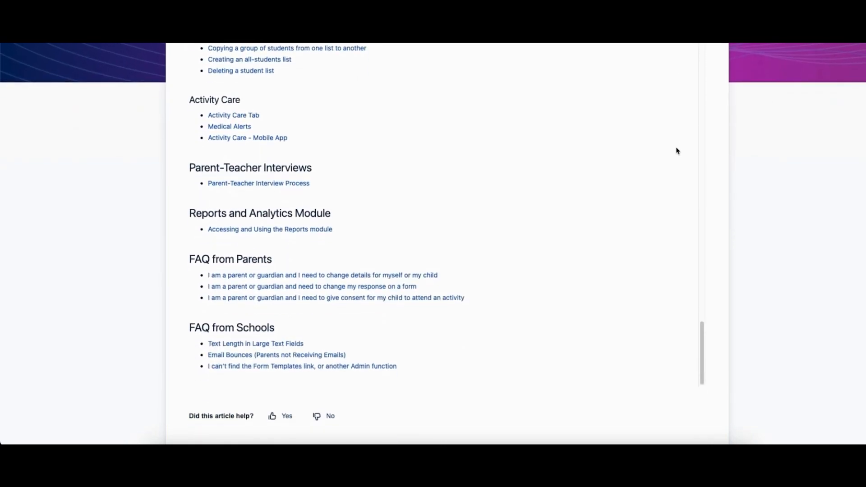
scroll(676, 151, down, 1)
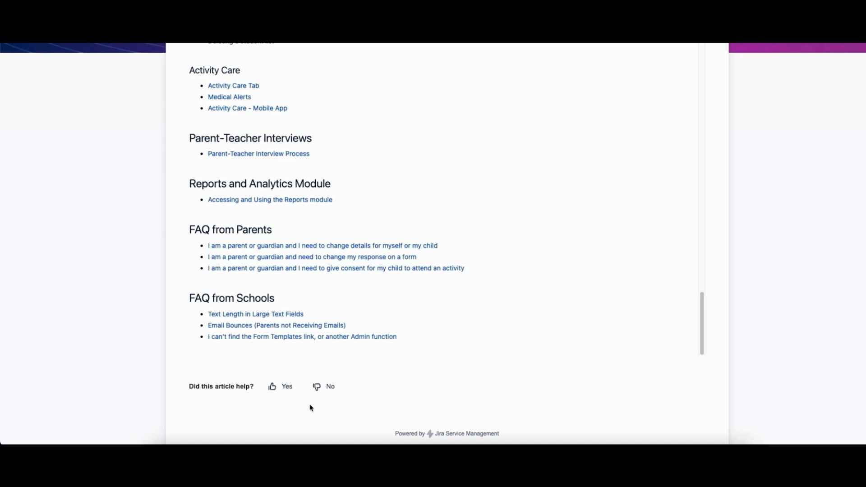
click(287, 389)
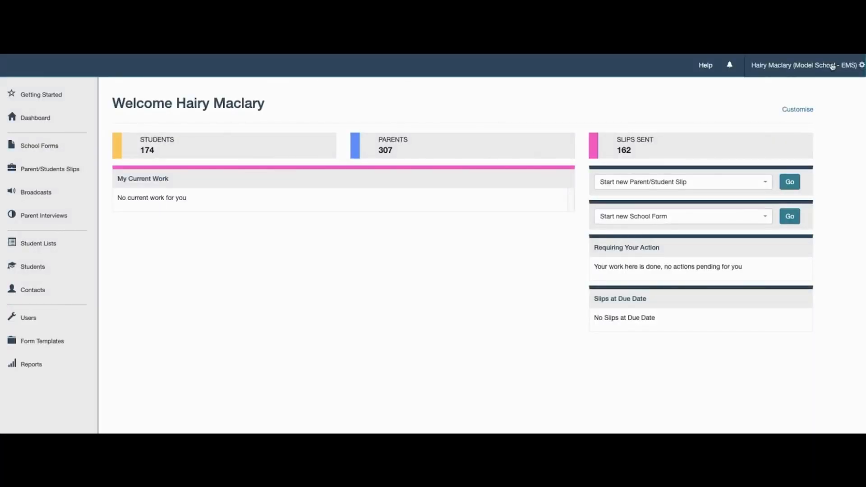
Go to the EdSmart account settings and open the Form Template Categories list
click(832, 67)
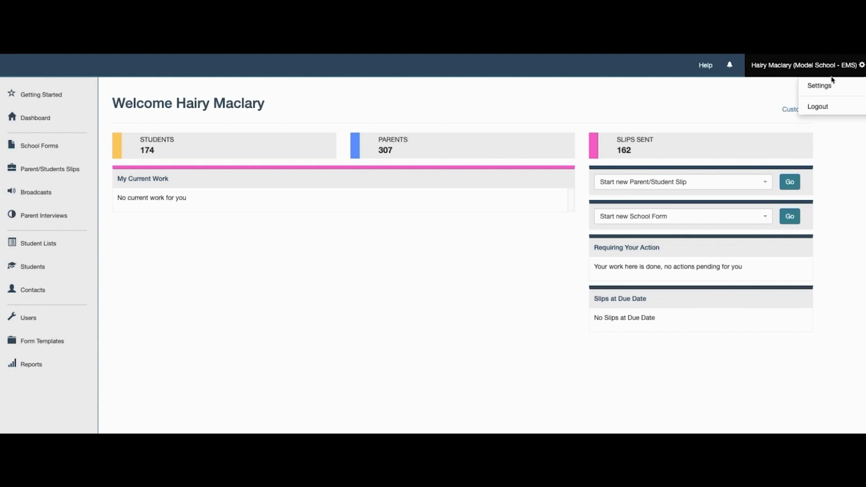
click(833, 92)
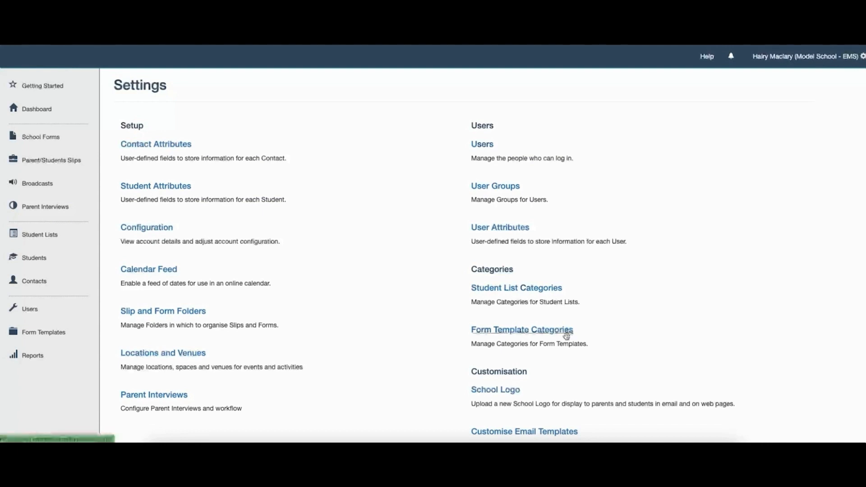
click(546, 332)
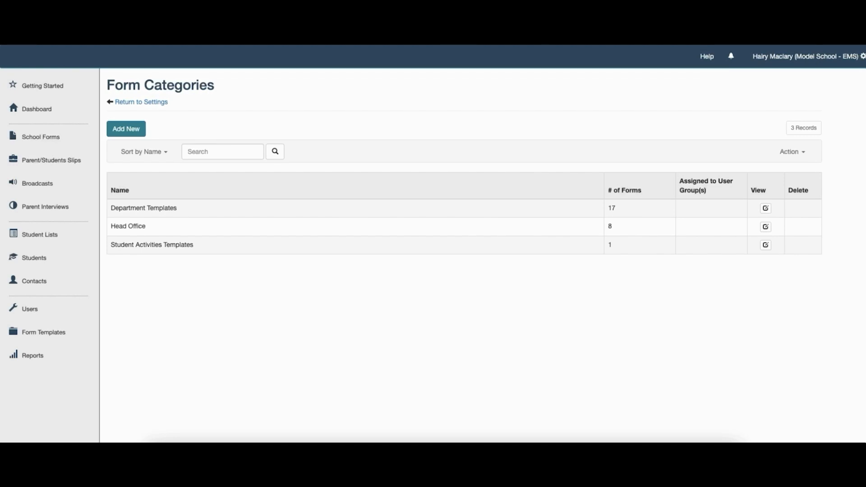
Restrict the Department Templates form category to the DD Principal user group, save it and return to the category list
click(766, 208)
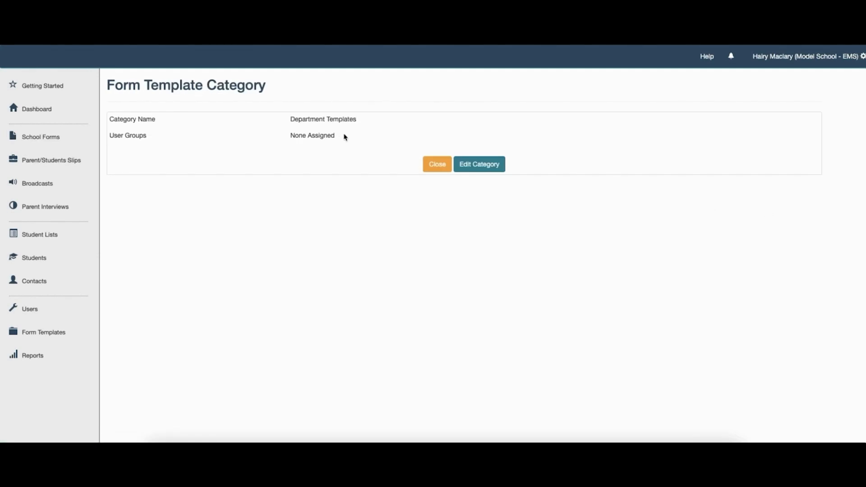
click(477, 165)
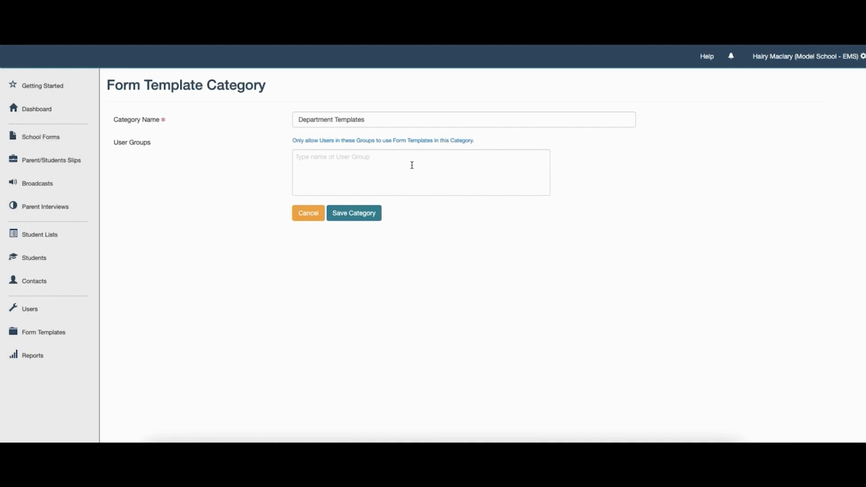
click(412, 165)
text(princ)
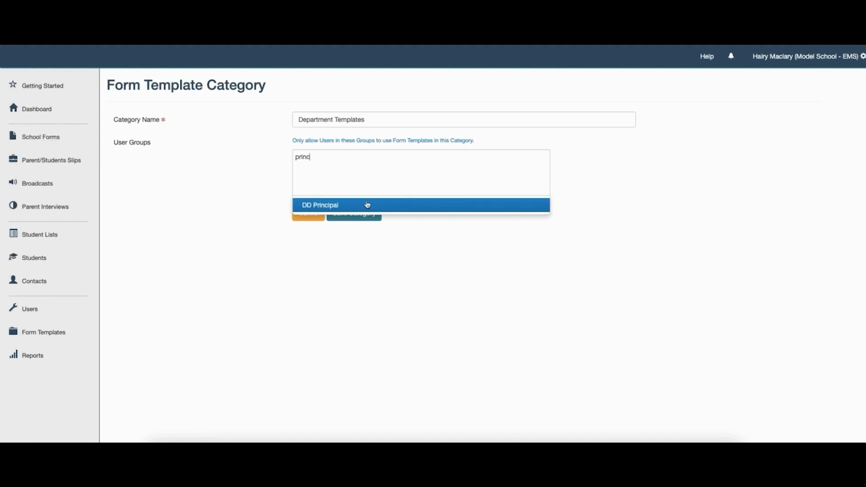
click(367, 205)
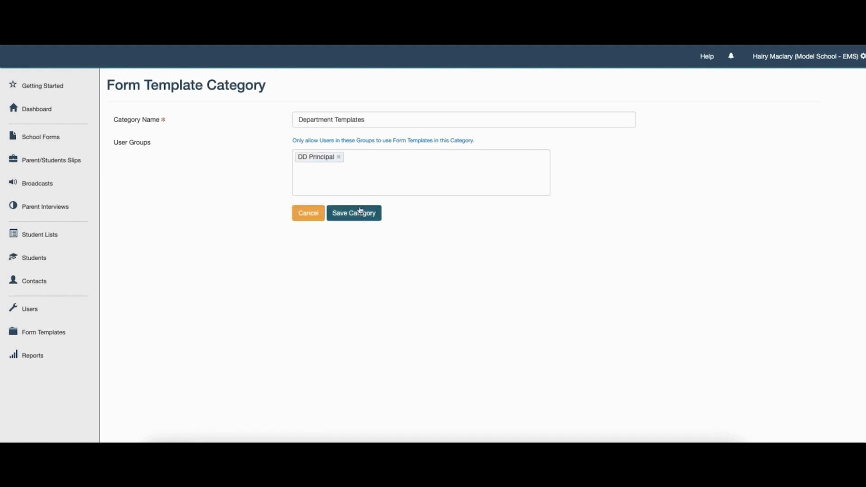
click(360, 210)
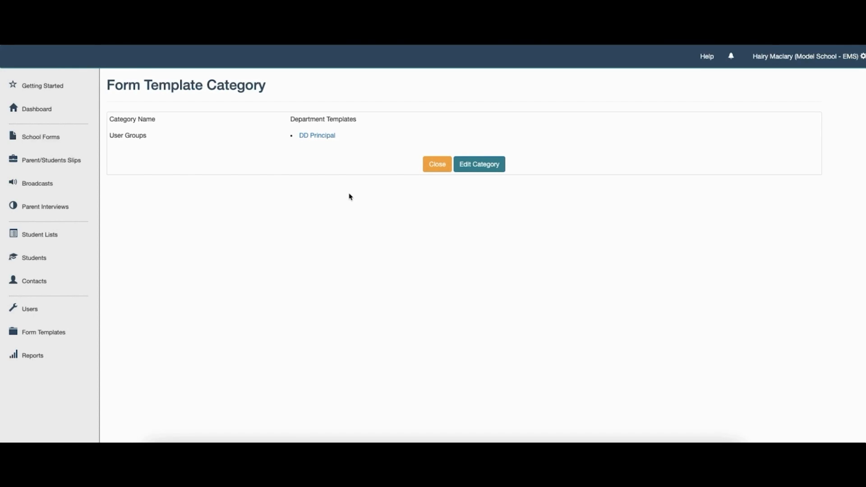
click(437, 164)
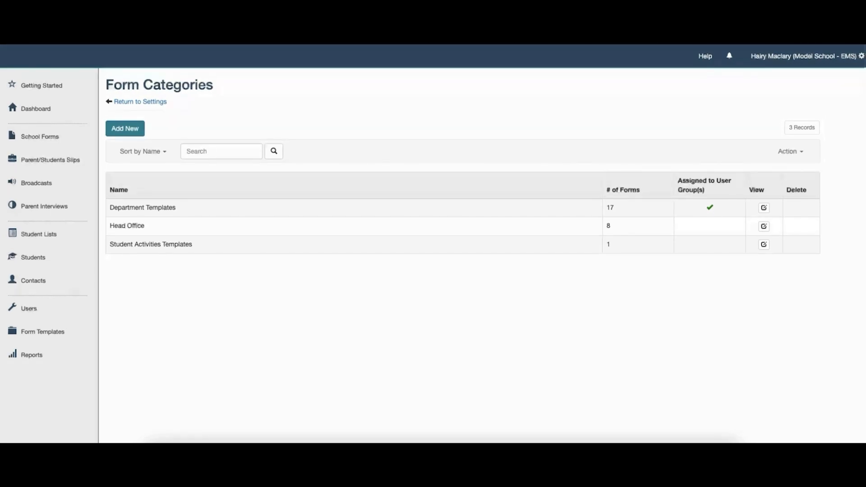
Go to Slip and Form Folders in the settings and add a new folder named "Senior School Excursions 2023"
click(164, 103)
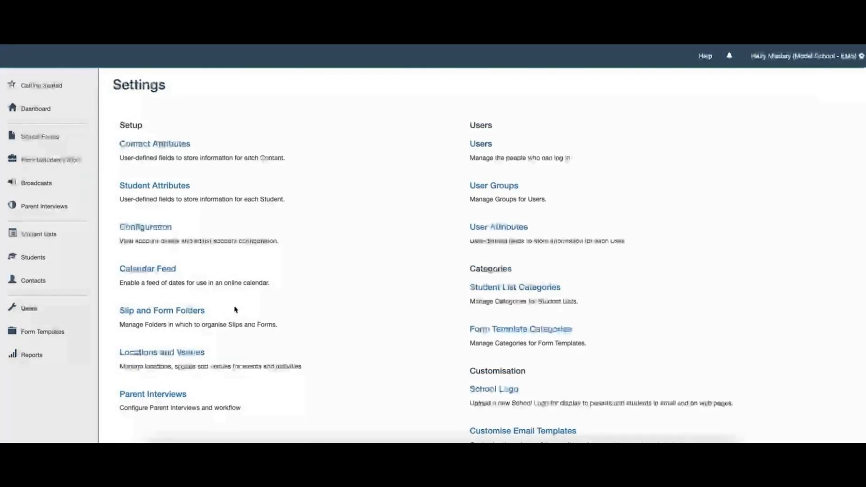
click(199, 311)
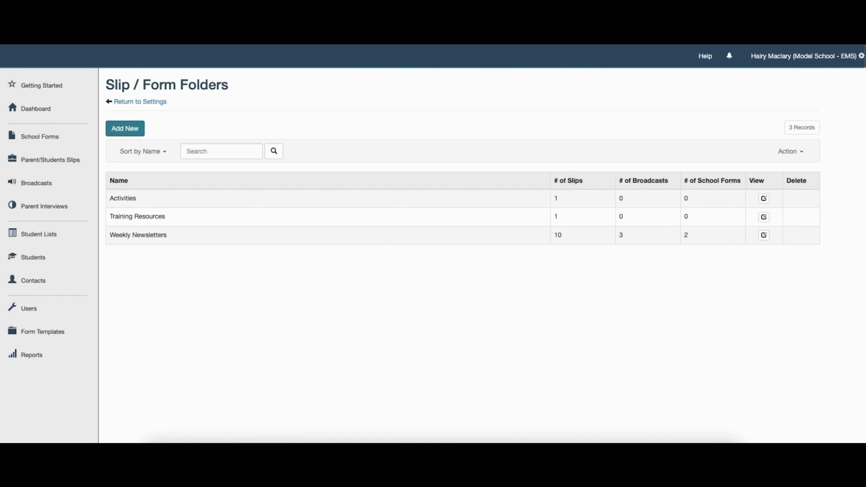
click(130, 133)
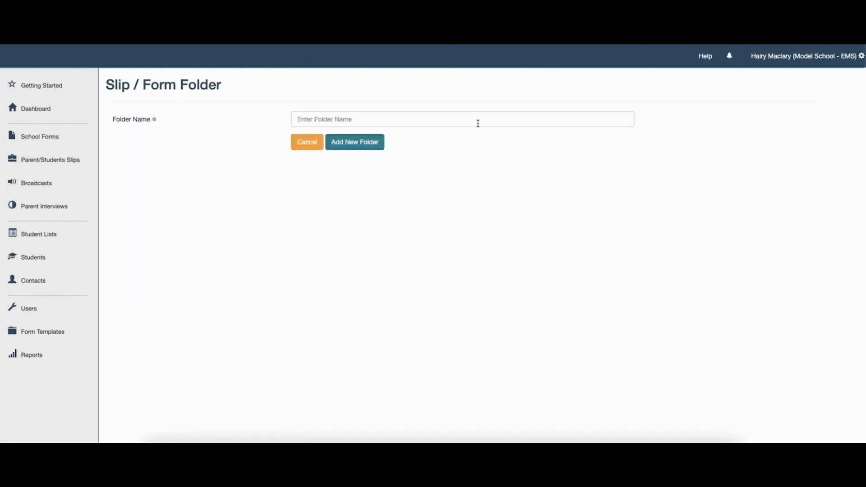
click(478, 122)
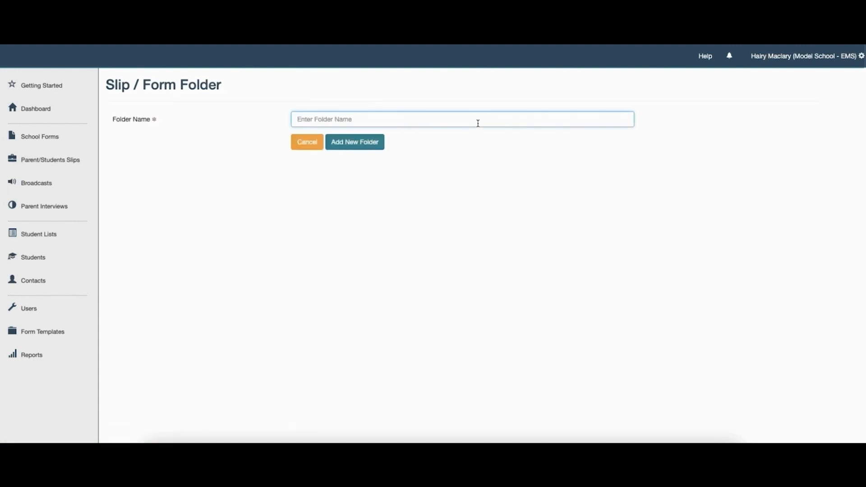
text(Senior School Excursions 2023)
click(365, 144)
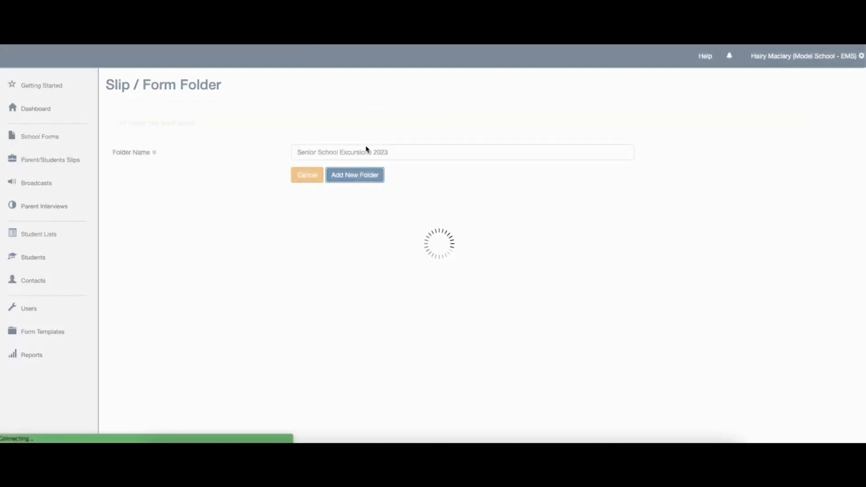
click(431, 150)
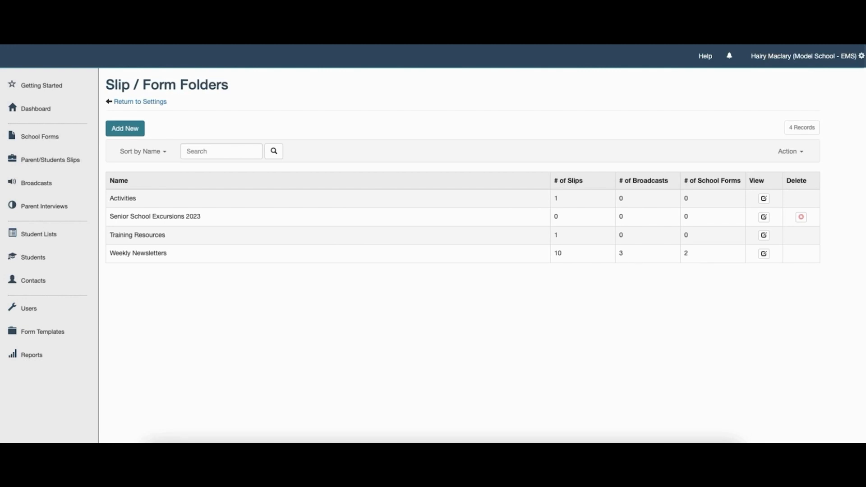
Start a new broadcast from the Head Office Default Broadcast Template and title it "Bus delayed - Student Leadership trip"
click(157, 102)
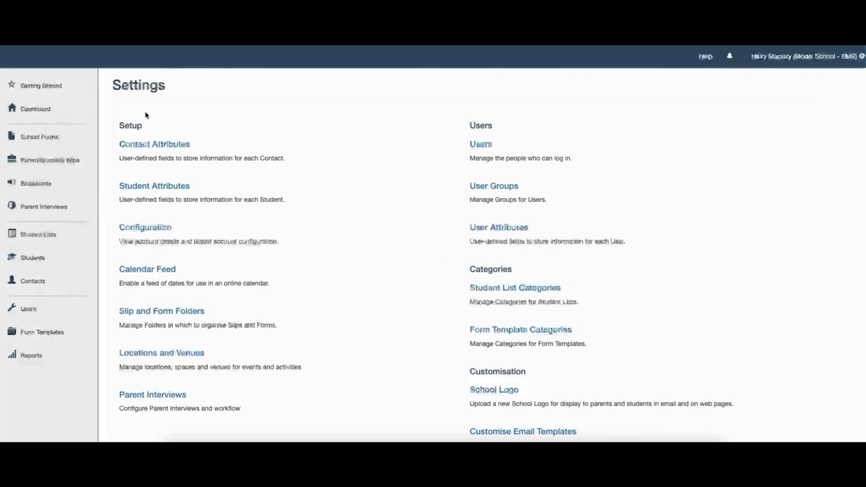
click(41, 110)
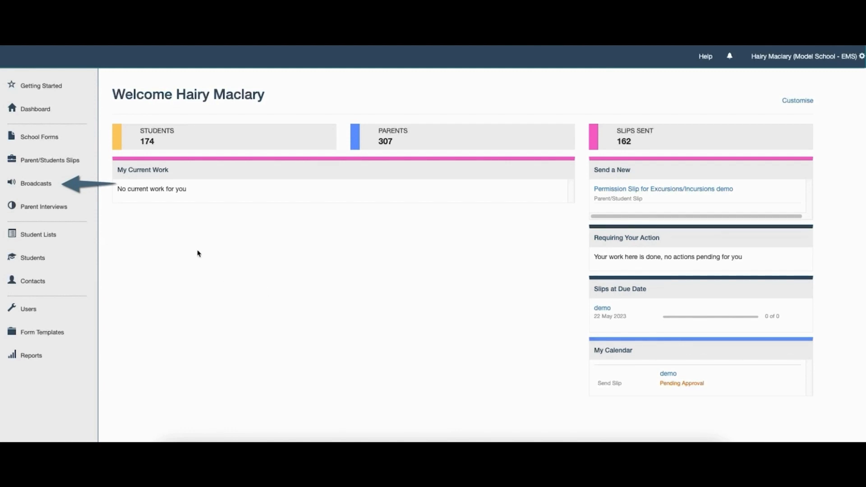
click(47, 188)
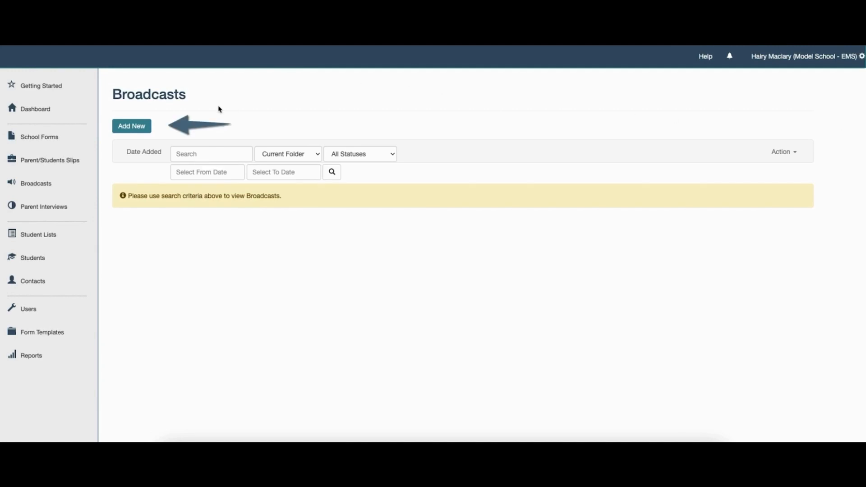
click(148, 132)
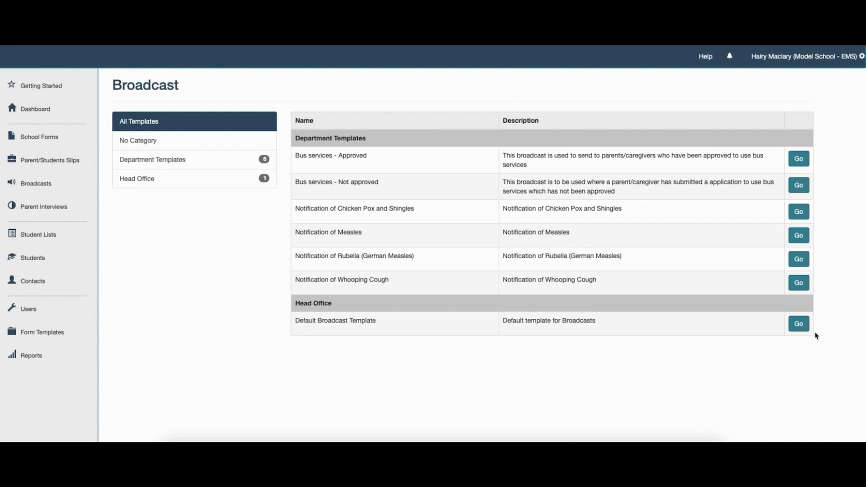
click(798, 323)
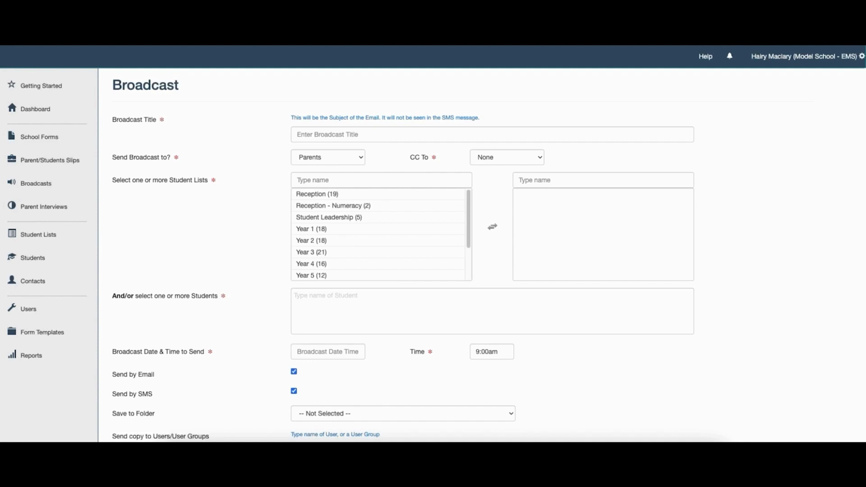
click(457, 134)
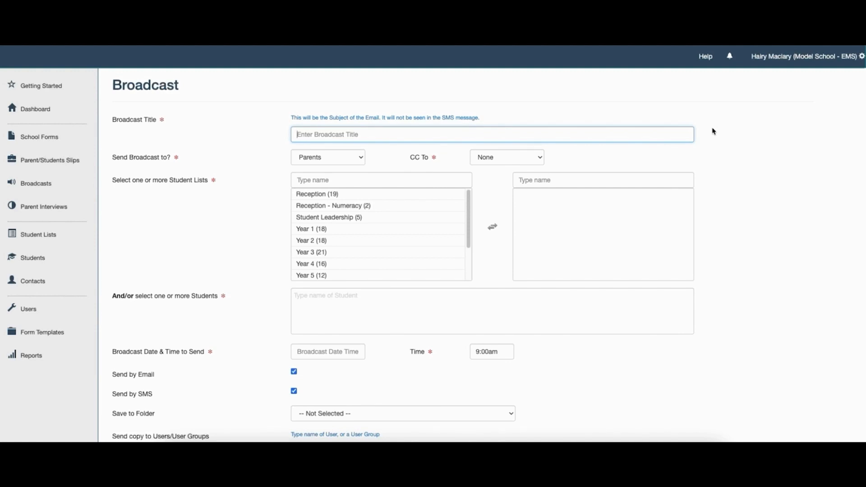
text(Bus delayed - Student Leadership trip)
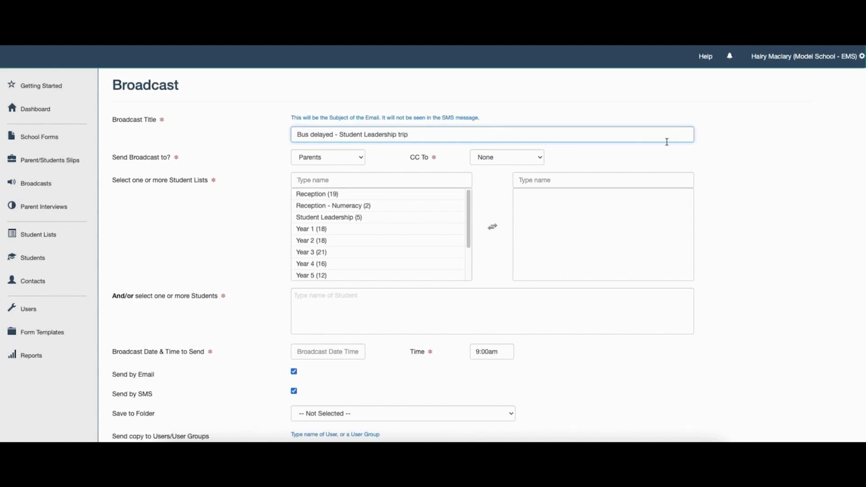
Try addressing the broadcast to Students with Parents as the CC recipients
click(366, 160)
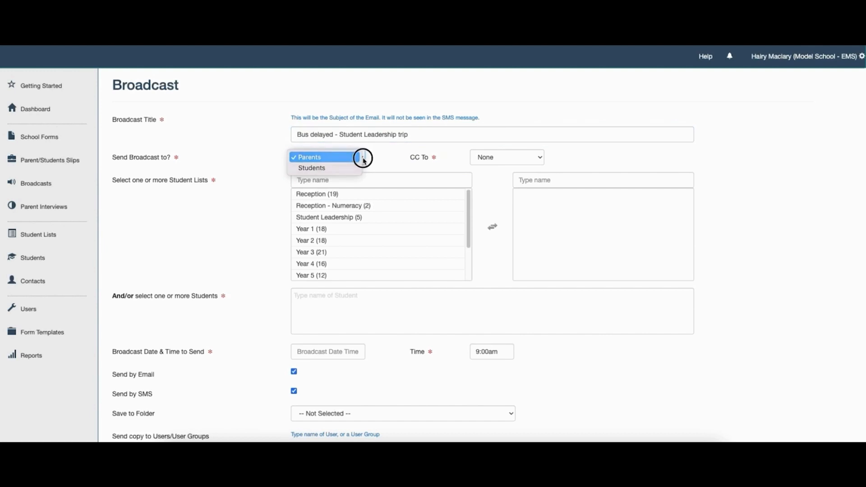
click(363, 158)
click(364, 159)
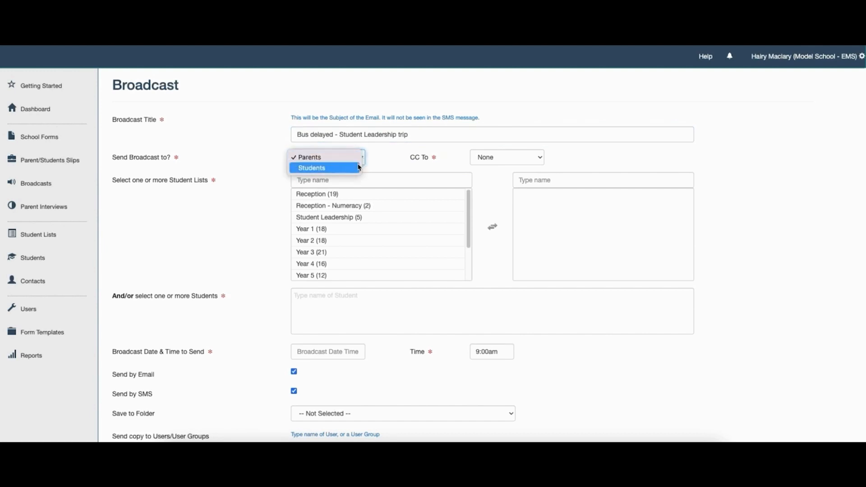
click(374, 160)
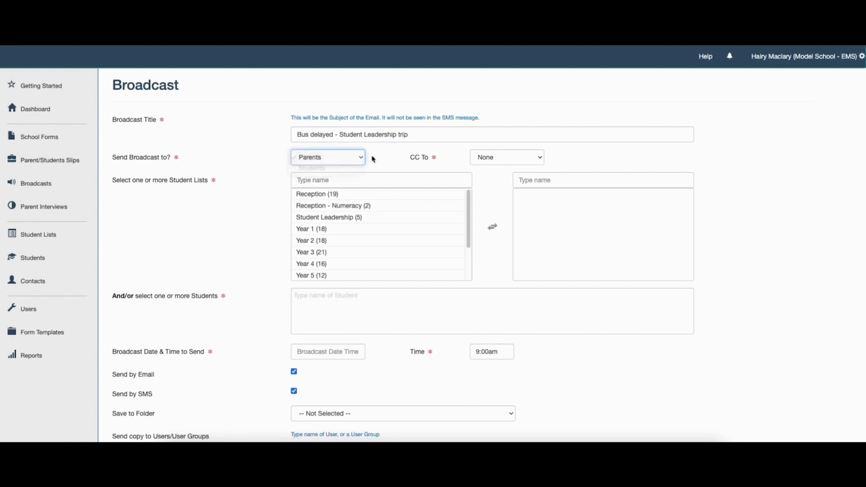
click(361, 162)
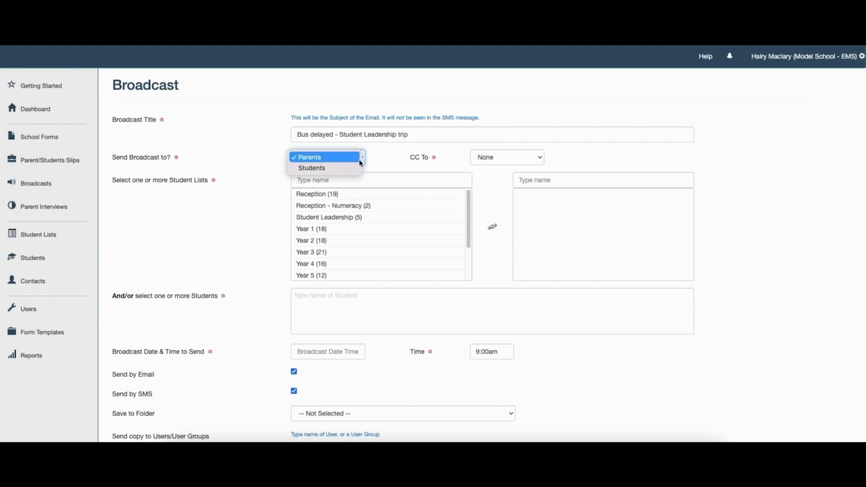
click(358, 168)
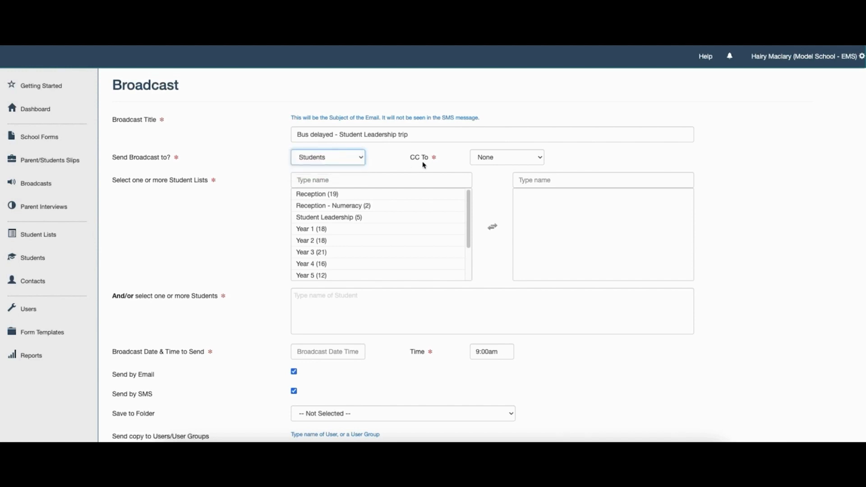
click(534, 159)
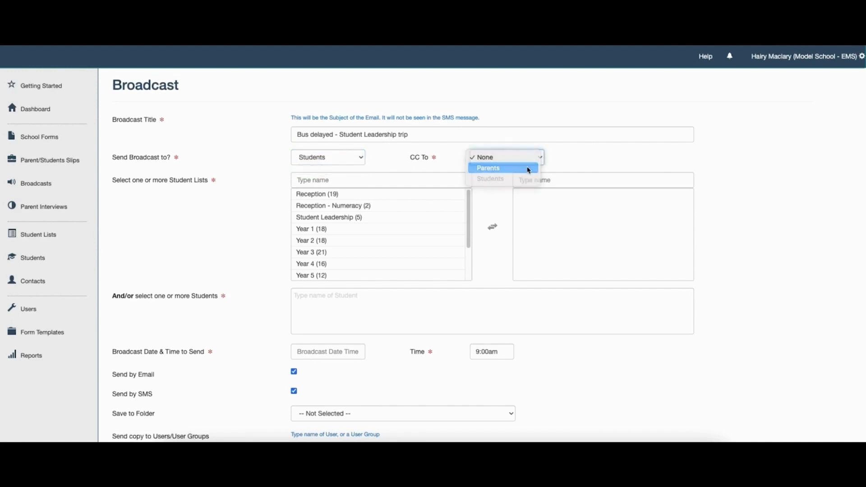
click(529, 169)
Address the broadcast to Parents, trying Students as the CC before setting CC to None
click(339, 163)
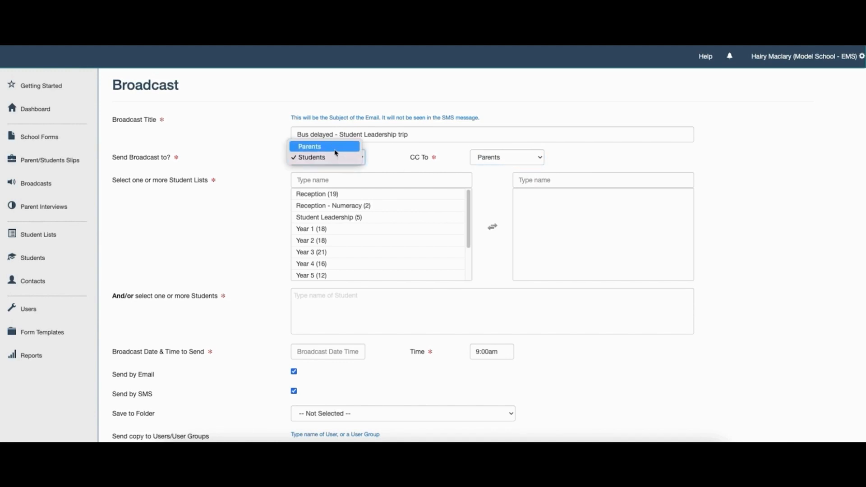
click(334, 147)
click(517, 161)
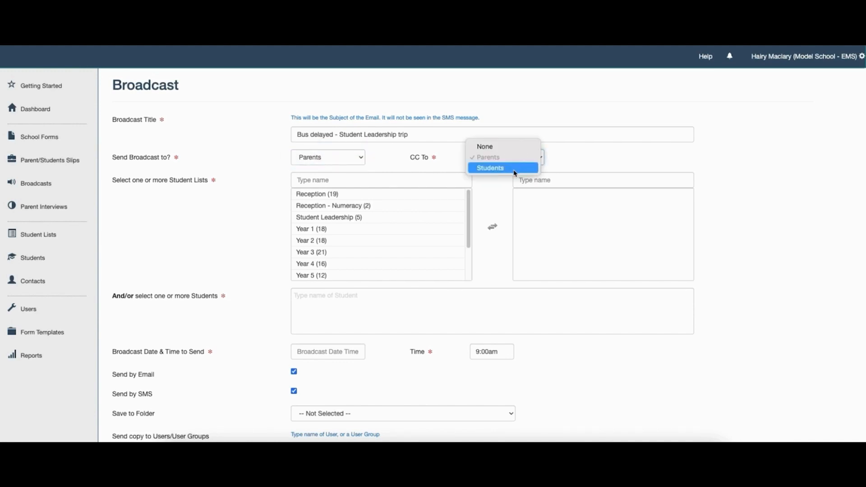
click(510, 169)
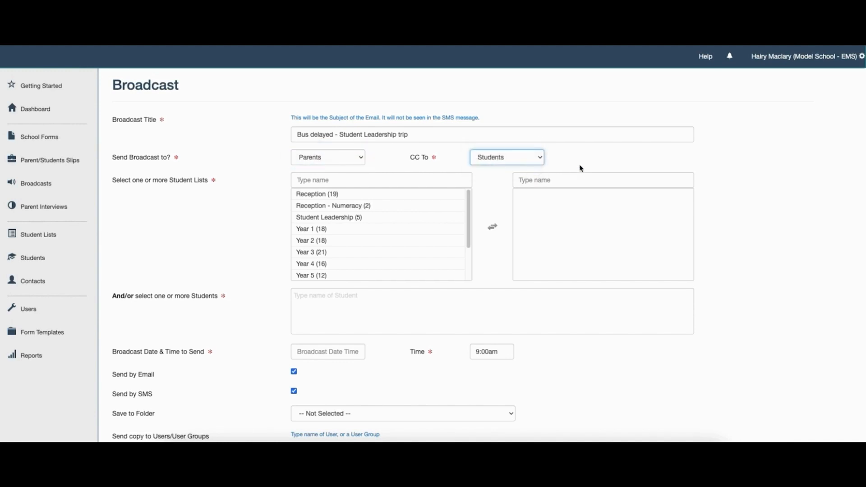
click(516, 161)
click(512, 140)
Add the Student Leadership list to the broadcast and schedule sending for Wed, 17 May, 2023 at 9:00am
click(379, 217)
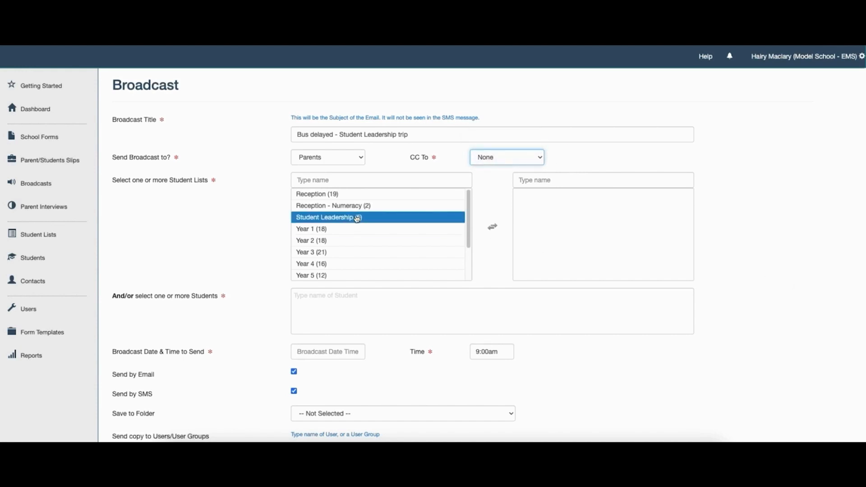
click(357, 219)
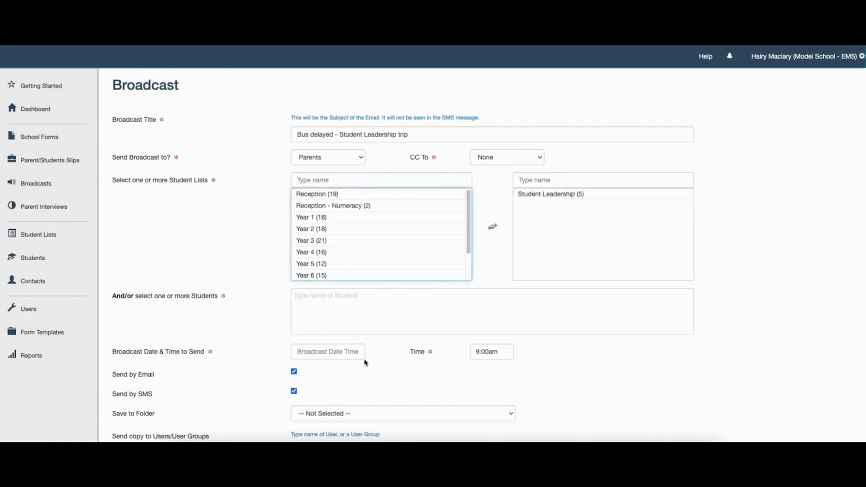
click(337, 352)
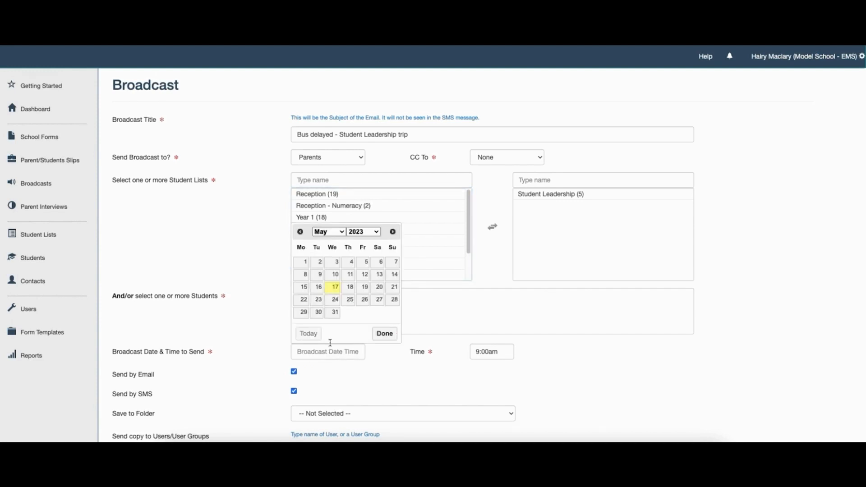
click(336, 289)
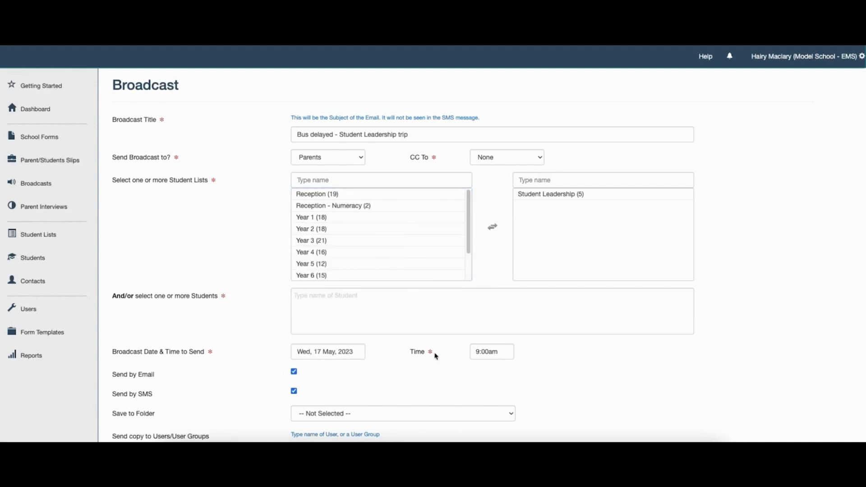
click(505, 353)
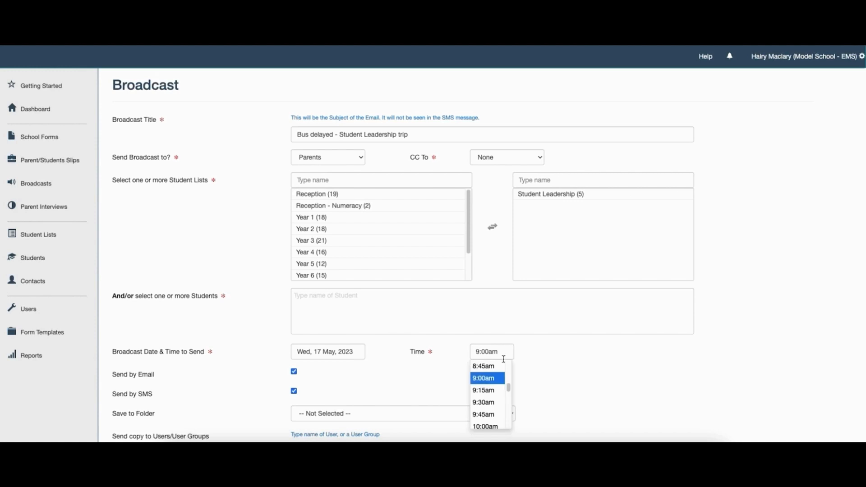
click(501, 381)
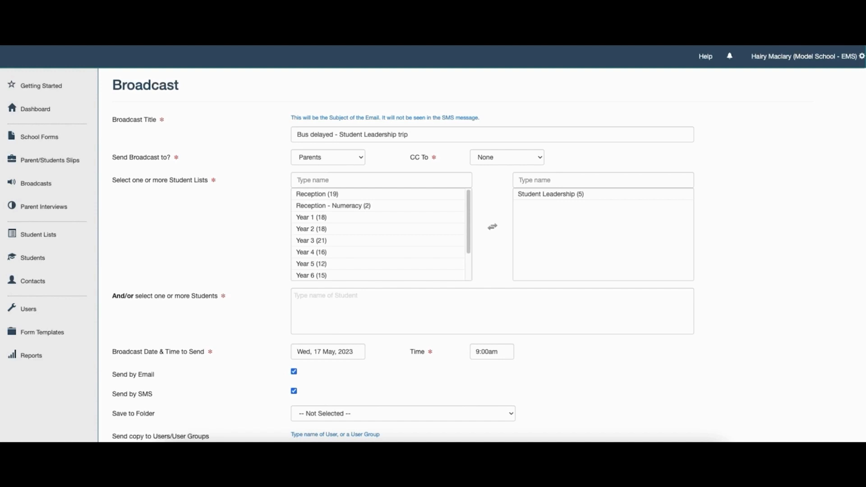
scroll(433, 255, down, 1)
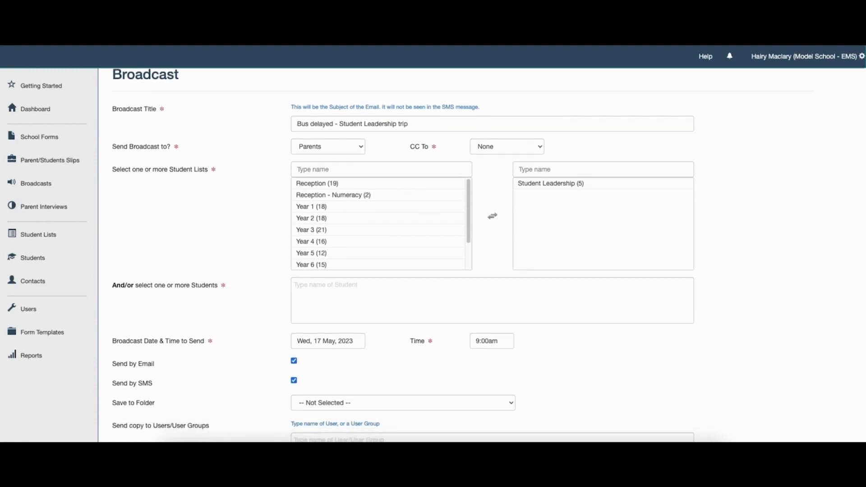
Save the broadcast to the Senior School Excursions 2023 folder and send a copy to the DD Principal user group
scroll(433, 255, down, 2)
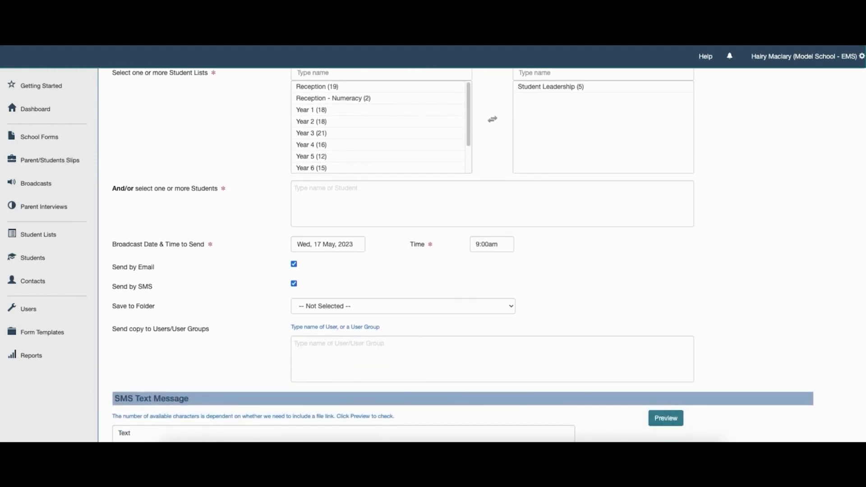
click(486, 307)
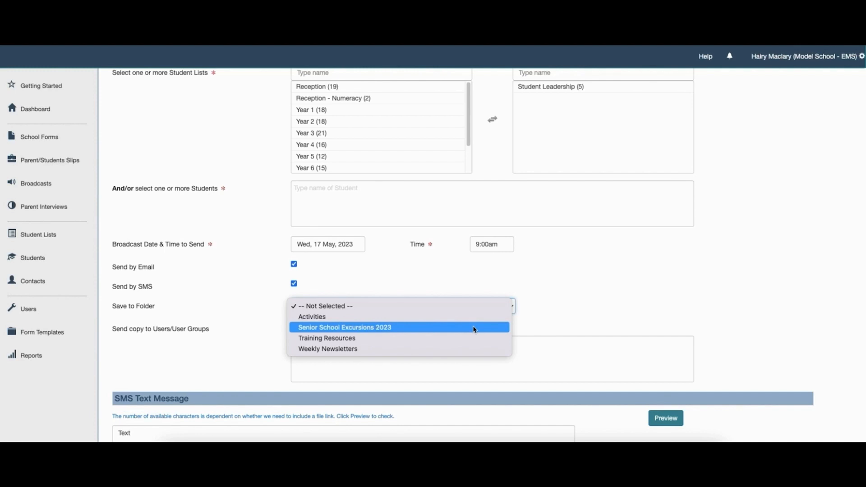
click(474, 328)
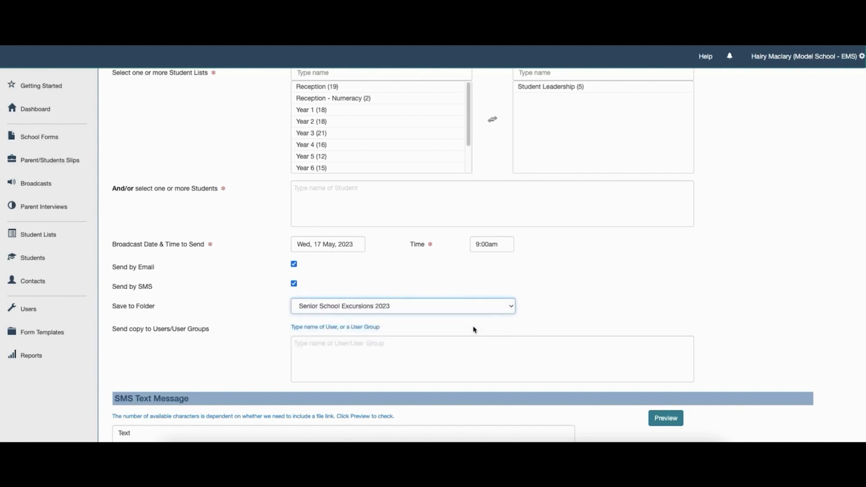
click(471, 349)
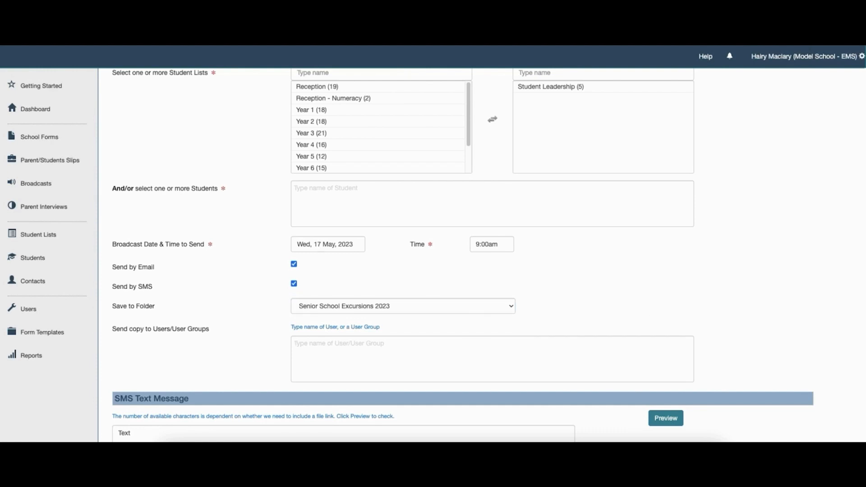
text(Prin)
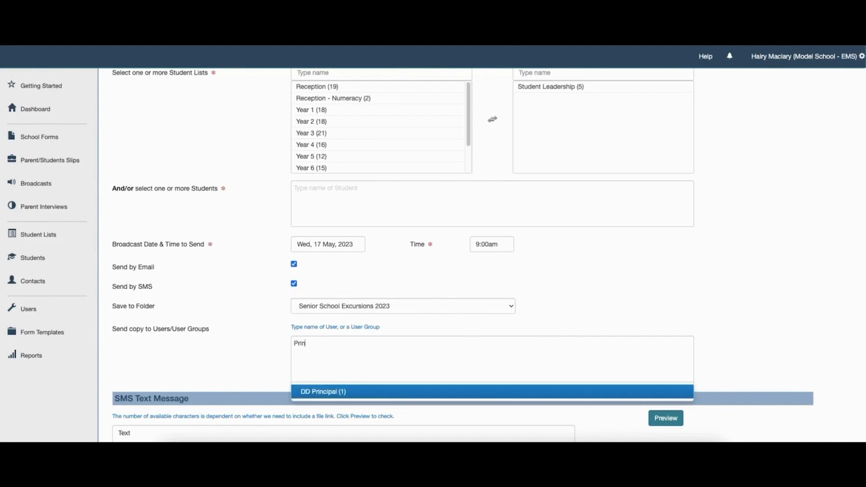
click(522, 397)
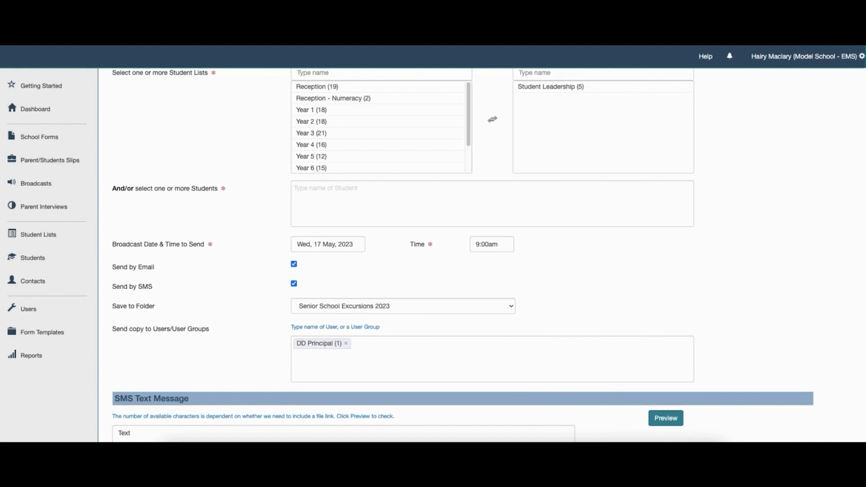
Replace the SMS text with "Bus delayed for Student Leadership group. Return time now 4pm." and preview the message
scroll(463, 251, down, 3)
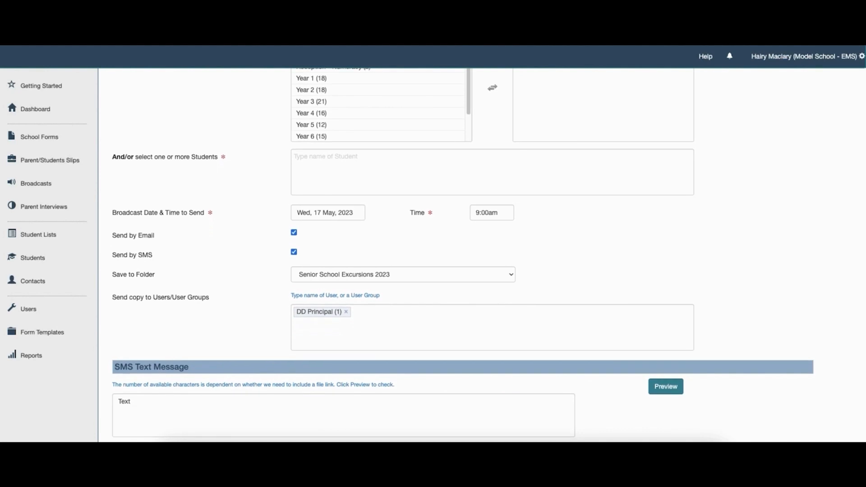
scroll(463, 251, down, 3)
scroll(463, 252, down, 5)
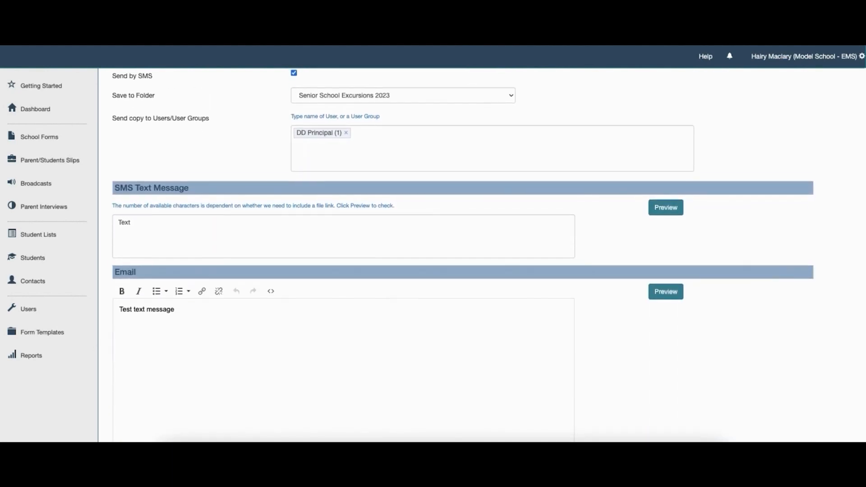
scroll(462, 252, down, 2)
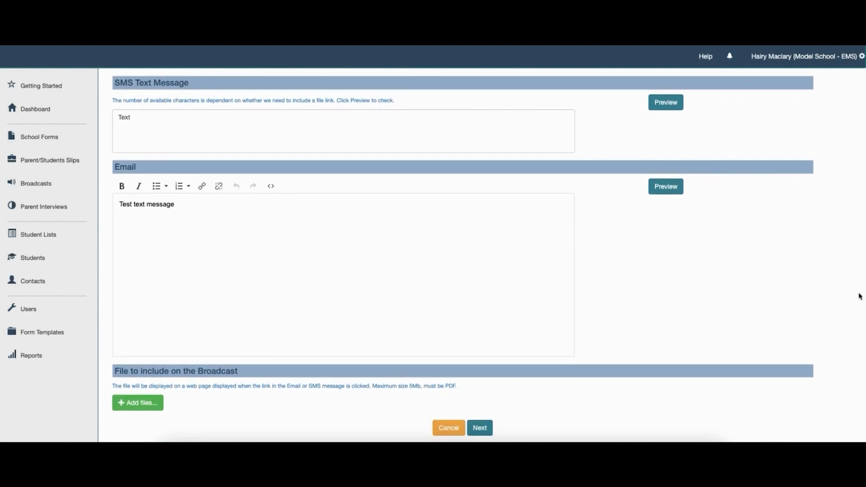
double_click(134, 119)
text(Bus)
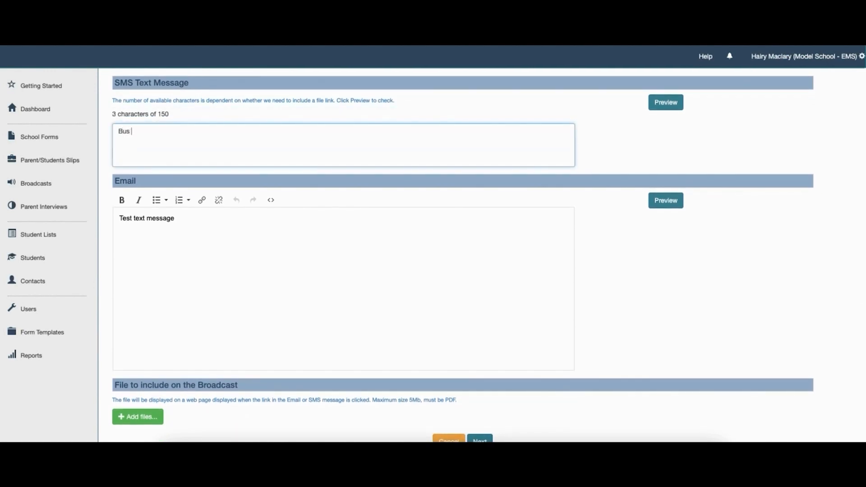
text( delayed for Student Leader)
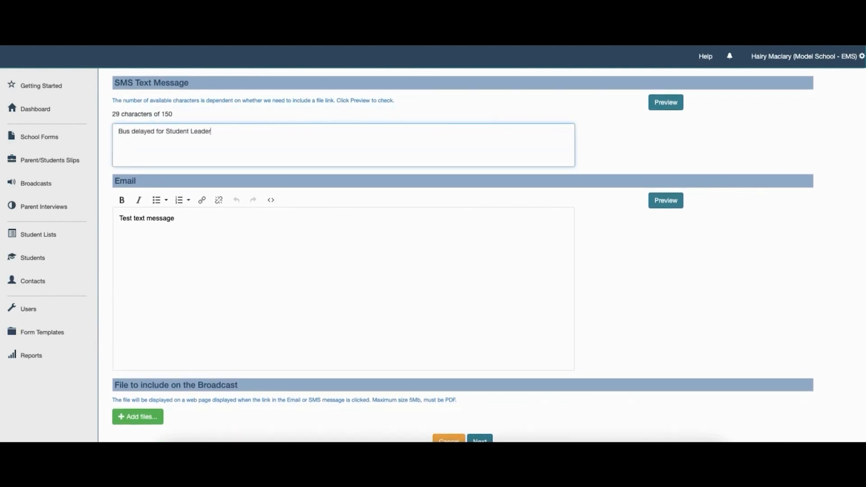
text(ship group. Return time now 4pm.)
click(674, 106)
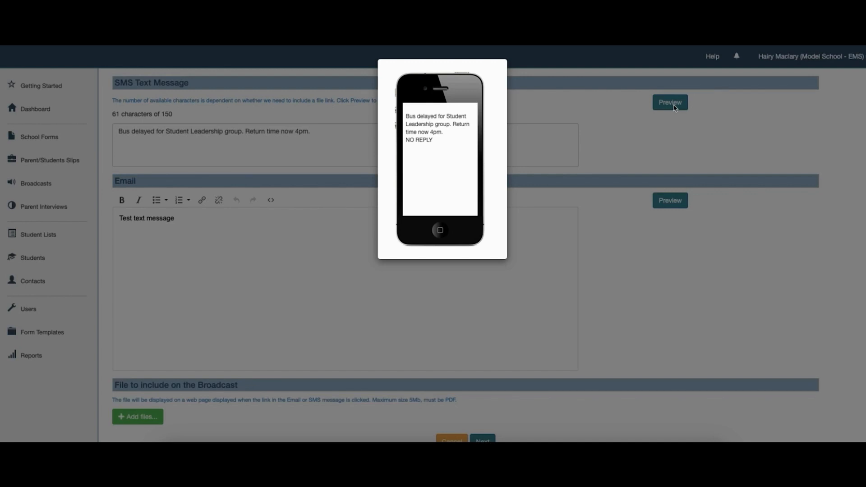
click(710, 128)
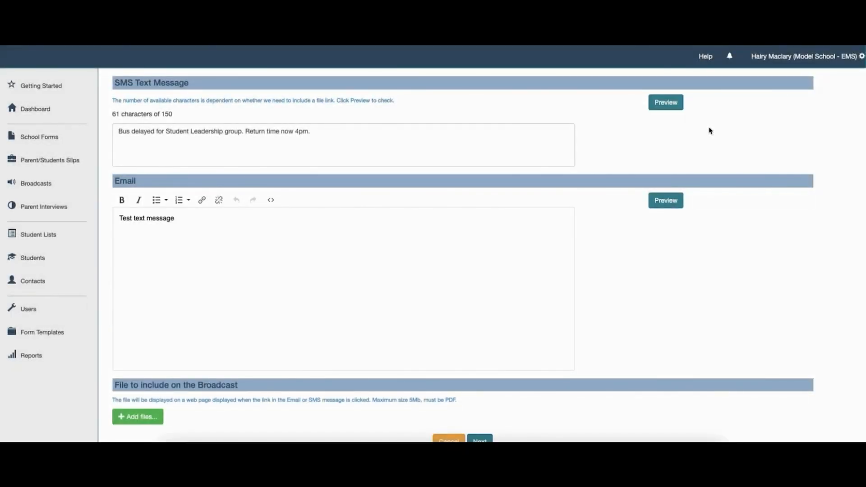
Replace the email text with "Good afternoon families," and a notice that a flat tyre delays the Student Leadership group's bus, returning at 4pm
scroll(731, 180, down, 1)
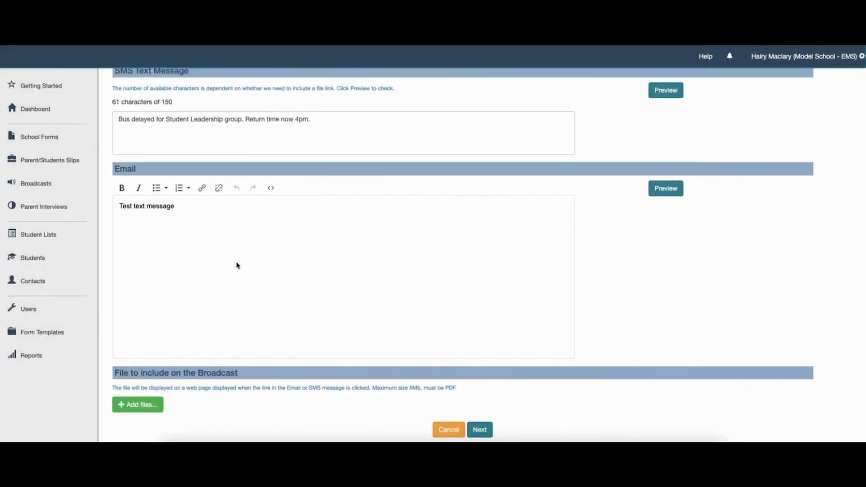
drag(194, 208, 116, 206)
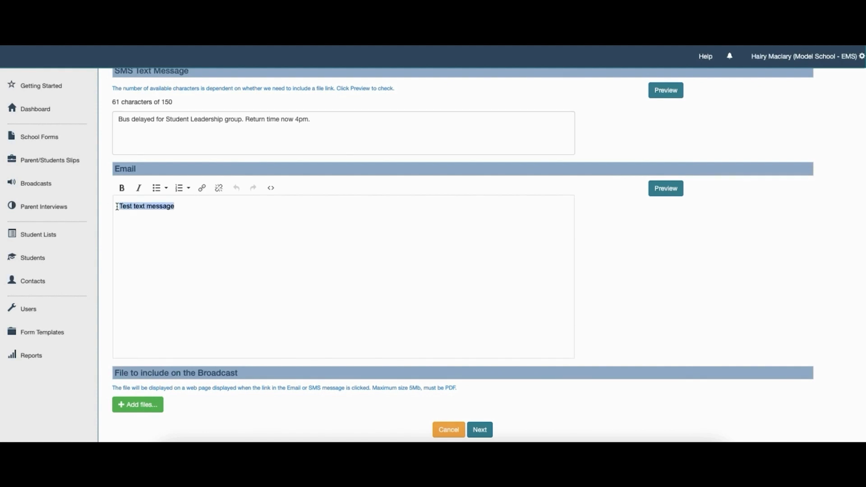
text(Good afternoon fa)
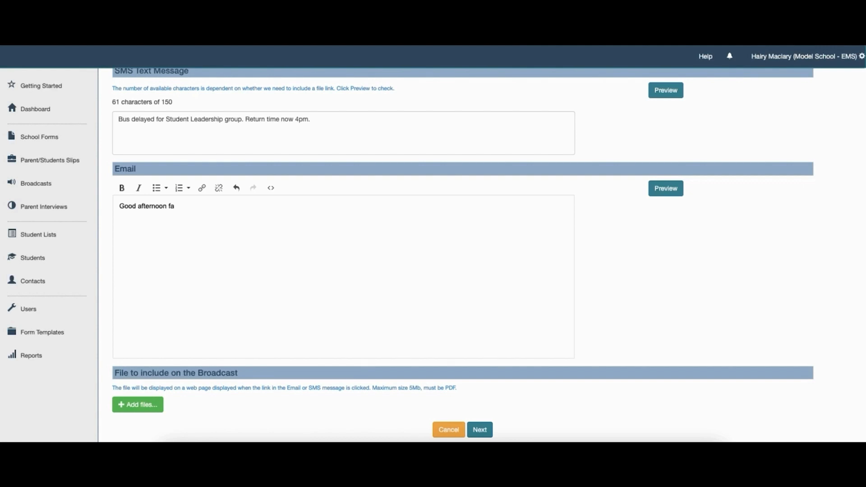
text(milies,)
key(Return)
text(Please be advised the bus will be de)
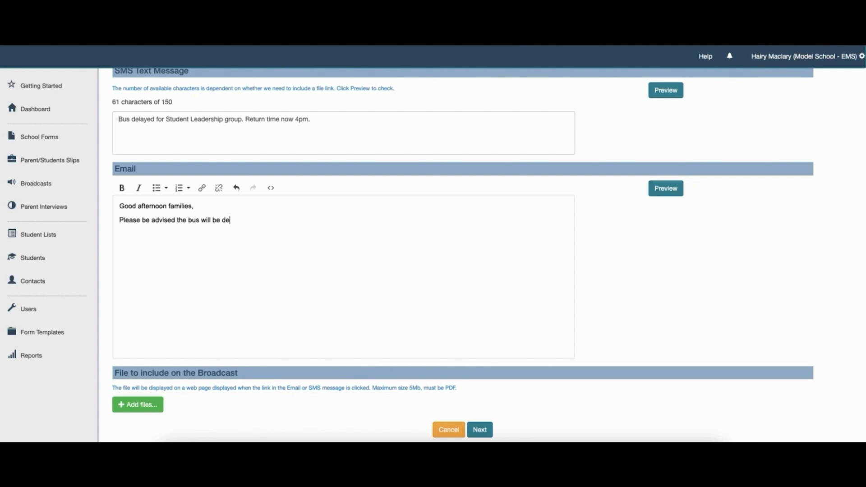
text(layed for the return of the Student)
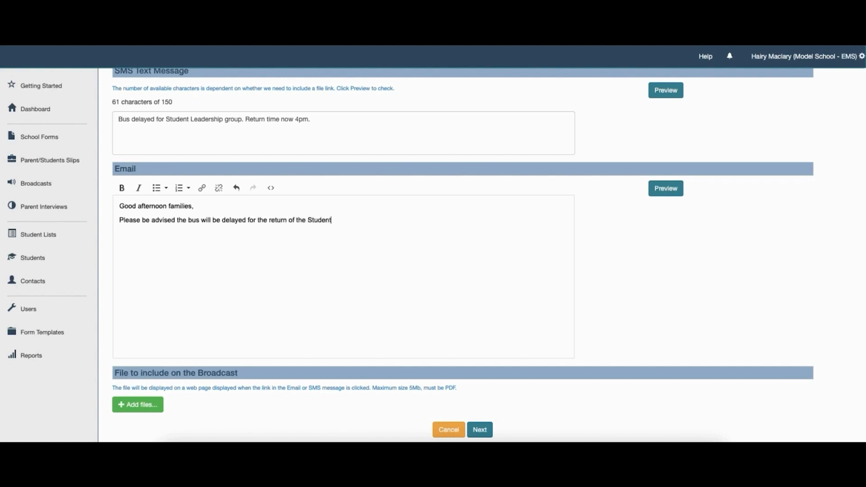
text( Leadership group due to a )
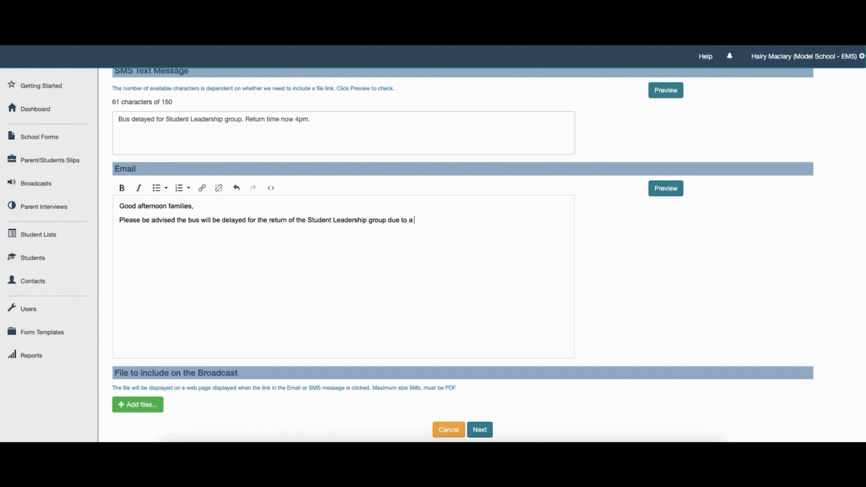
text(flat tyre. The bus will return at 4pm.)
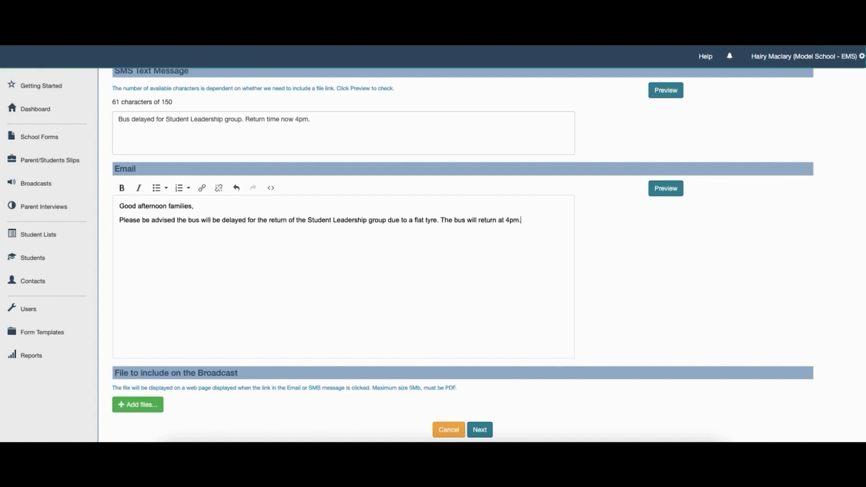
Close the email with "Many thanks," and the sender's full name on separate lines
key(Return)
text(Many thanks,)
key(Return)
text(Hairy Maclary)
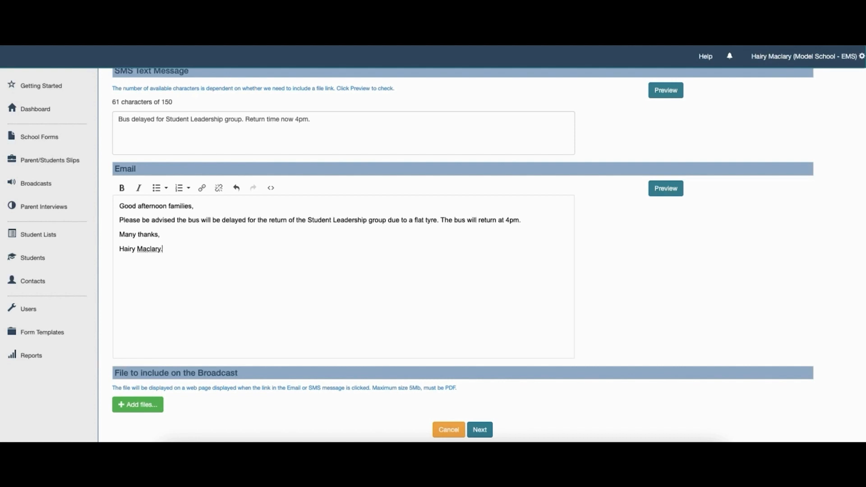
text(.)
Review the broadcast draft's SMS, email and workflow, and queue the broadcast to send
scroll(681, 251, down, 1)
scroll(686, 289, down, 2)
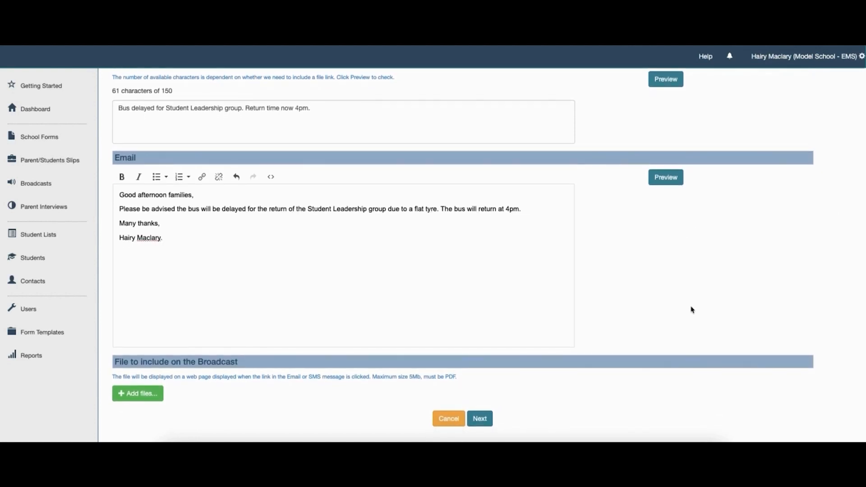
click(487, 406)
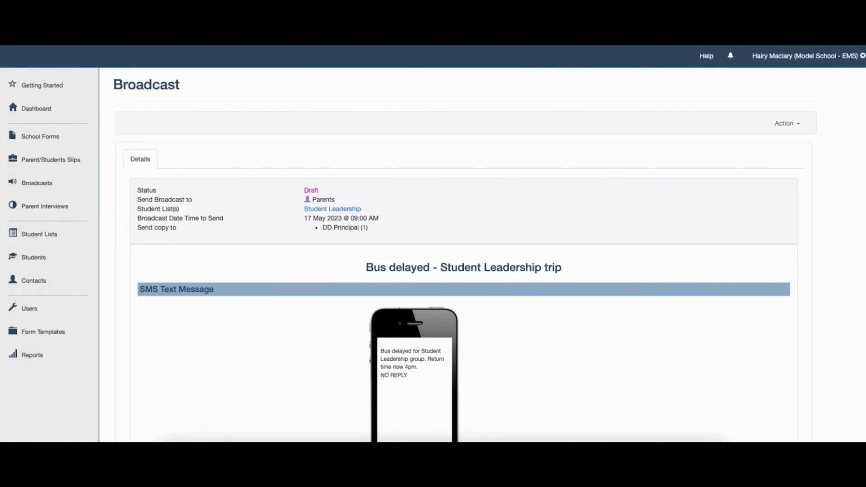
scroll(463, 255, down, 7)
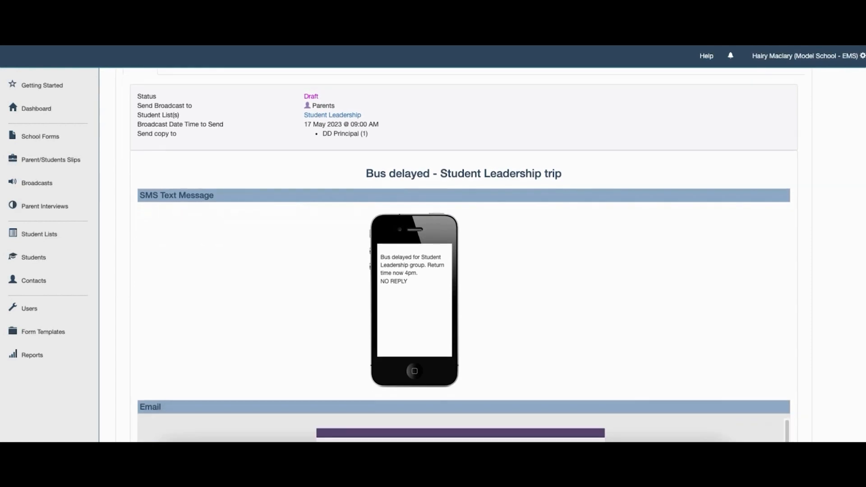
scroll(463, 255, down, 3)
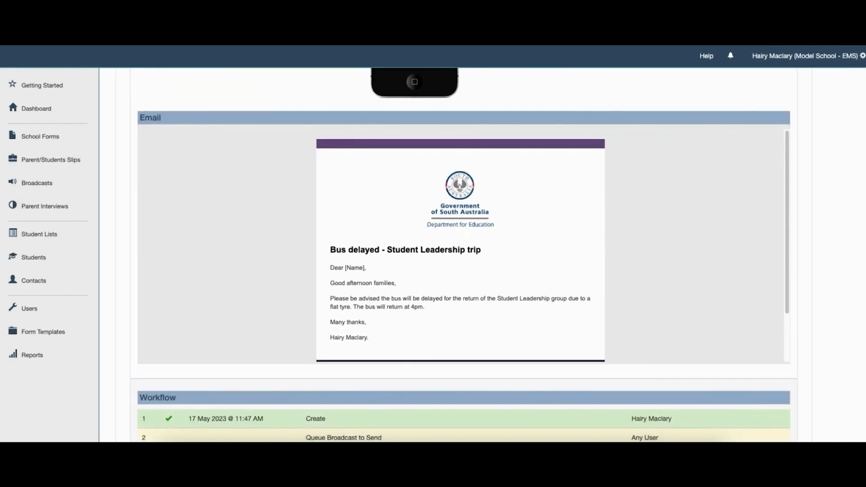
scroll(463, 255, down, 1)
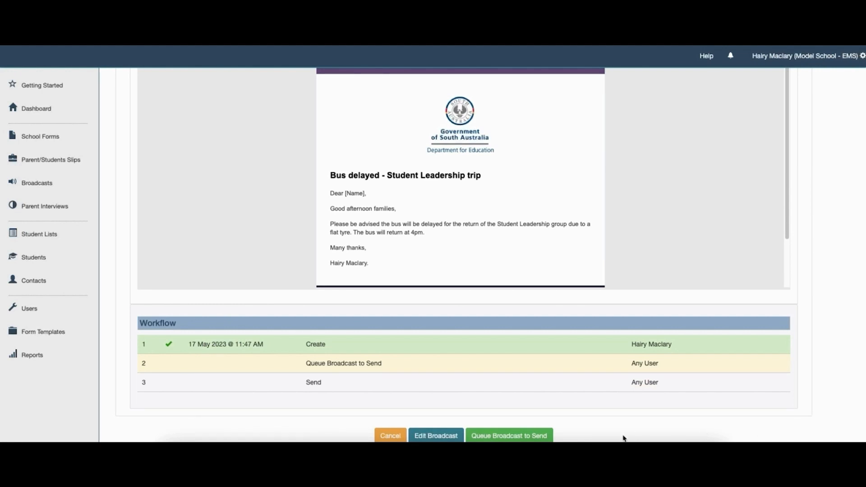
click(540, 436)
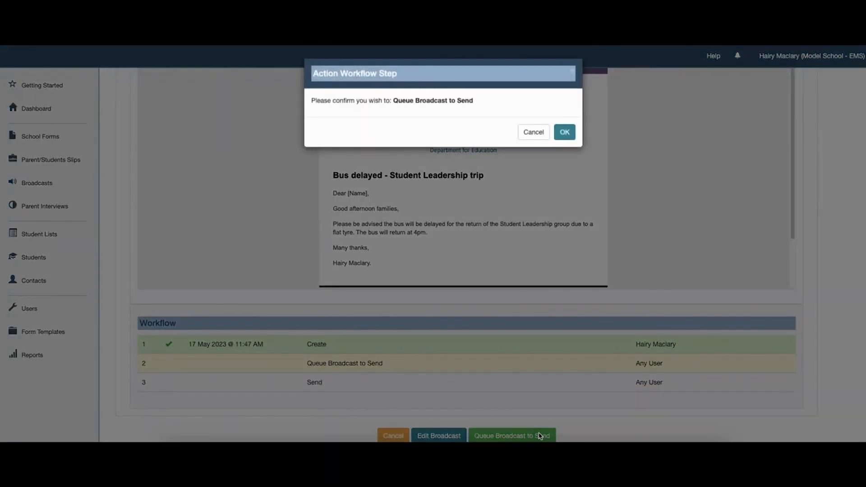
click(571, 140)
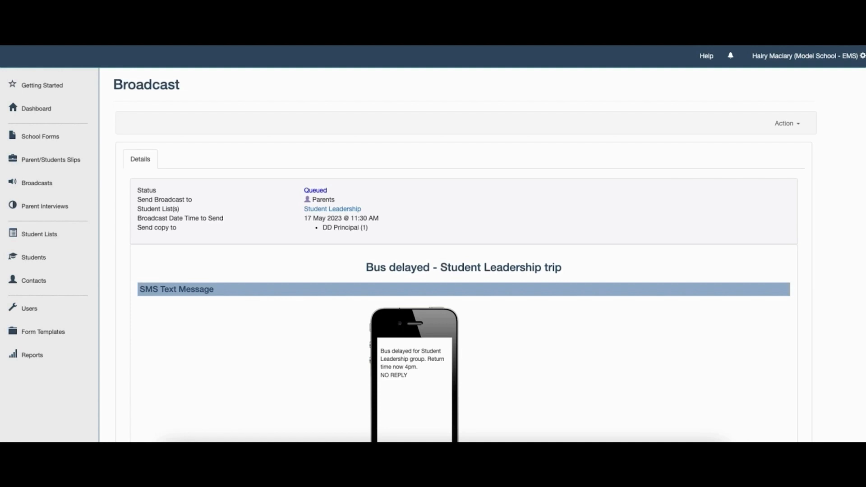
Examine the queued broadcast's details, messages and workflow steps, and return to the dashboard
scroll(465, 253, down, 3)
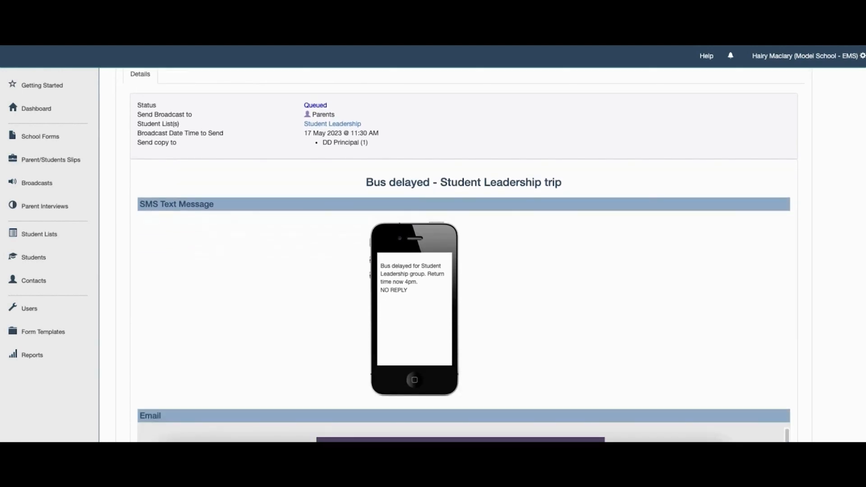
scroll(465, 252, down, 6)
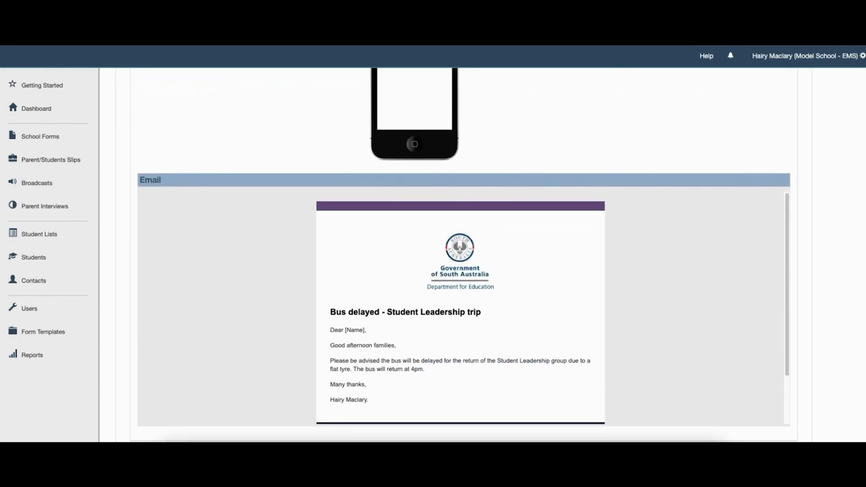
scroll(465, 253, down, 4)
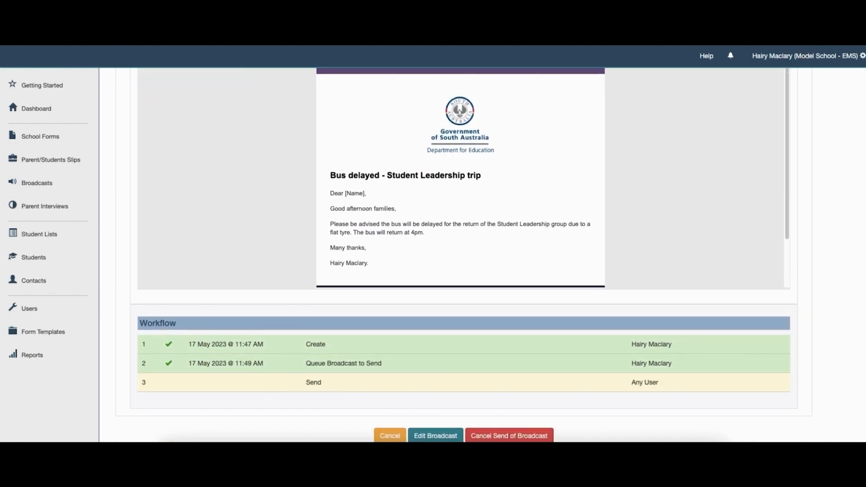
click(45, 115)
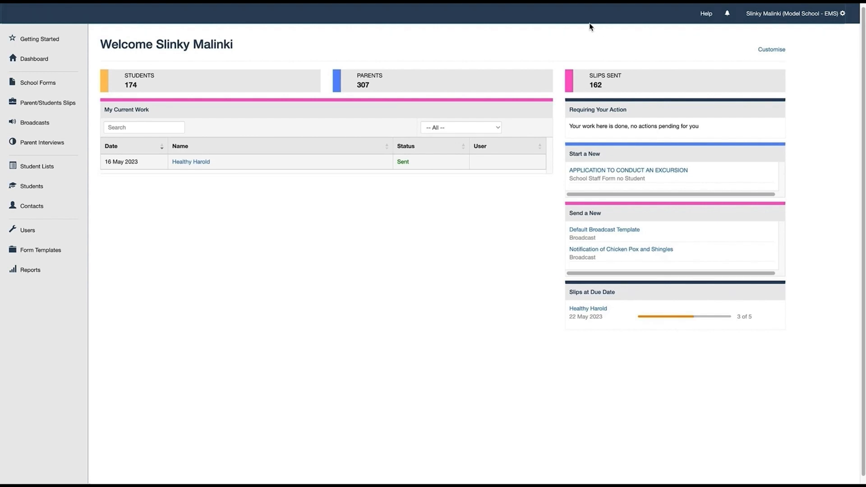
Start a new form template of the Parent/Student Slip type
scroll(63, 232, down, 1)
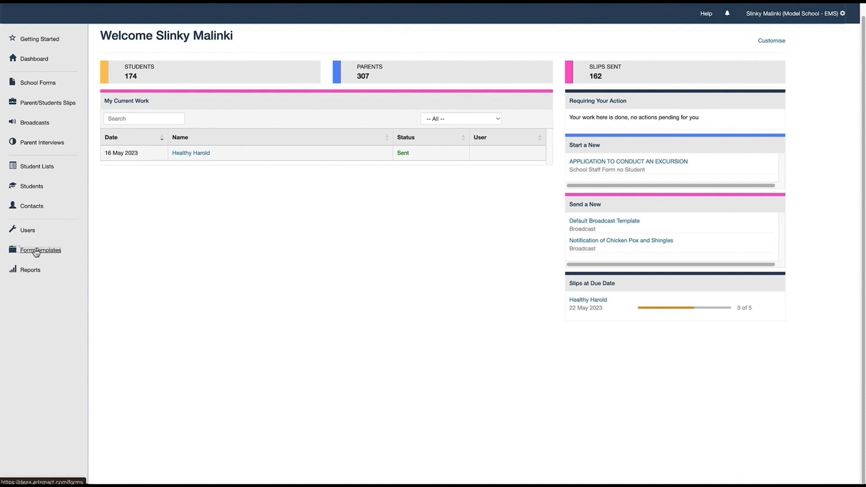
click(36, 251)
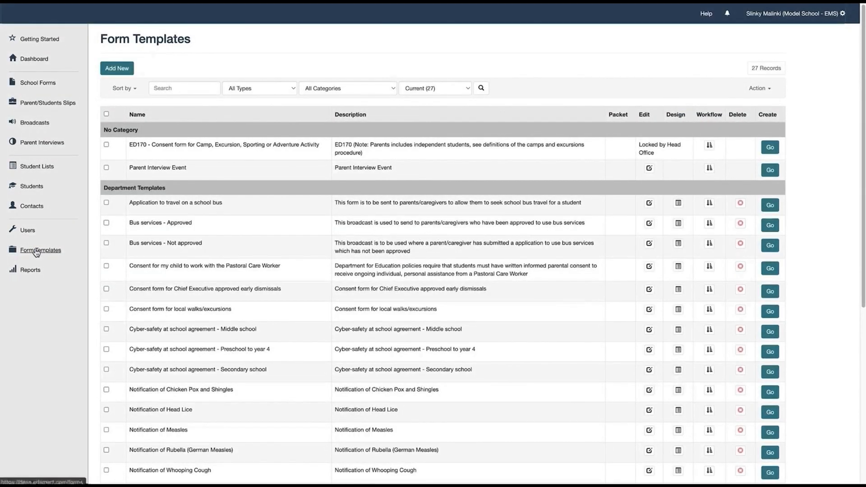
click(120, 68)
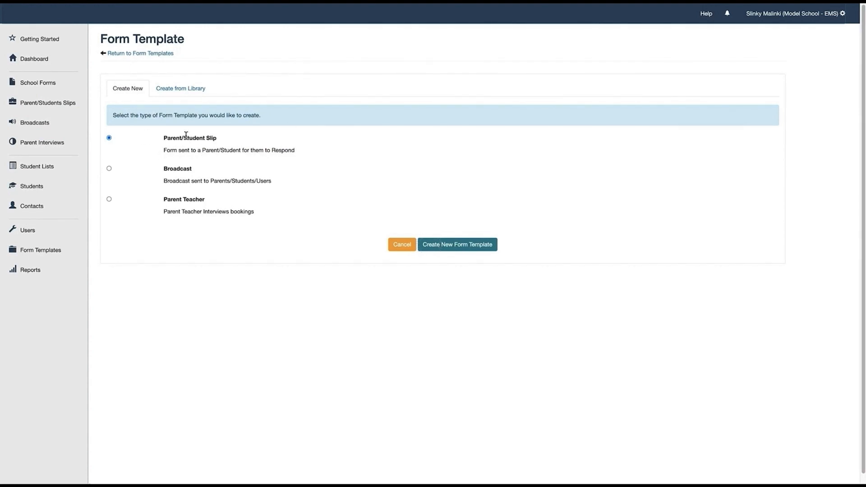
click(473, 245)
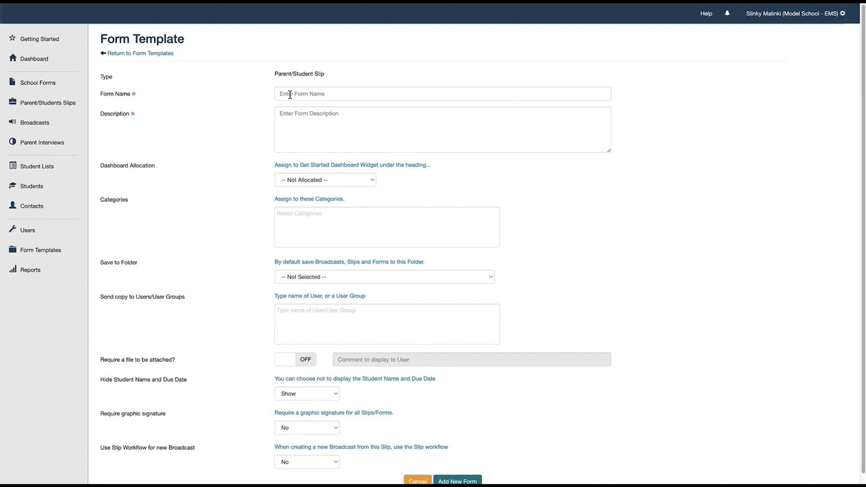
Name the form "Permission Slip for Incursions/Excursion" and describe it as "Permission Slip to be used for all on-site Student Activities and off-site Student Excursions."
click(290, 94)
text(Permissi)
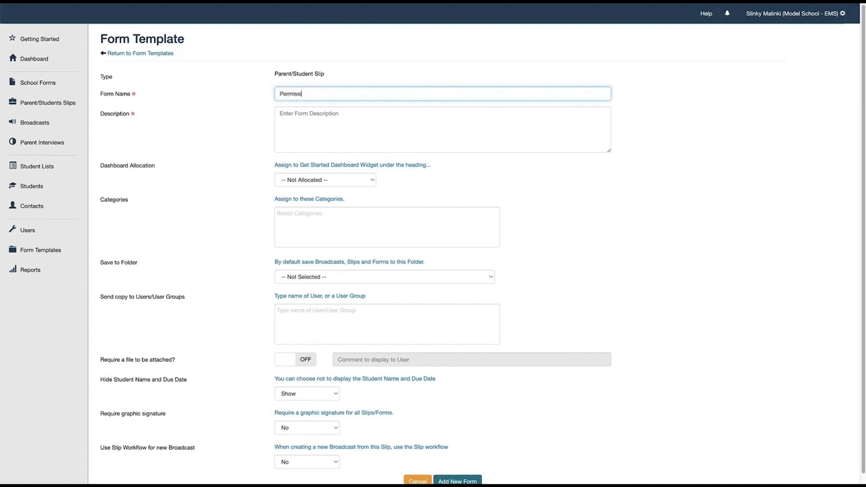
text(on Slip for Incursions/Excursion)
click(302, 118)
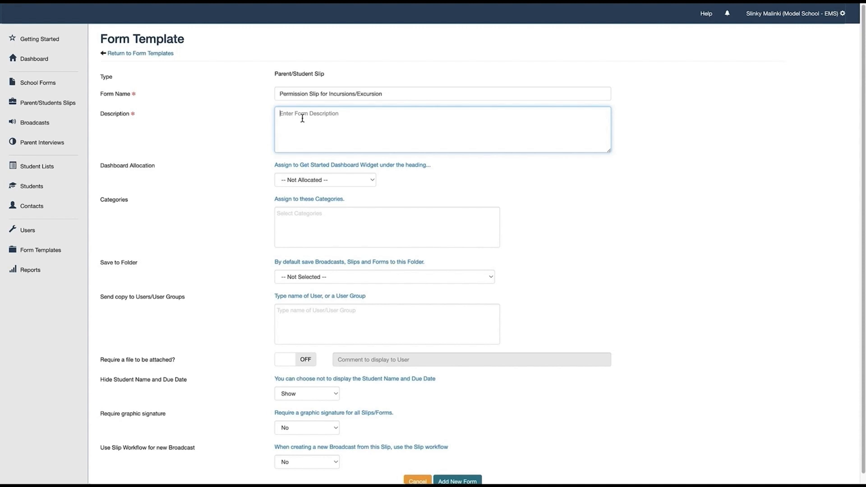
text(Permission Slip to be used for all on-site Student Activities)
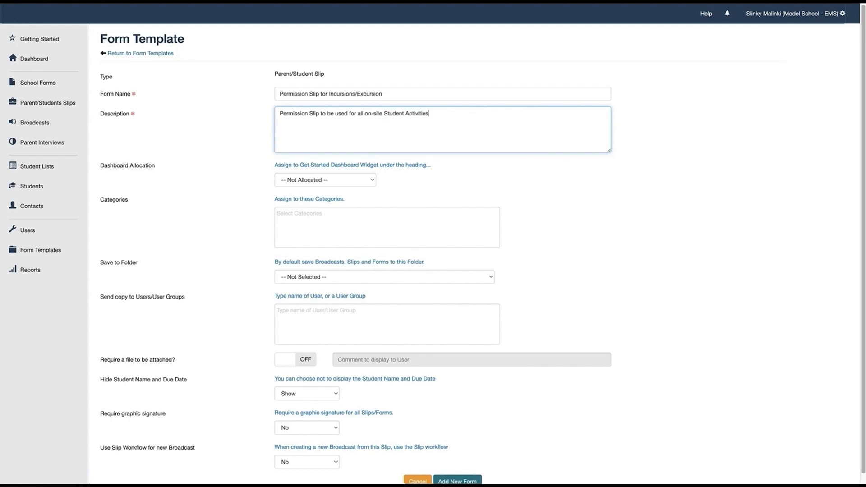
text( and off-site Student Excursions.)
Allocate the form to "Send a new...", the Student Activities Templates category and the Activities folder, and add it
click(372, 181)
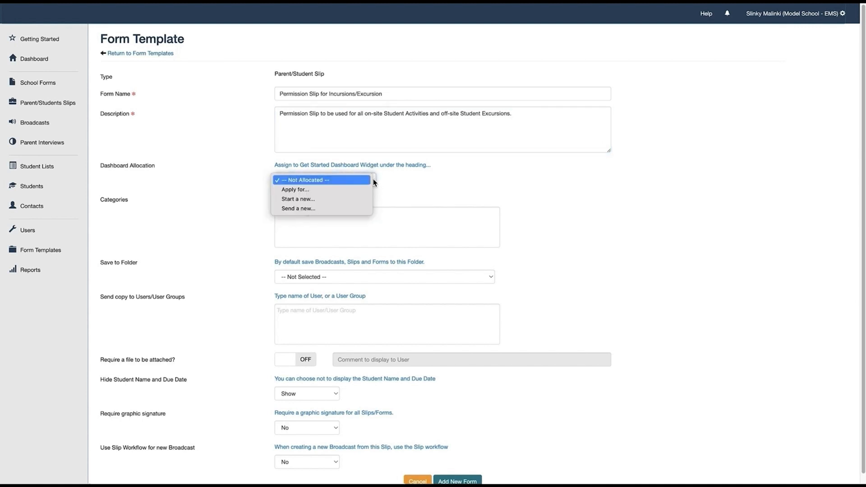
click(341, 211)
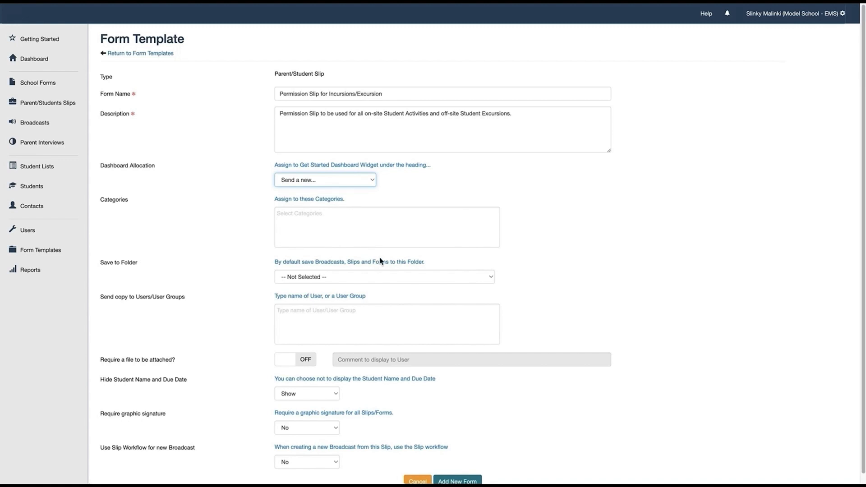
click(291, 217)
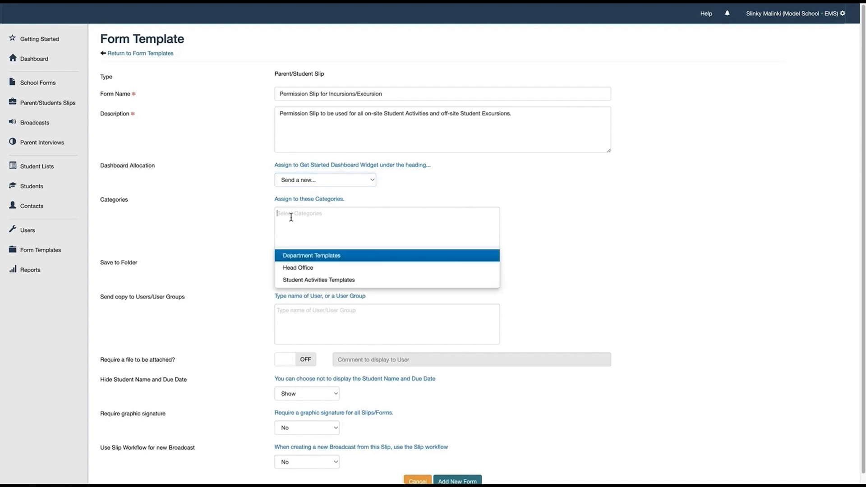
click(308, 282)
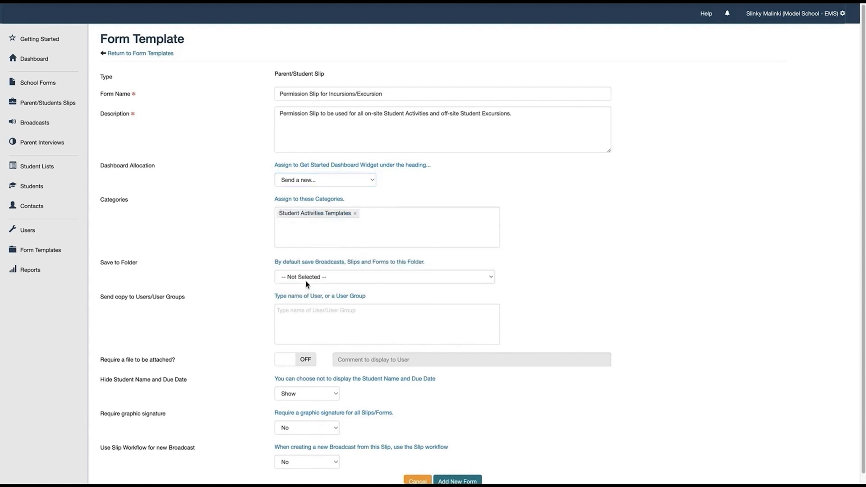
click(457, 280)
click(440, 285)
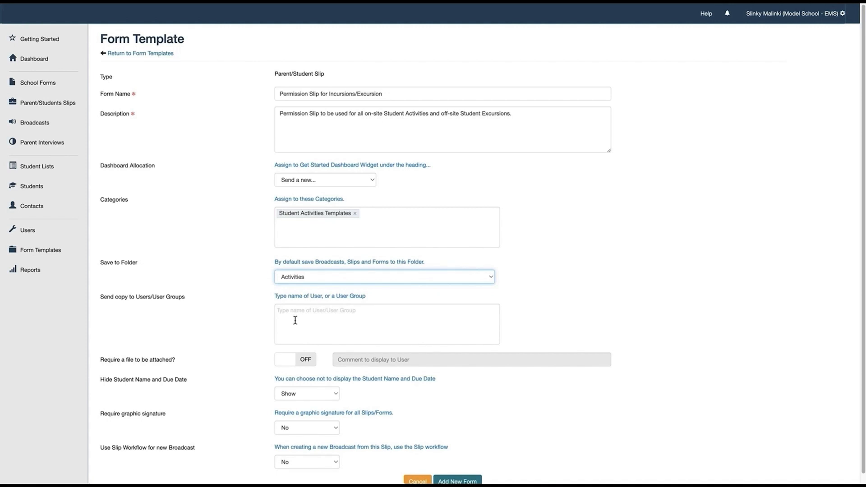
scroll(295, 320, down, 1)
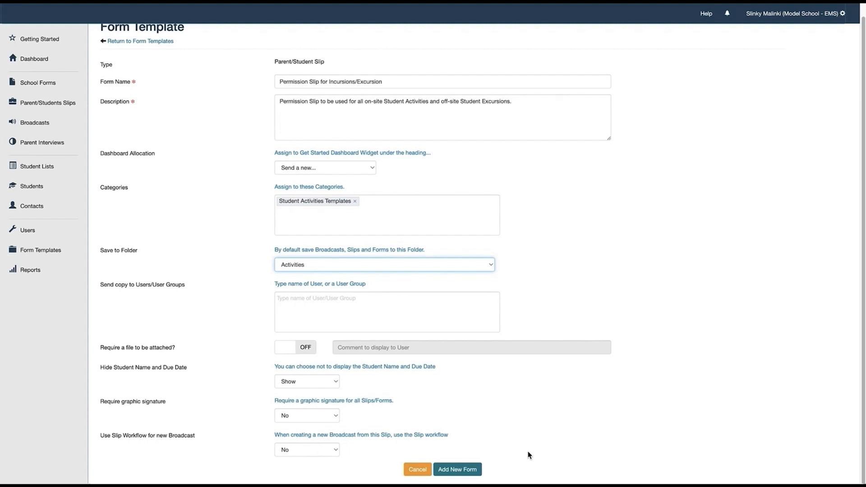
click(477, 469)
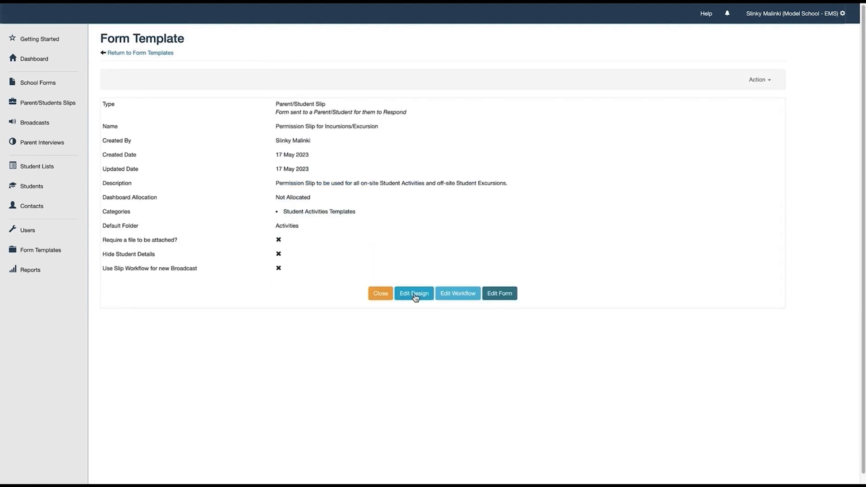
Add a Read Only Text Block to Activity Information reading "Helpful instructions for Staff should go here :)." and "Applying our formatting options help your instructions stand out:"
click(414, 294)
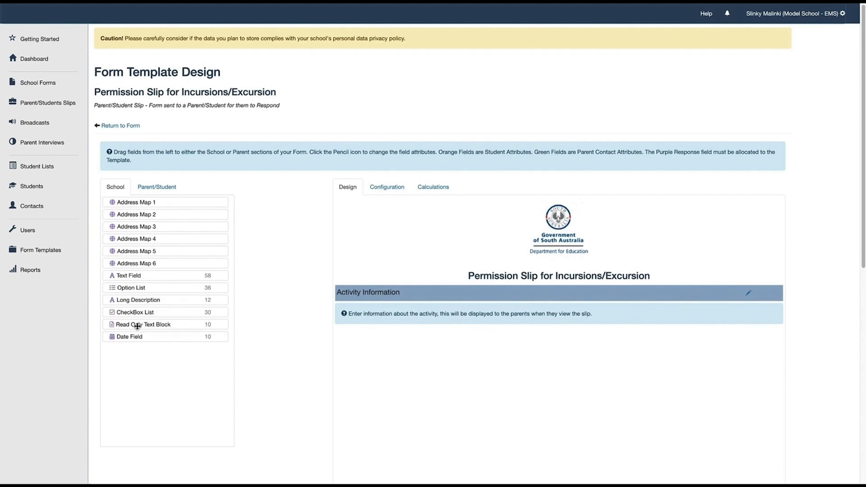
drag(137, 326, 418, 351)
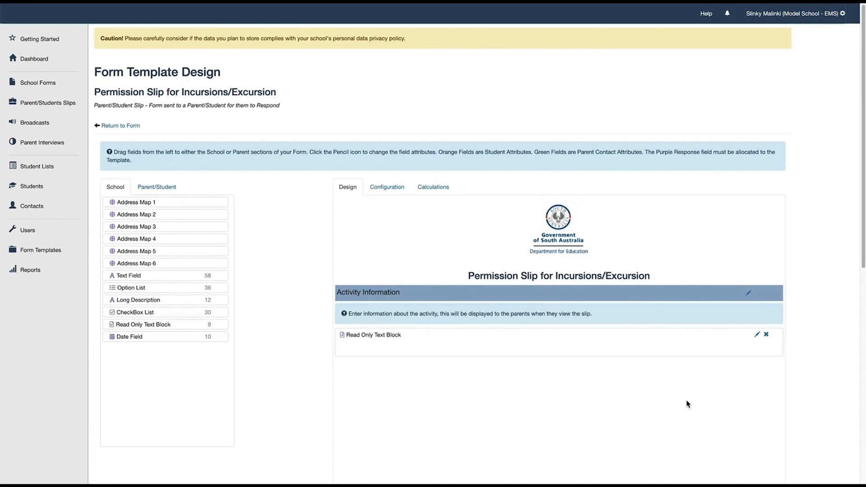
click(758, 334)
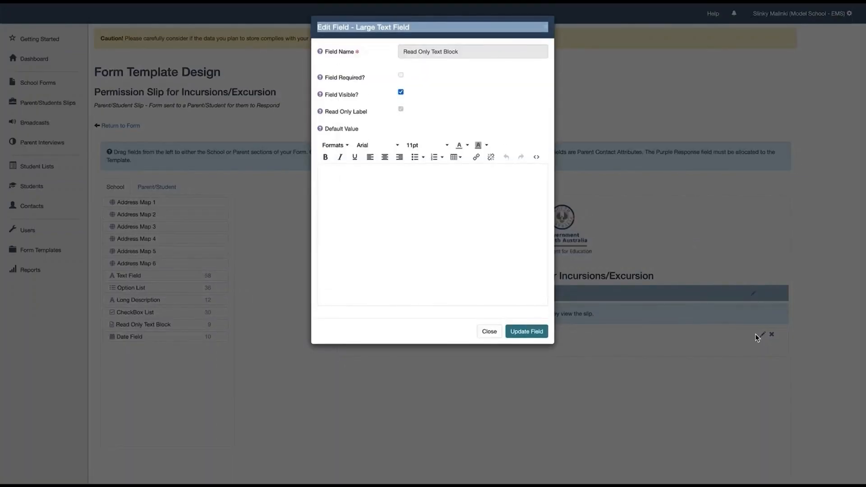
click(333, 176)
text(Helpful instructions for Staff should go here :).)
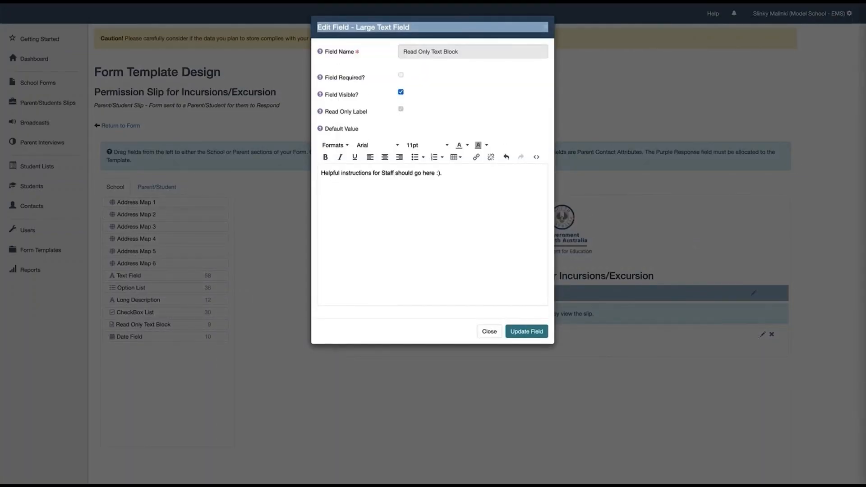
click(334, 195)
text(Applying our formatting options help your instructions stand out:)
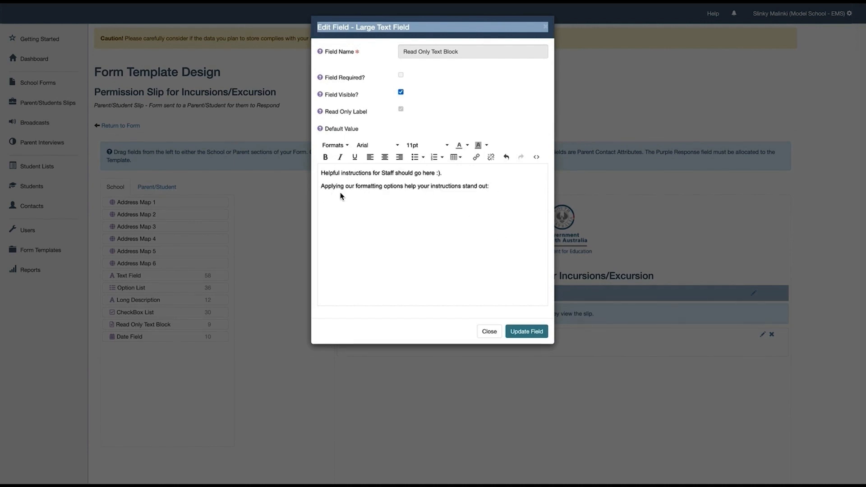
Add a bulleted list below the instructions with the items Bold, Comic Sans, 18pt and Green
key(Return)
text(Bold)
key(Return)
text(Comic Sana)
key(BackSpace)
text(s )
text(18pt )
text(Green)
drag(322, 199, 351, 237)
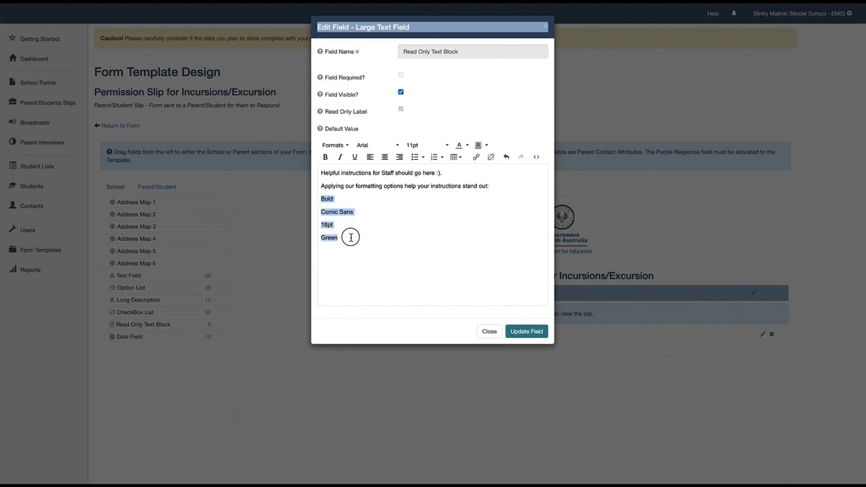
click(415, 157)
Format the text block's first line as bold, Comic Sans MS, 18pt and green, and update the field
drag(453, 174, 321, 173)
click(326, 157)
click(364, 144)
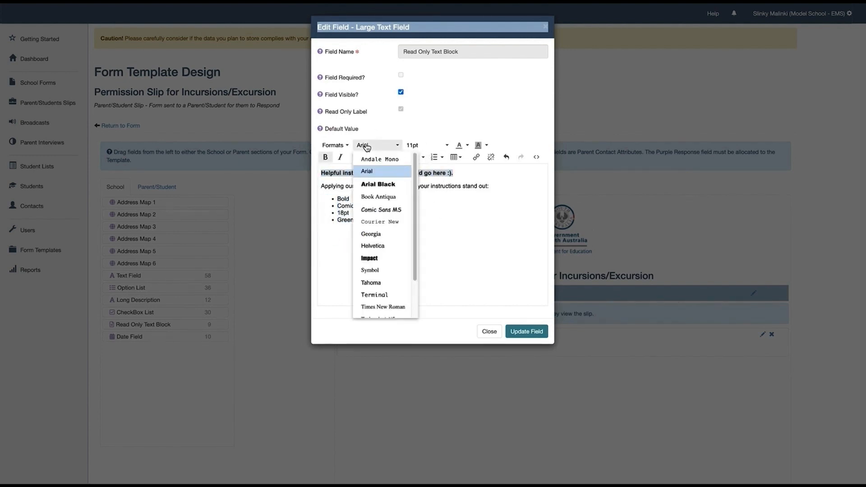
click(381, 208)
click(417, 145)
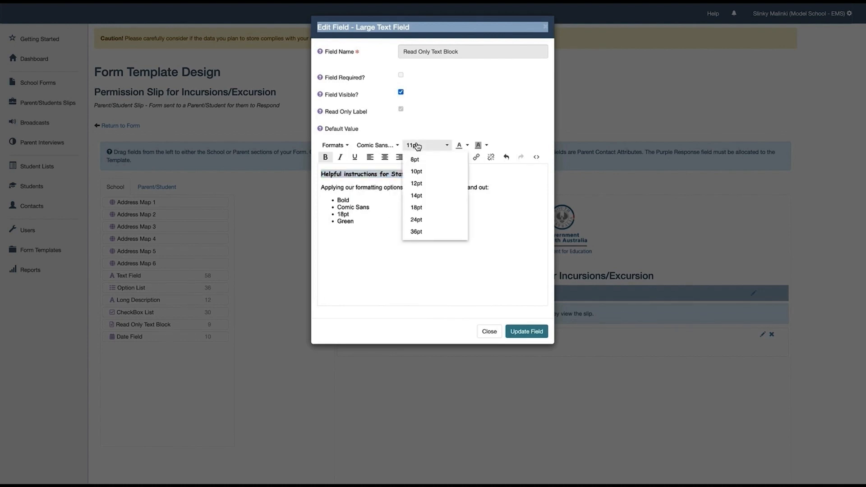
click(424, 208)
click(467, 145)
click(457, 168)
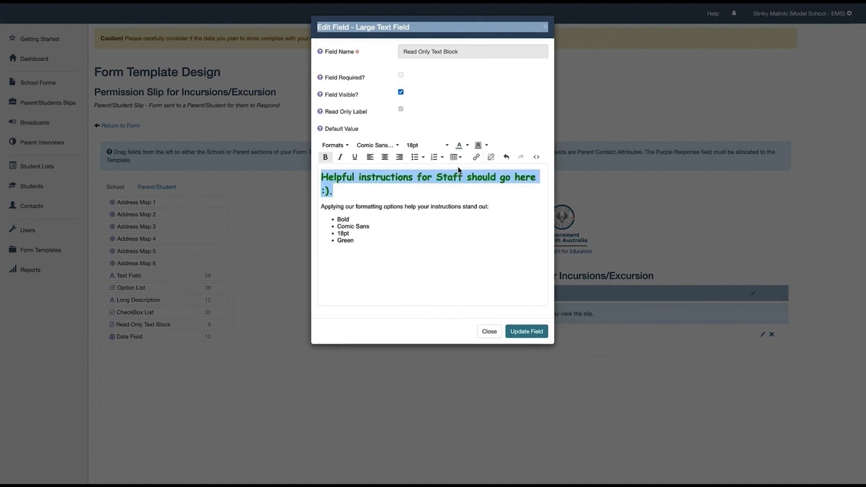
click(381, 240)
click(527, 332)
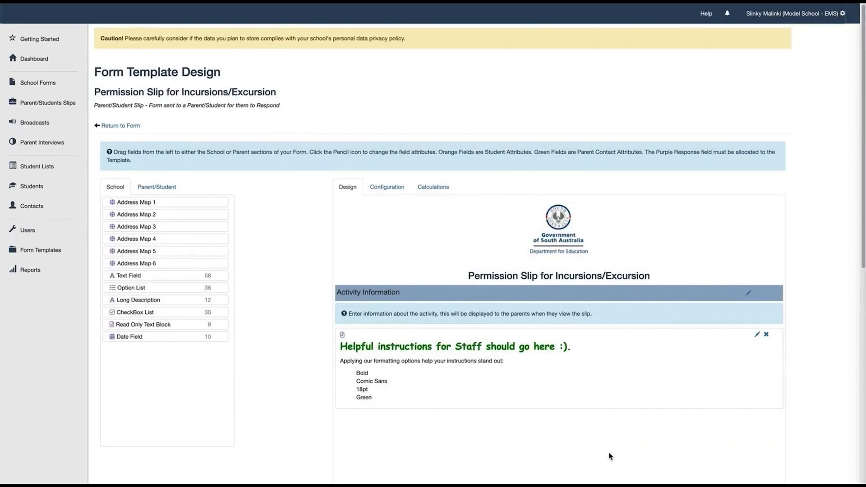
Add a Text Field below the instructions block, name it "Activity Name:" and make it required
scroll(565, 397, down, 3)
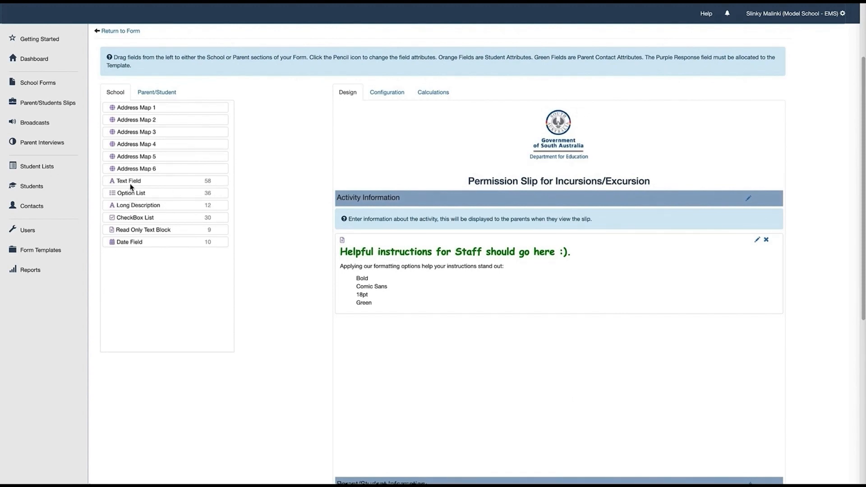
mouse_move(135, 182)
mouse_down()
mouse_move(401, 296)
mouse_move(406, 332)
mouse_up()
click(758, 323)
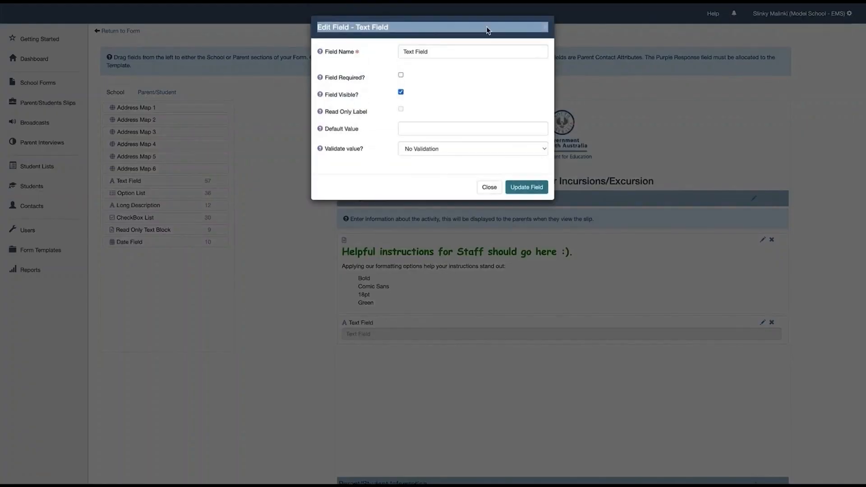
drag(436, 51, 387, 51)
text(Activity Name:)
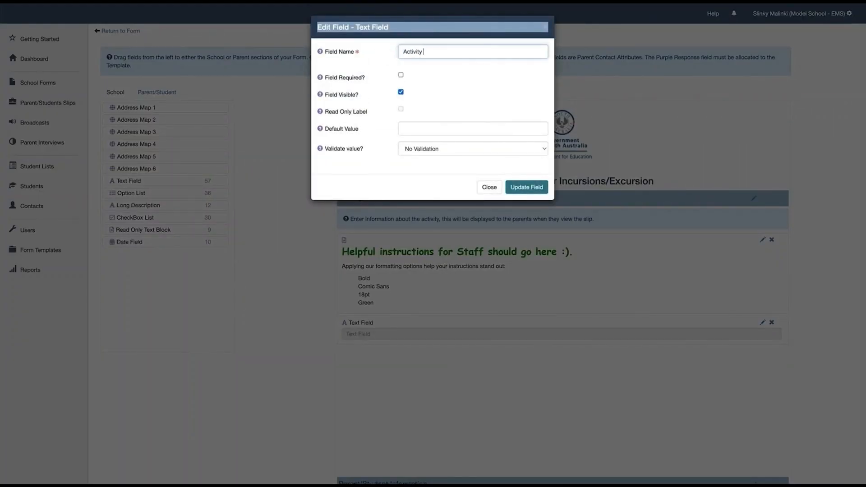
click(401, 75)
click(528, 188)
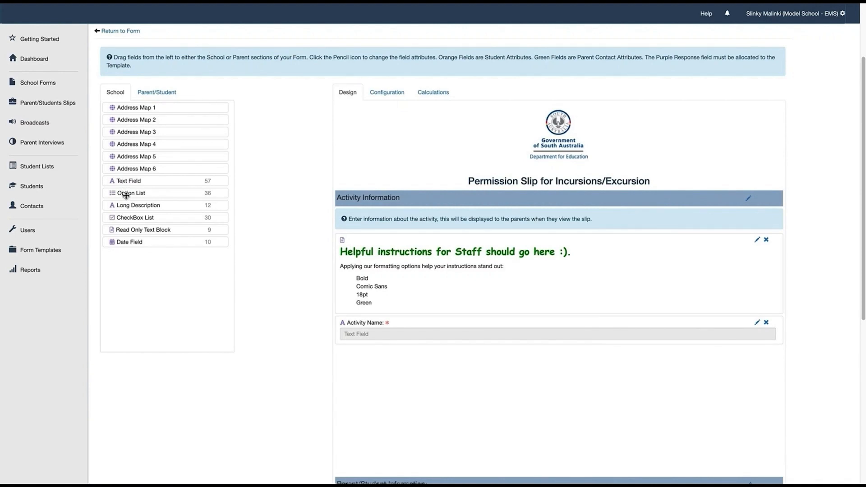
Add an Option List below the activity name, name it "Activity Type:" and make it required
drag(126, 195, 422, 384)
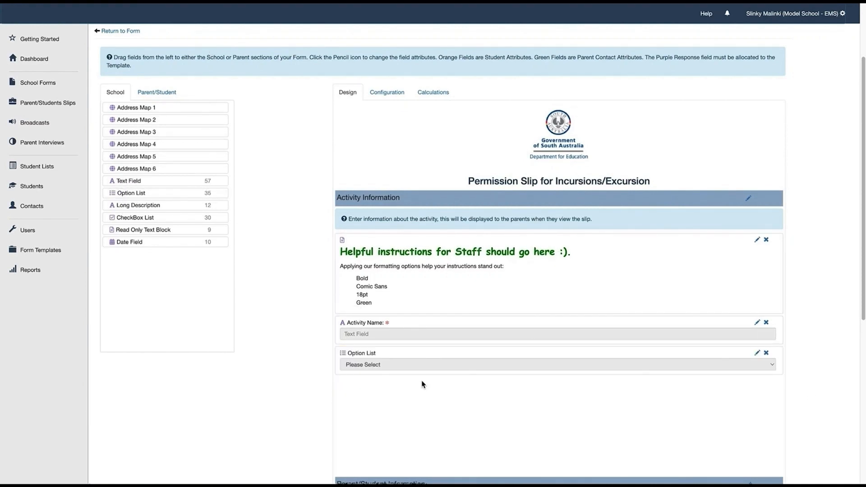
click(758, 353)
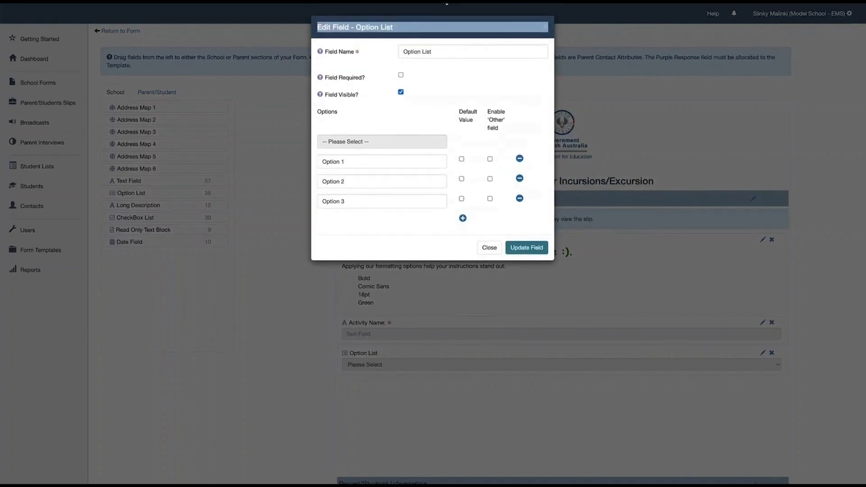
triple_click(443, 52)
text(Activity T)
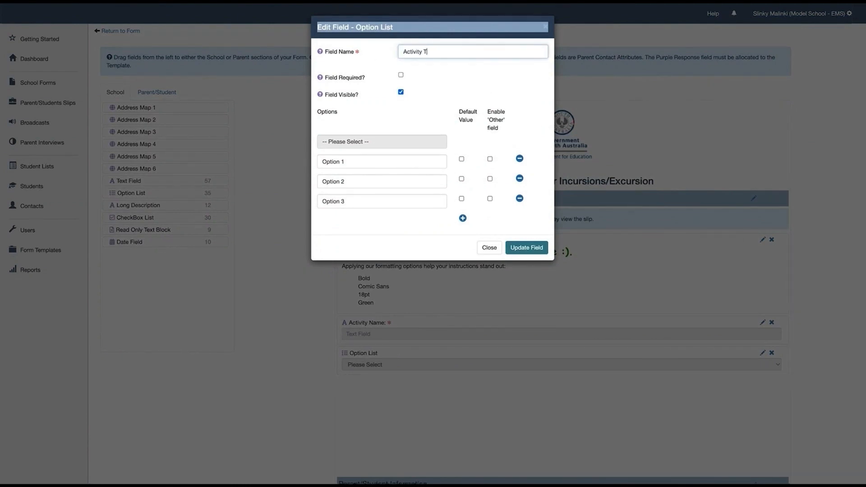
text(ype:)
click(401, 75)
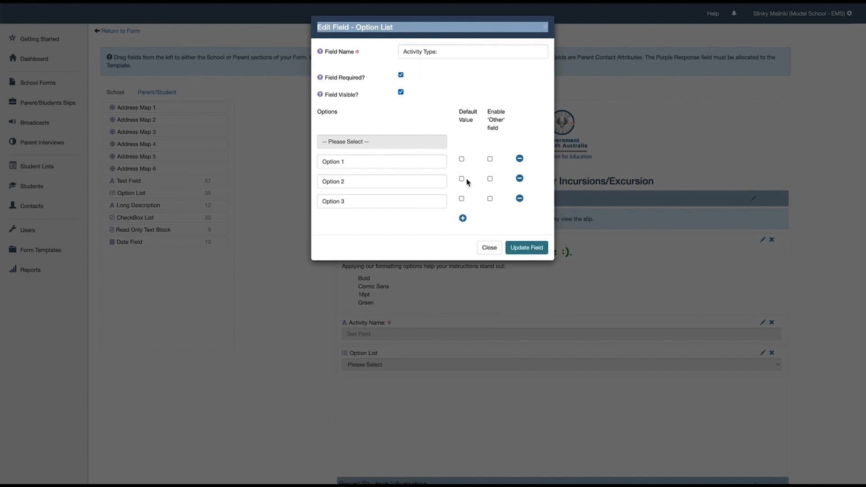
Reduce the Activity Type choices to Incursion and Excursion, enable the 'Other' field for Incursion, and update the field
click(519, 198)
triple_click(360, 161)
key(BackSpace)
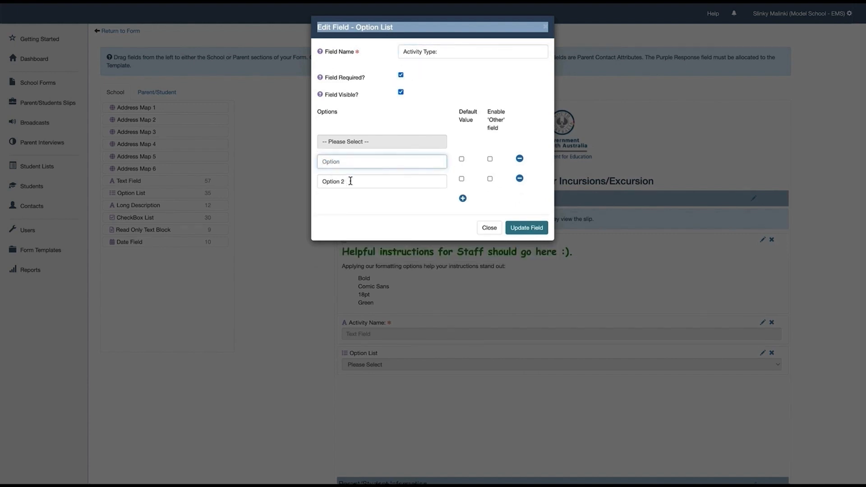
drag(351, 181, 324, 181)
key(BackSpace)
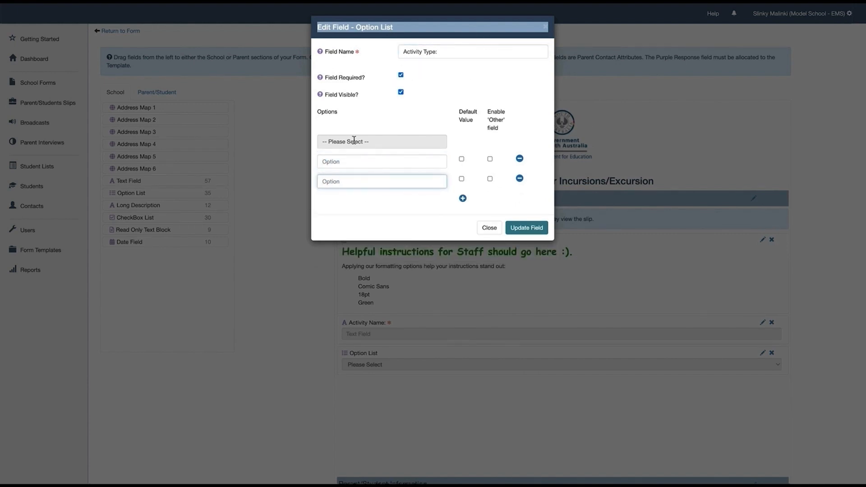
click(354, 161)
text(Incursion)
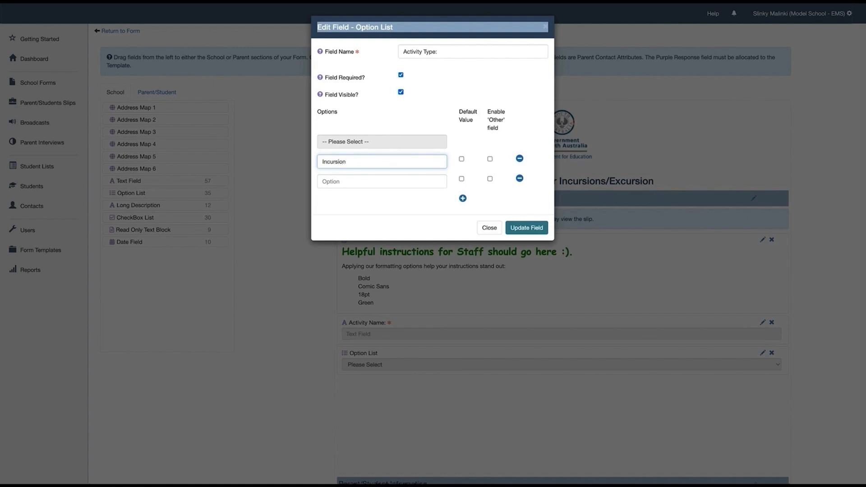
click(334, 183)
text(Exc)
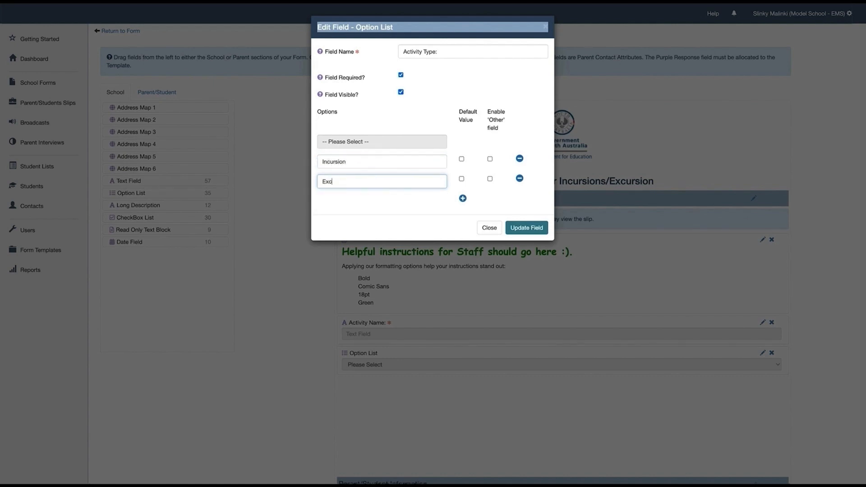
text(ursion)
click(490, 159)
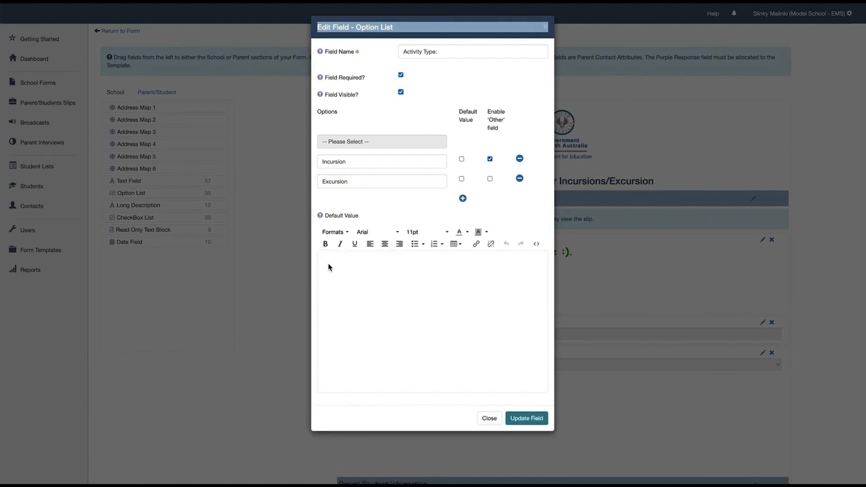
click(526, 420)
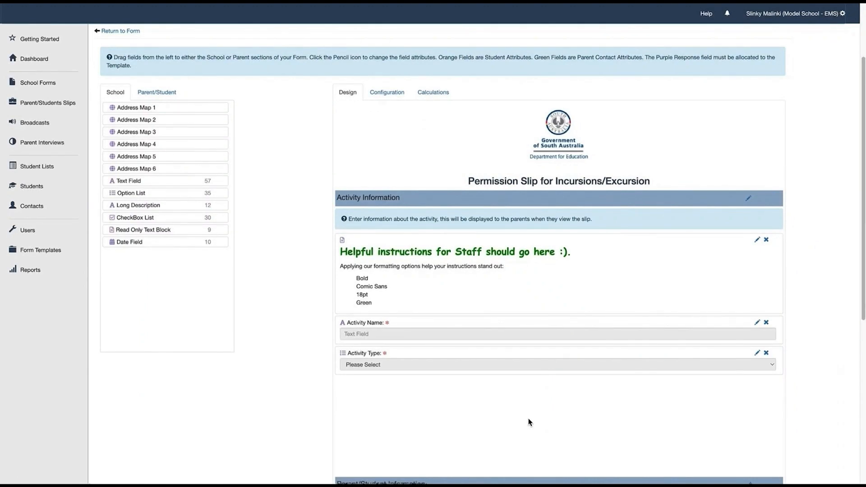
Add an Option List below Activity Type and name it "Is there an additional cost to families?"
scroll(527, 422, down, 3)
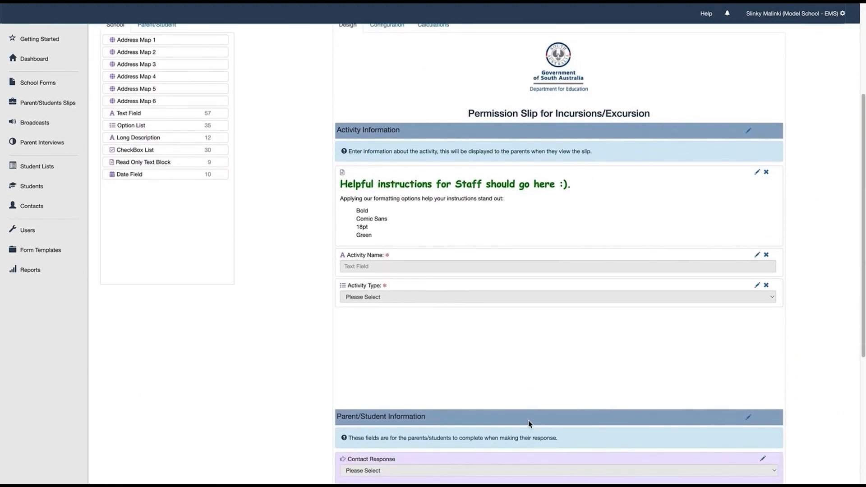
scroll(529, 420, down, 1)
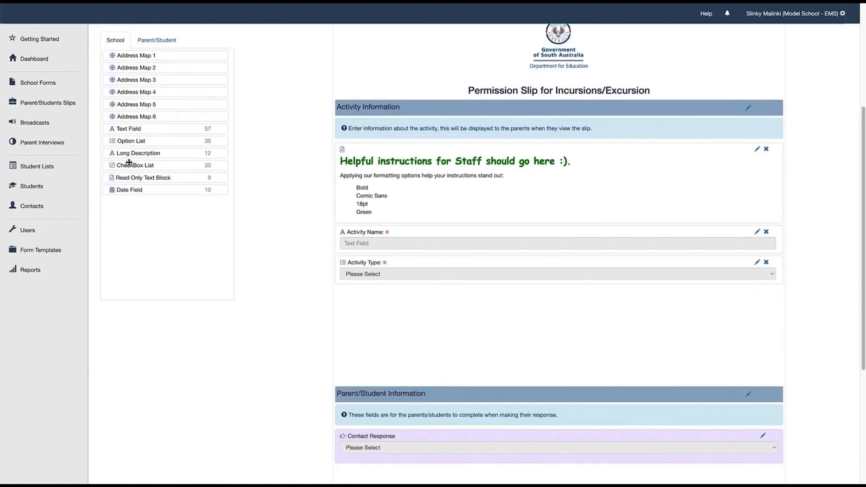
drag(143, 142, 296, 307)
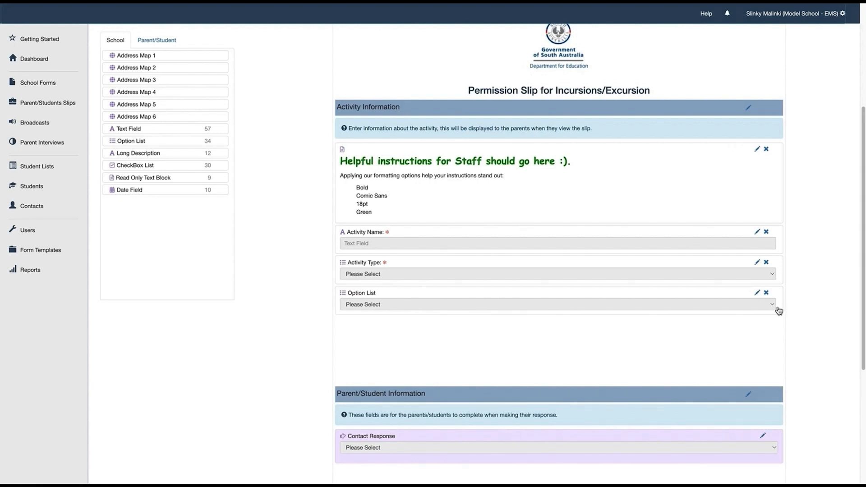
click(757, 294)
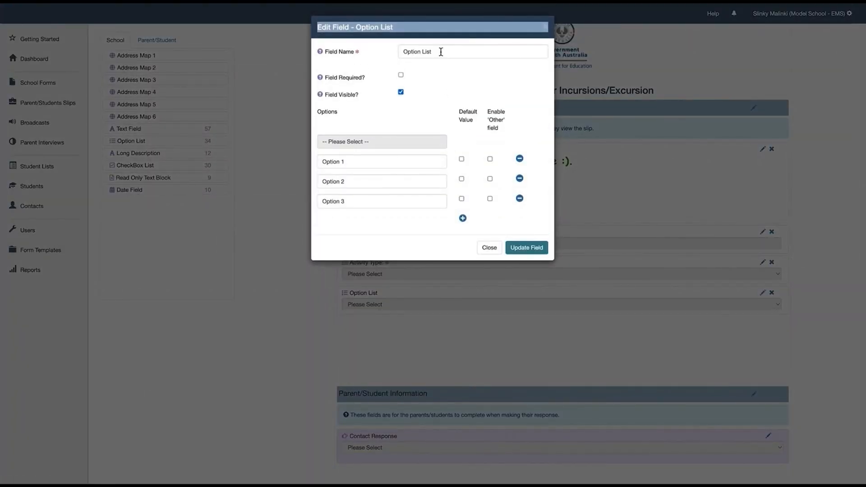
triple_click(441, 51)
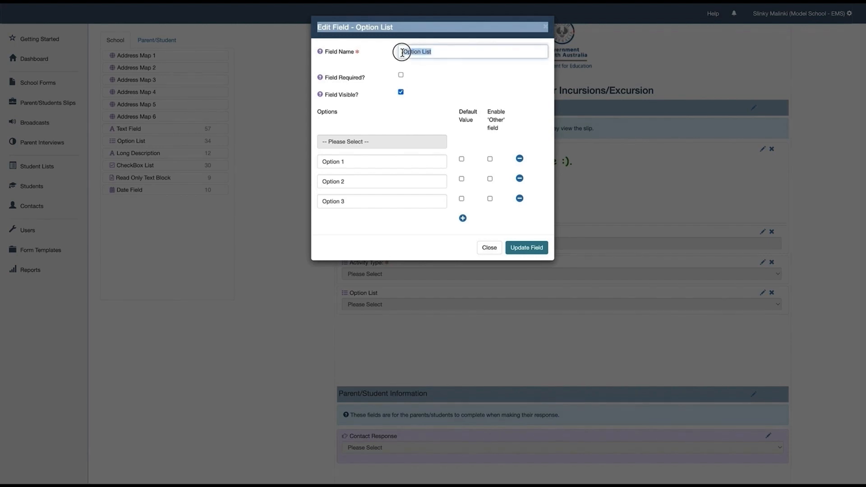
text(Is there an addi)
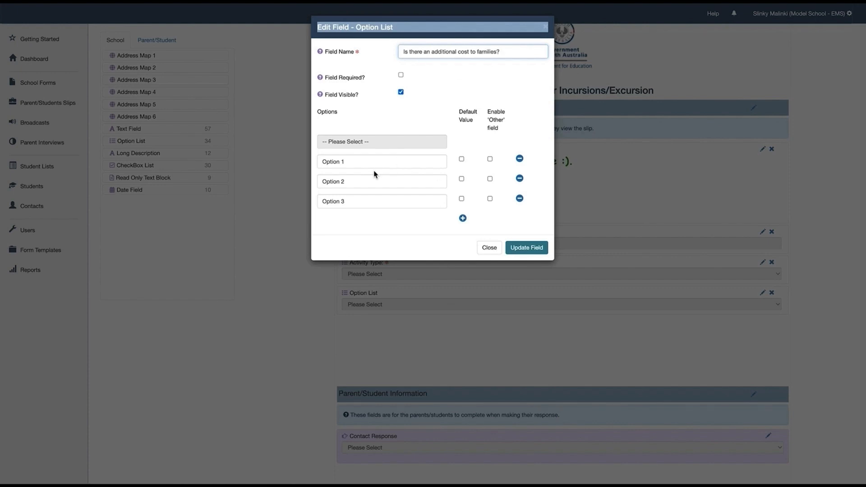
Set the additional cost question's only options to Yes and No, with No as default, and update the field
click(520, 199)
drag(358, 160, 323, 183)
key(BackSpace)
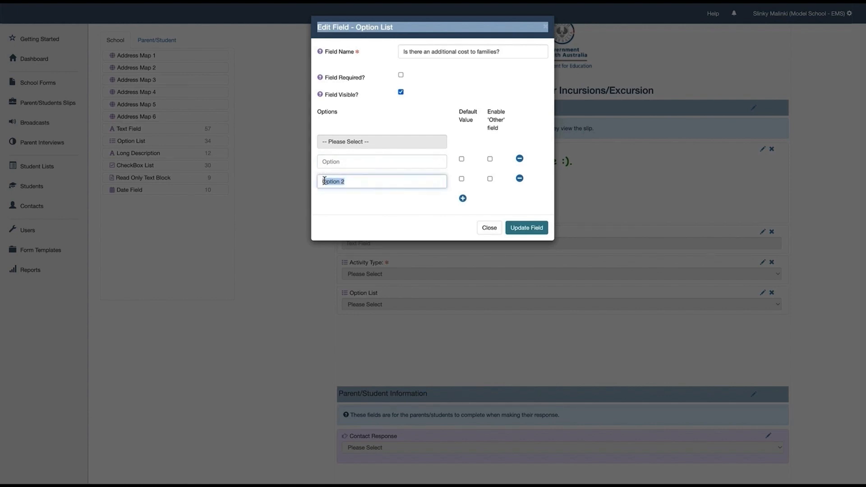
key(BackSpace)
click(333, 162)
text(Yes)
click(333, 181)
text(No)
click(462, 179)
click(537, 231)
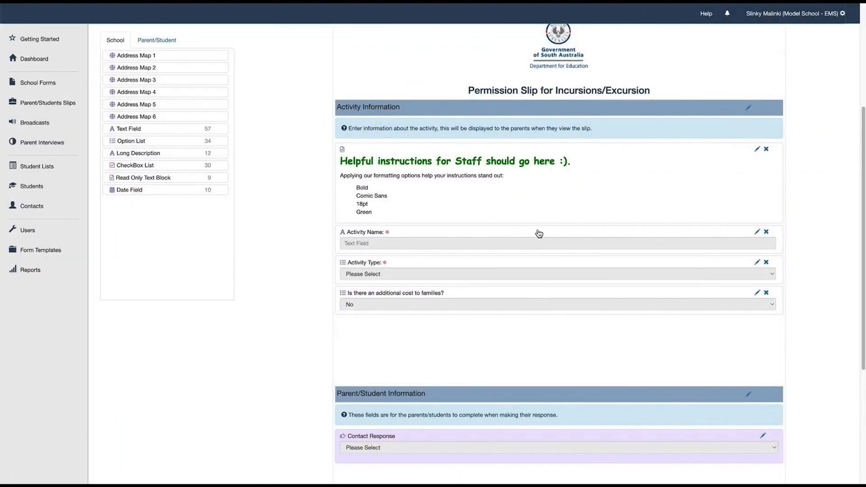
Add a Text Field below the additional cost question, name it "Cost:" and make it not visible
drag(167, 129, 391, 334)
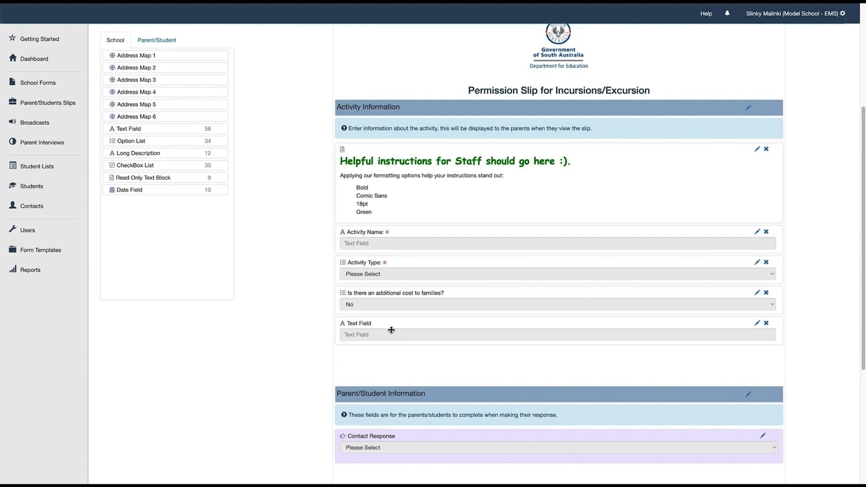
click(758, 323)
click(420, 51)
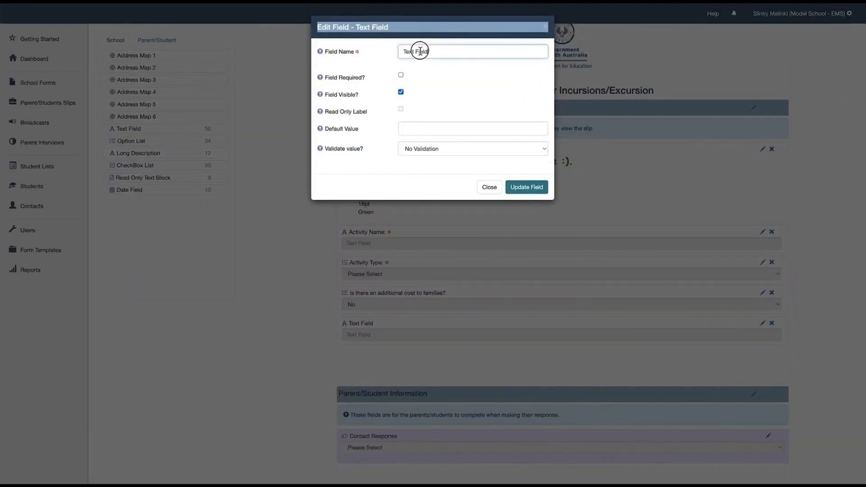
drag(420, 51, 398, 53)
text(Cost:)
click(401, 92)
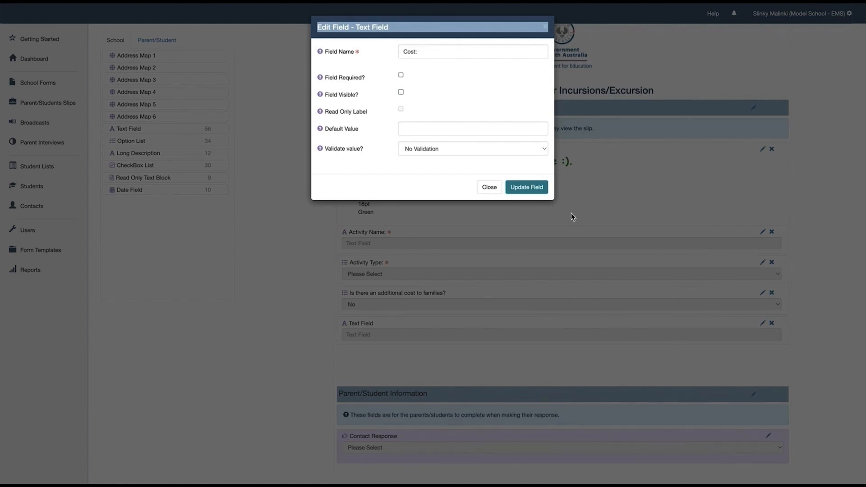
click(527, 187)
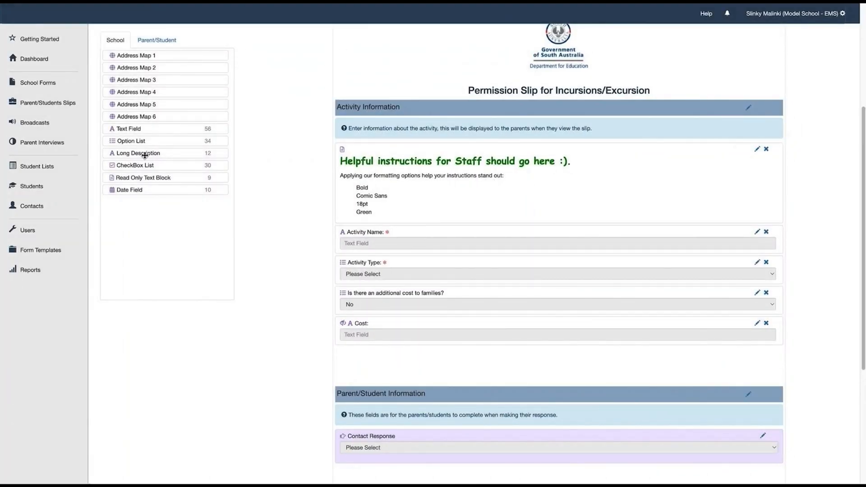
Add a Text Field below the Cost field and name it "Name of Teacher in Charge:"
drag(124, 128, 379, 363)
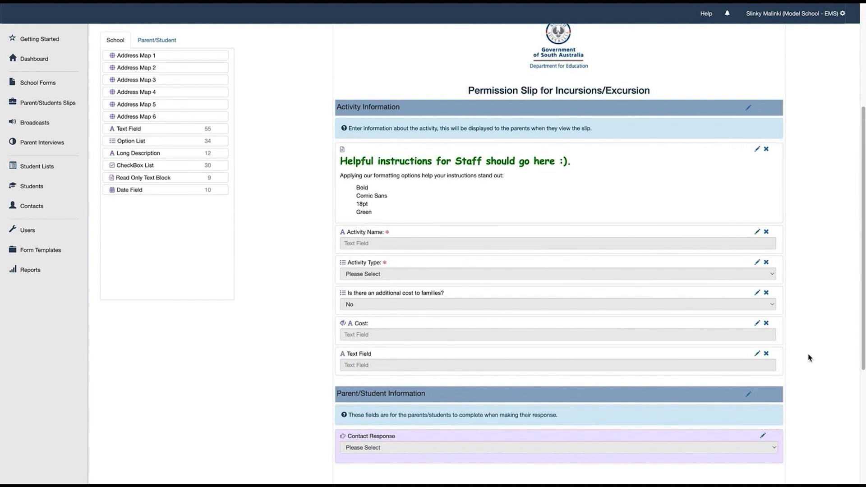
click(757, 354)
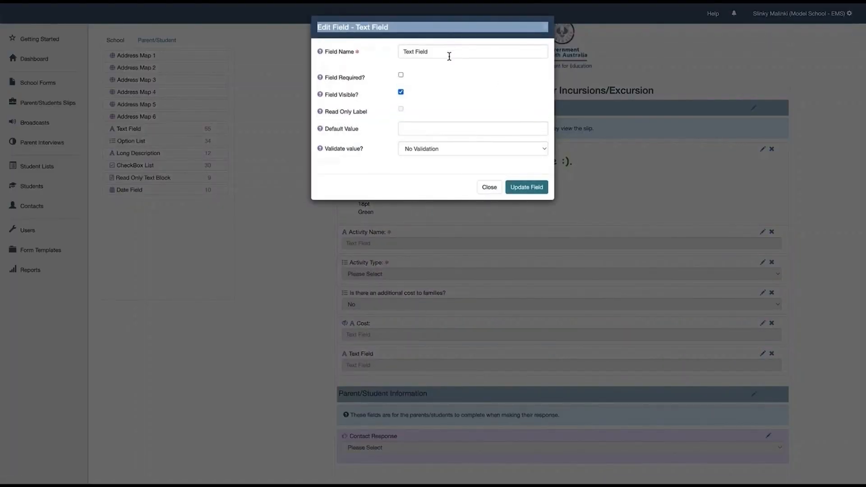
drag(448, 51, 397, 52)
text(Name o)
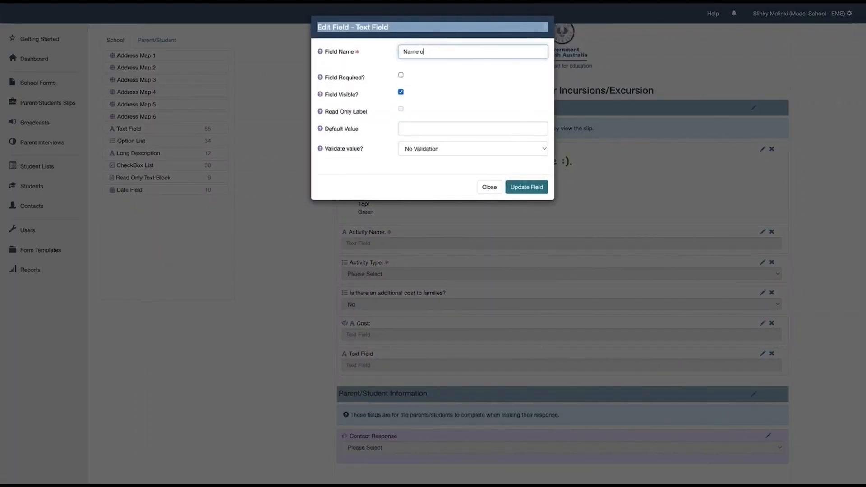
text(f Teacher in Charge:)
click(533, 189)
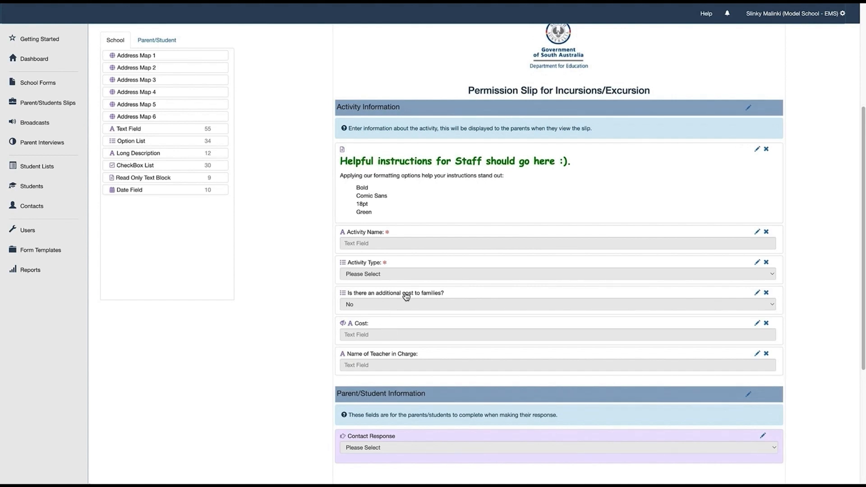
Save the permission slip form template and confirm the save
scroll(406, 306, down, 5)
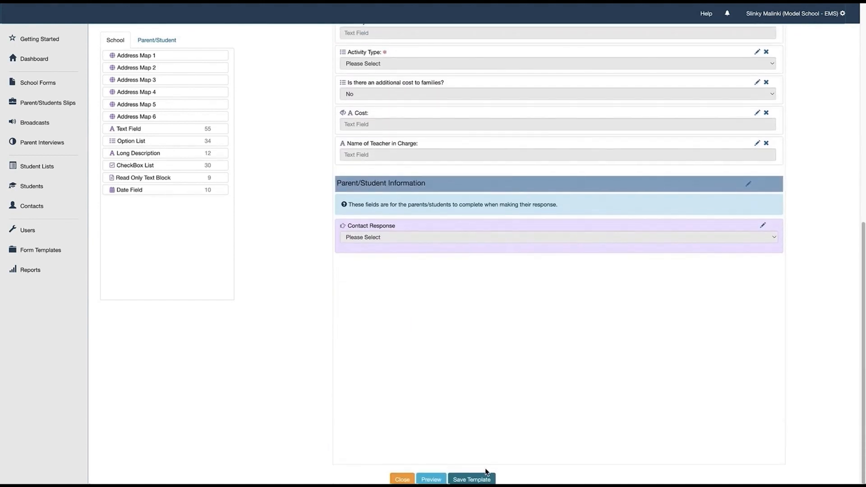
click(485, 480)
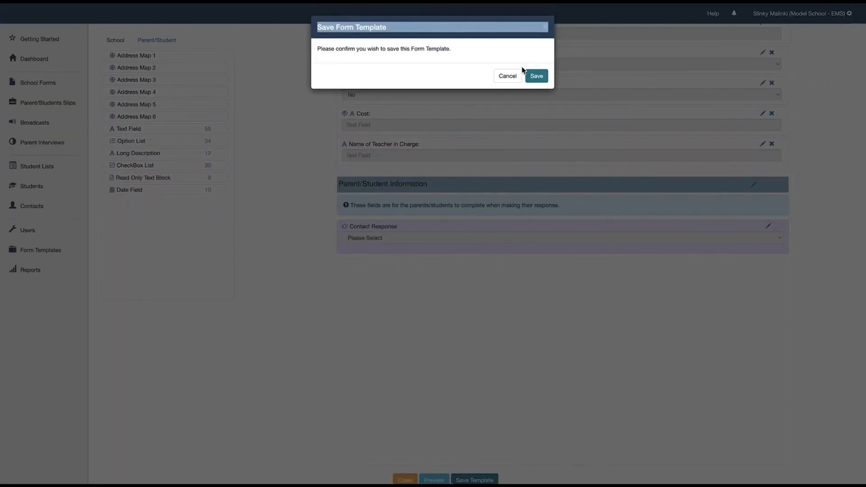
click(537, 76)
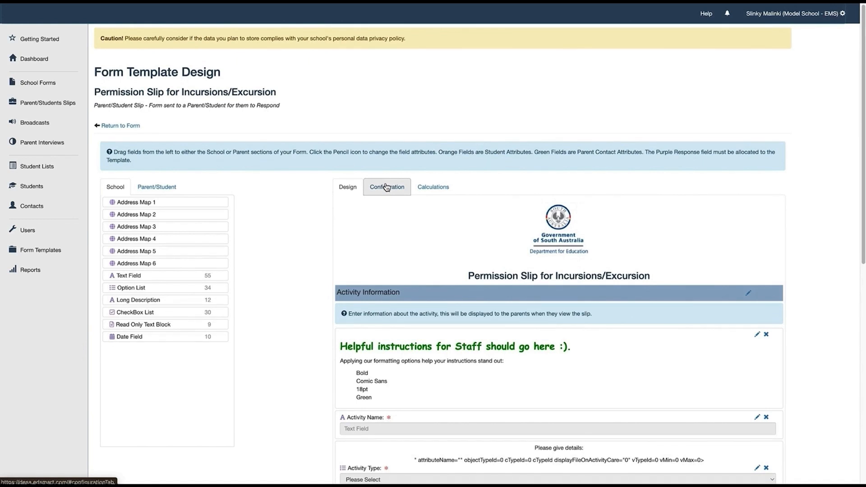
Configure a rule making the Cost field Visible if "Is there an additional cost to families?" is Yes
click(387, 187)
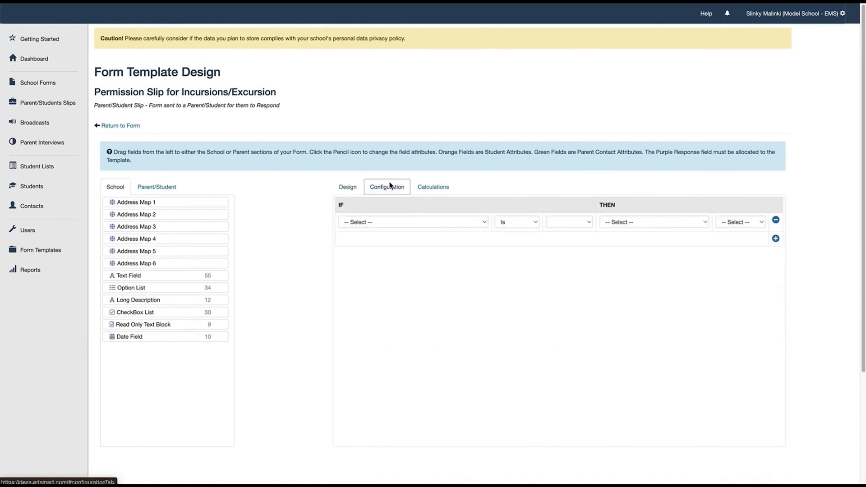
click(484, 222)
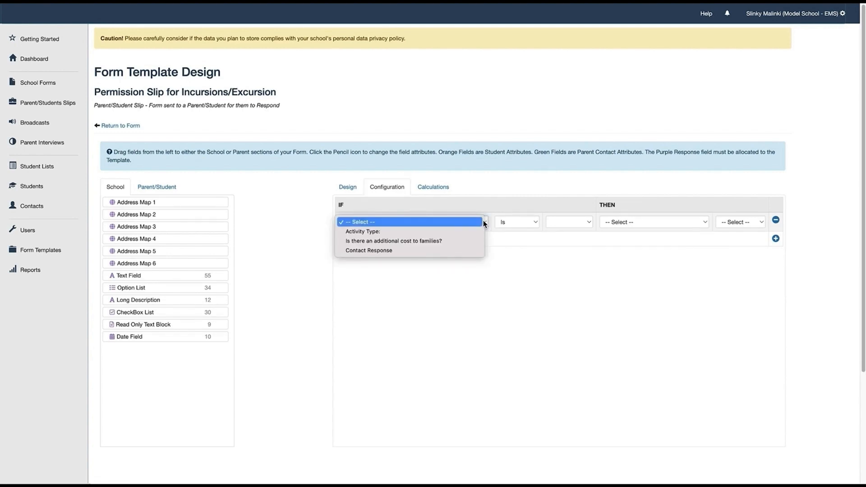
click(473, 240)
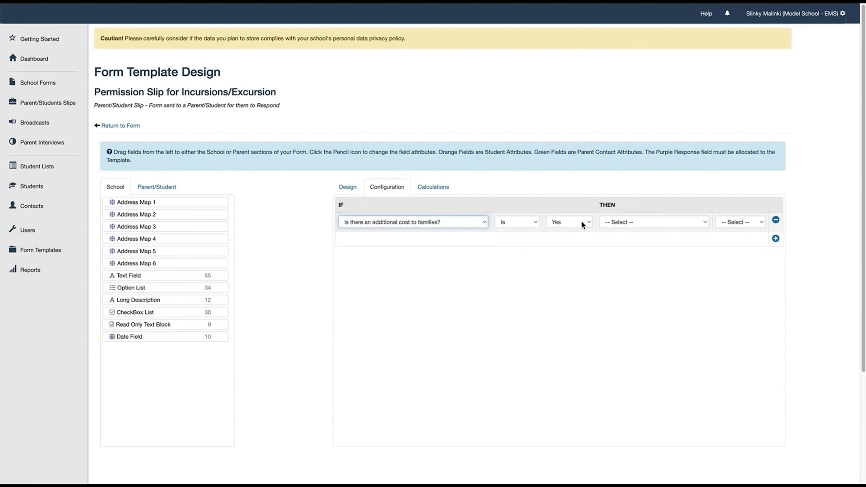
click(699, 223)
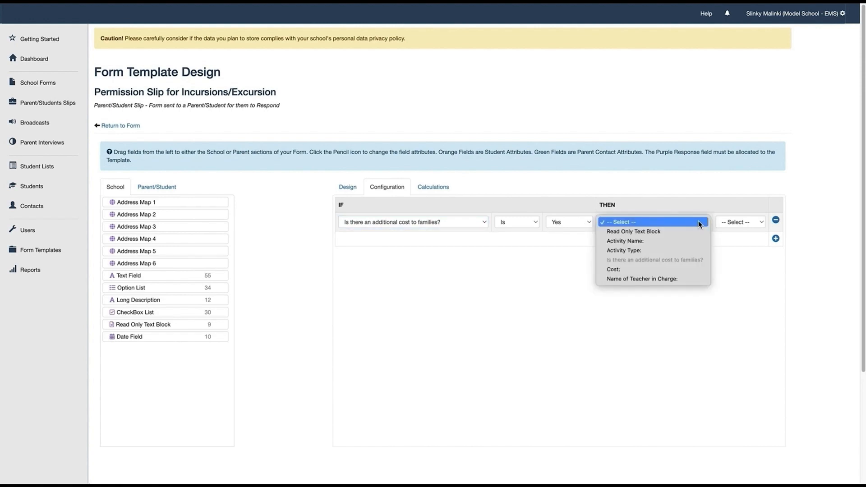
click(694, 268)
click(759, 222)
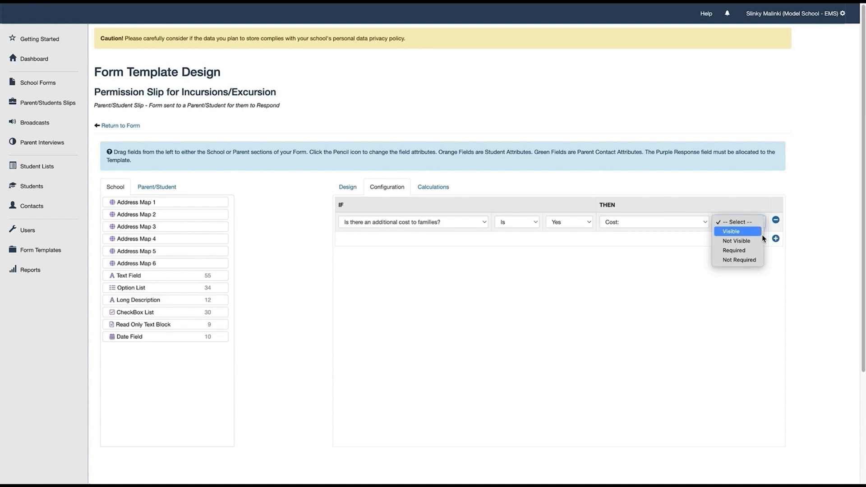
click(763, 232)
Add a second rule making the Cost field Required if "Is there an additional cost to families?" is Yes
click(776, 239)
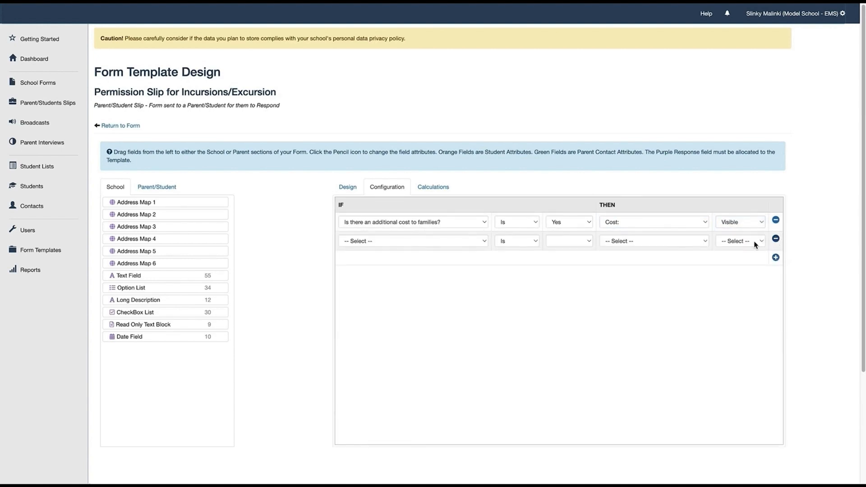
click(482, 245)
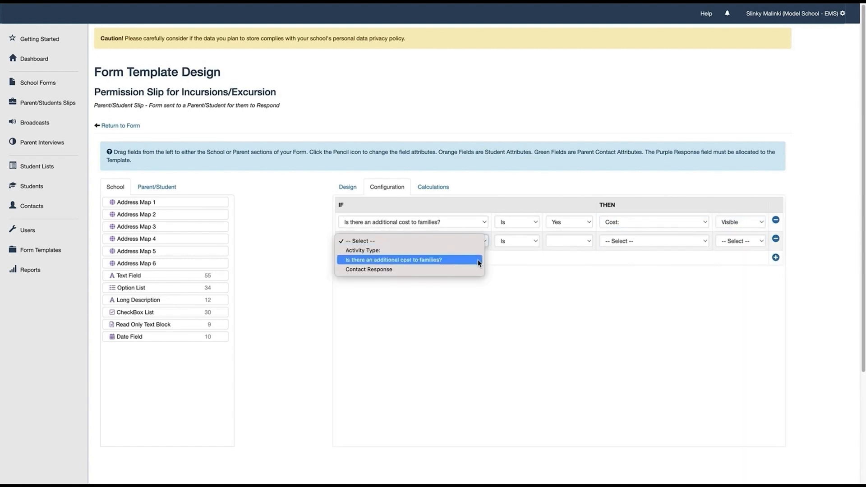
click(477, 259)
click(702, 242)
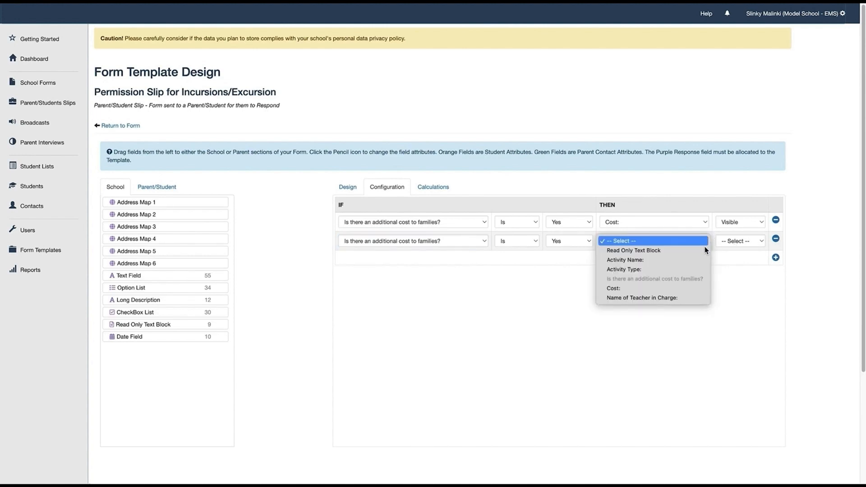
click(707, 289)
click(762, 242)
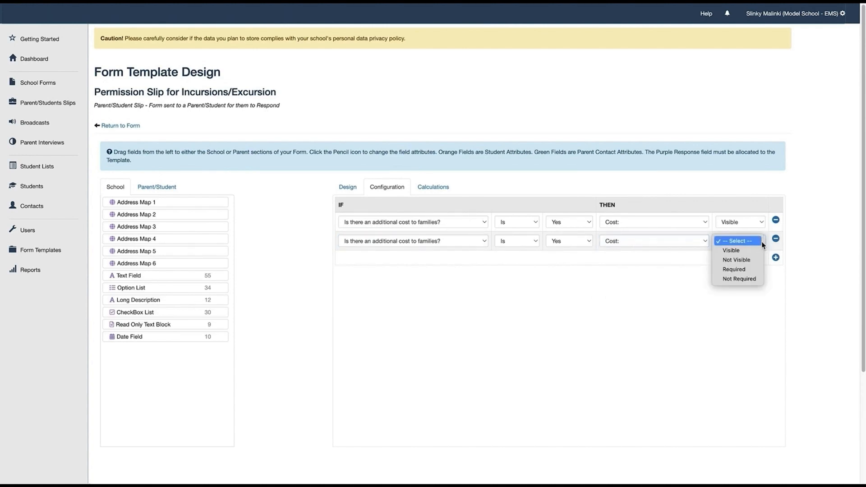
click(754, 270)
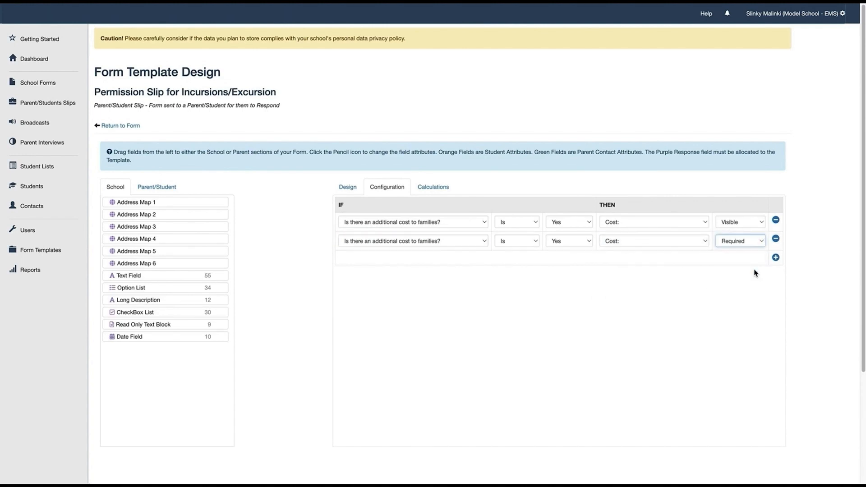
Save the form template with the two Cost field rules and confirm the save
scroll(700, 310, down, 5)
click(480, 480)
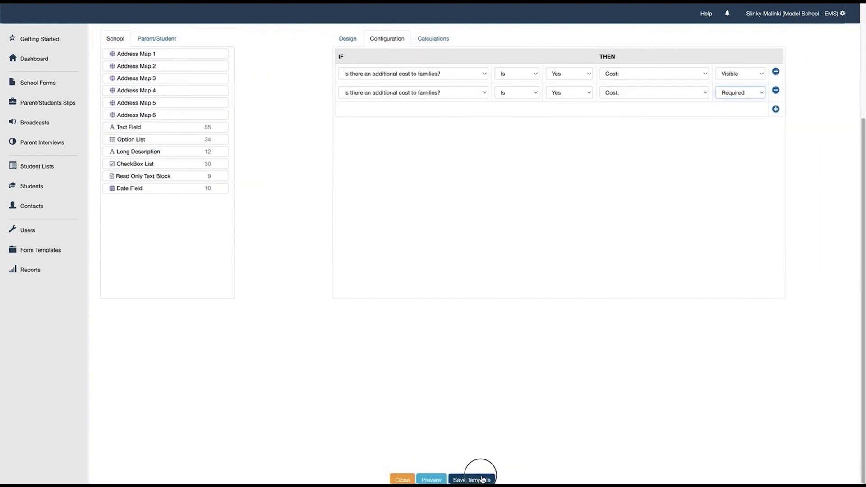
click(536, 76)
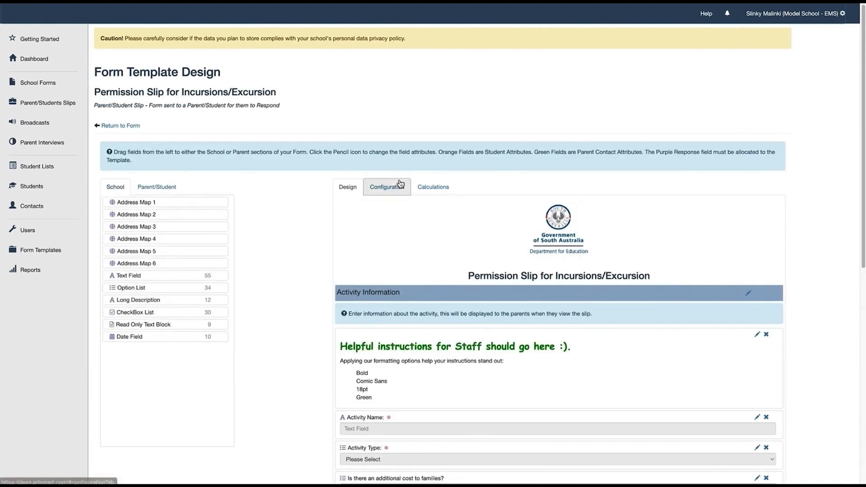
Set the parent responses of the Contact Response field to "Permission given/Not given" and update the field
scroll(423, 214, down, 1)
scroll(423, 214, down, 3)
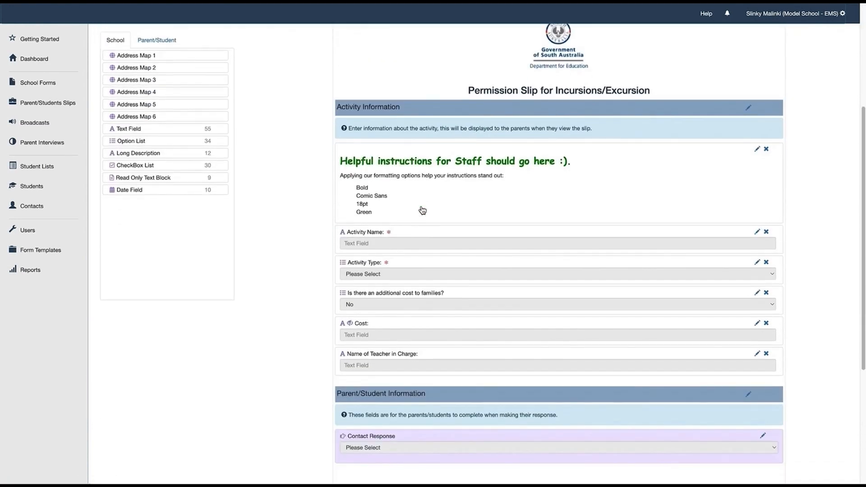
scroll(425, 210, down, 4)
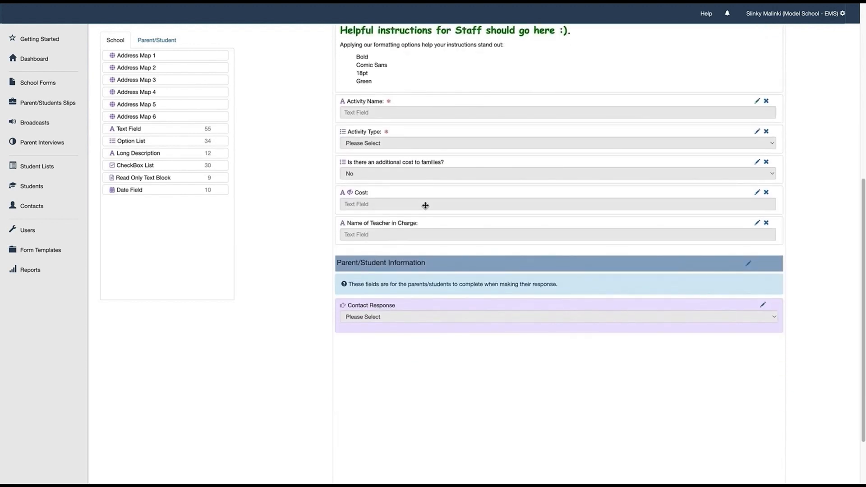
scroll(426, 204, down, 1)
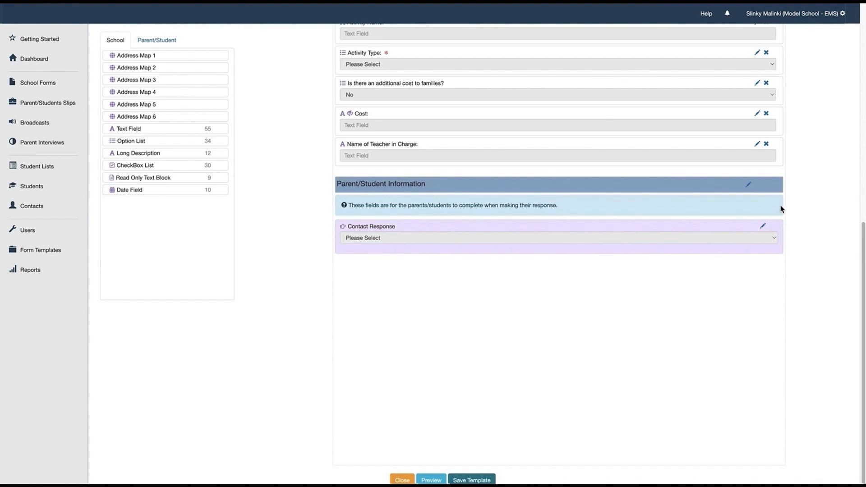
click(764, 227)
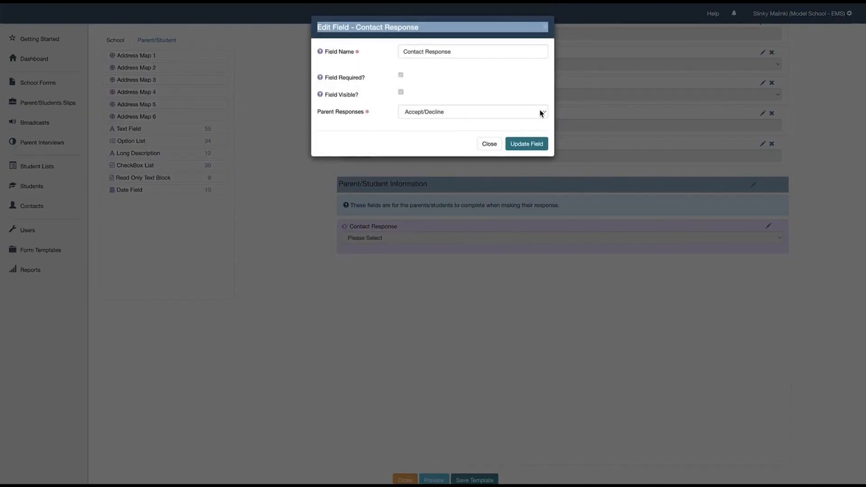
click(541, 113)
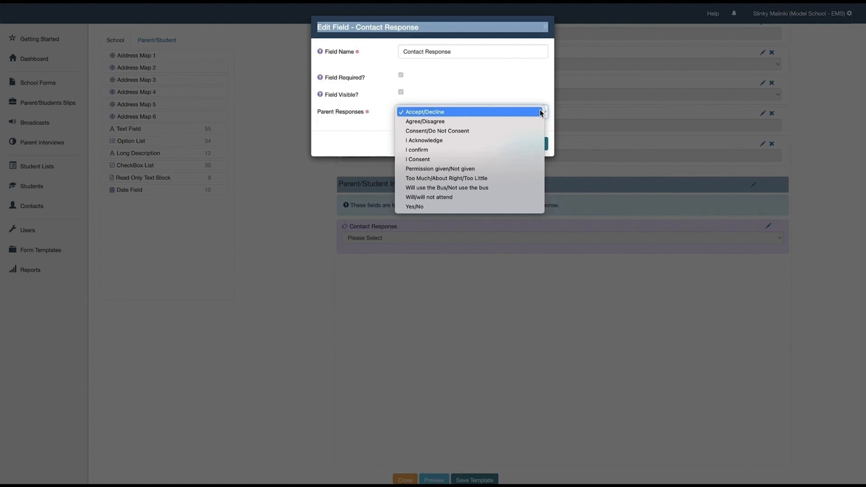
click(525, 169)
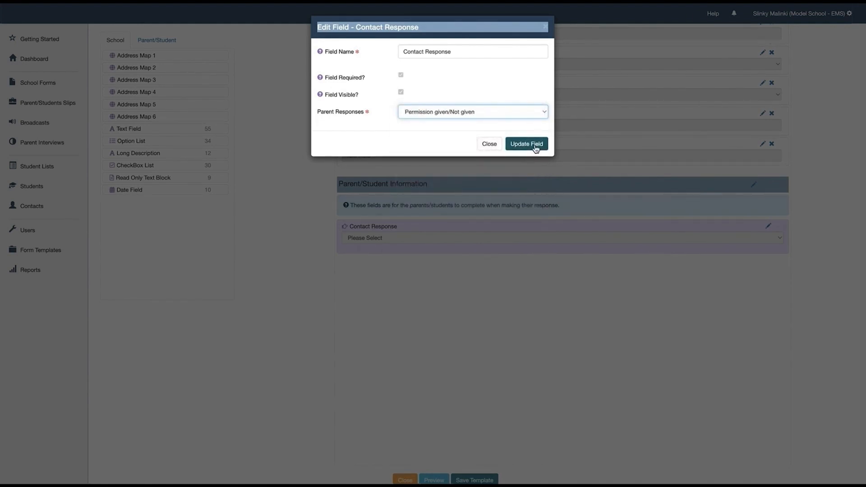
click(526, 144)
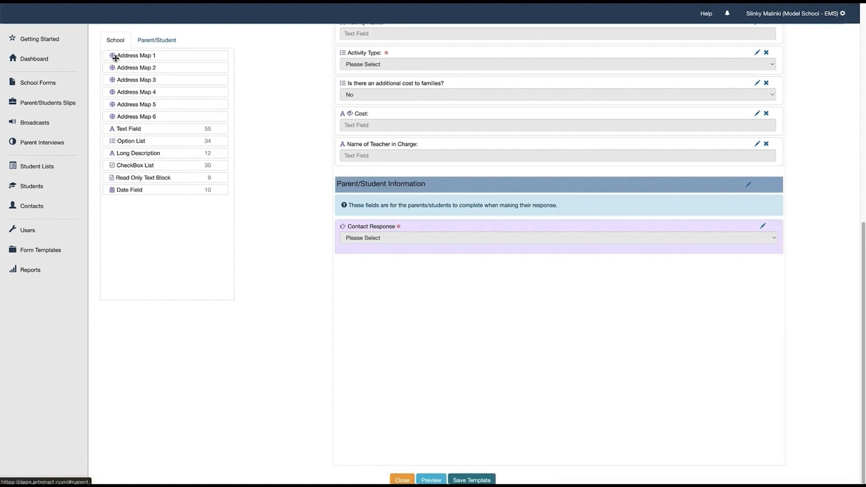
Add a parent/student Text Field above Contact Response and name it "Contact details if different on the day:"
mouse_move(143, 129)
mouse_down()
mouse_move(309, 184)
mouse_move(452, 271)
mouse_move(128, 124)
mouse_move(136, 128)
mouse_up()
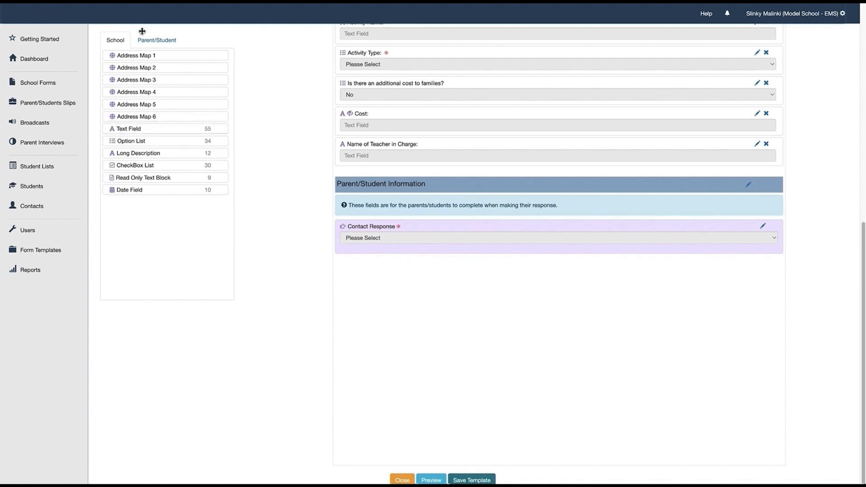
click(165, 41)
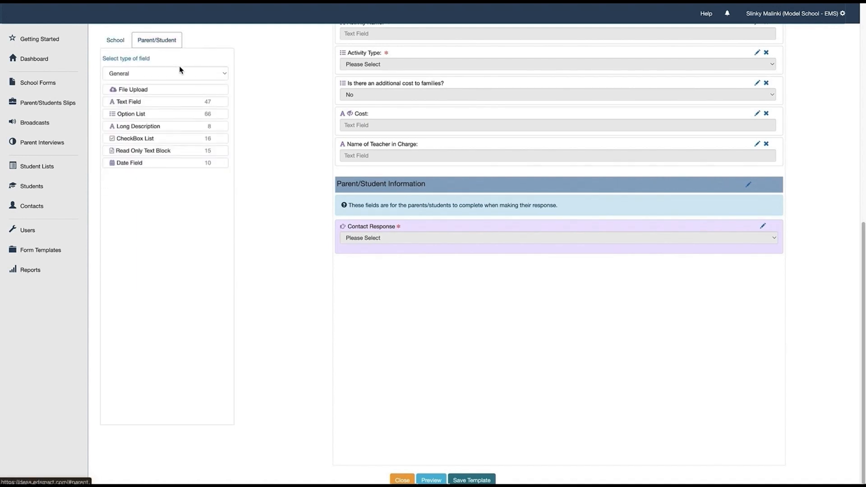
drag(141, 103, 413, 234)
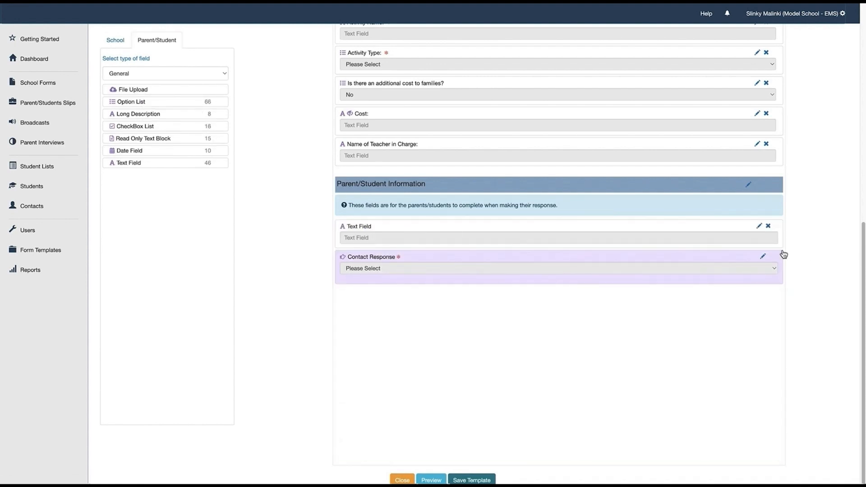
click(759, 225)
drag(456, 52, 401, 52)
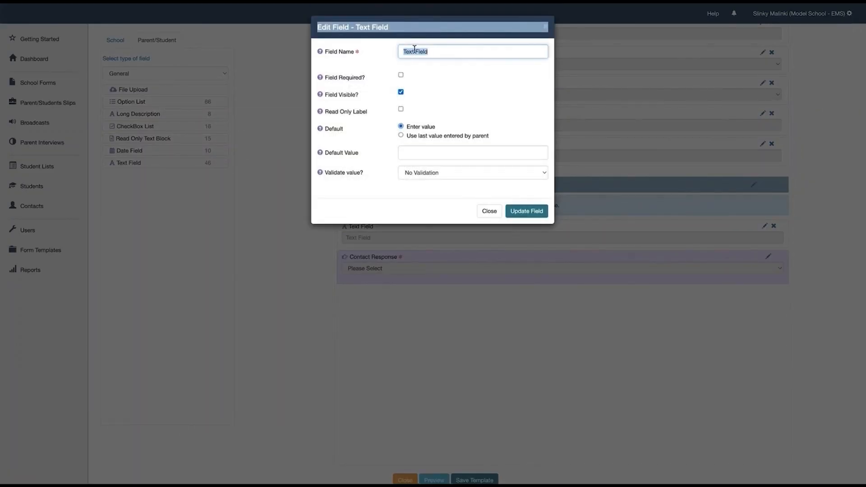
key(BackSpace)
text(Contact details if different on the day:)
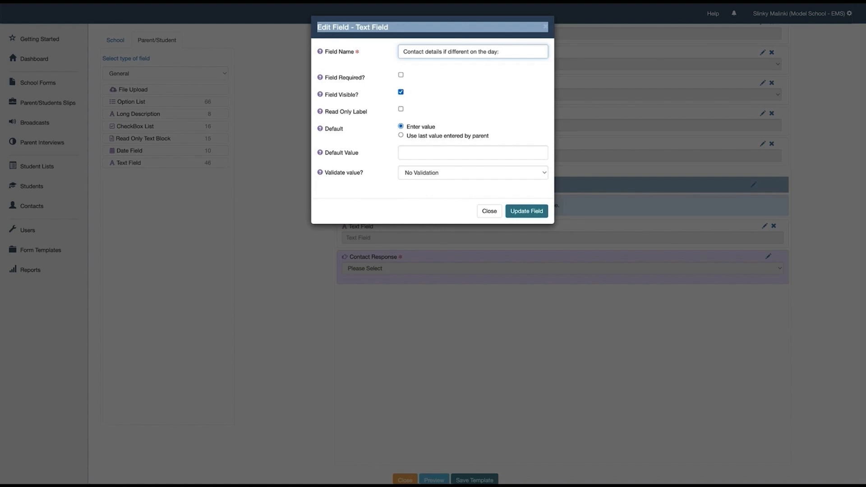
click(533, 215)
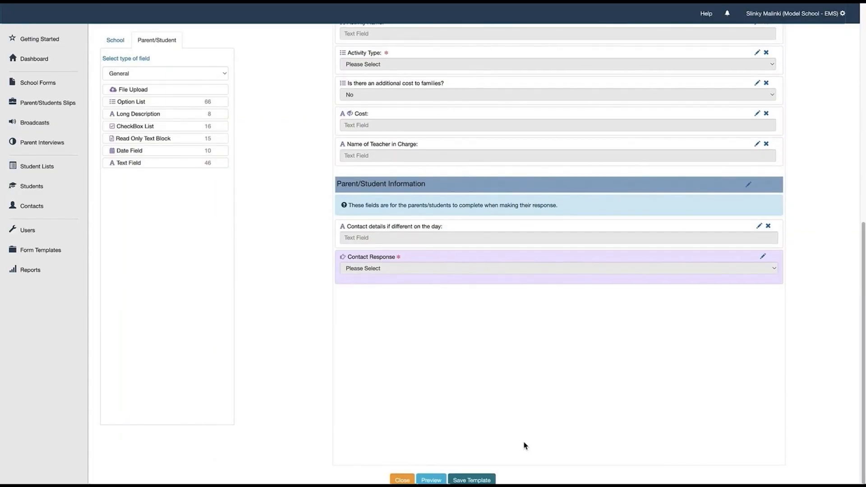
Save the updated form template, confirm the save, and return to the template's details
click(489, 481)
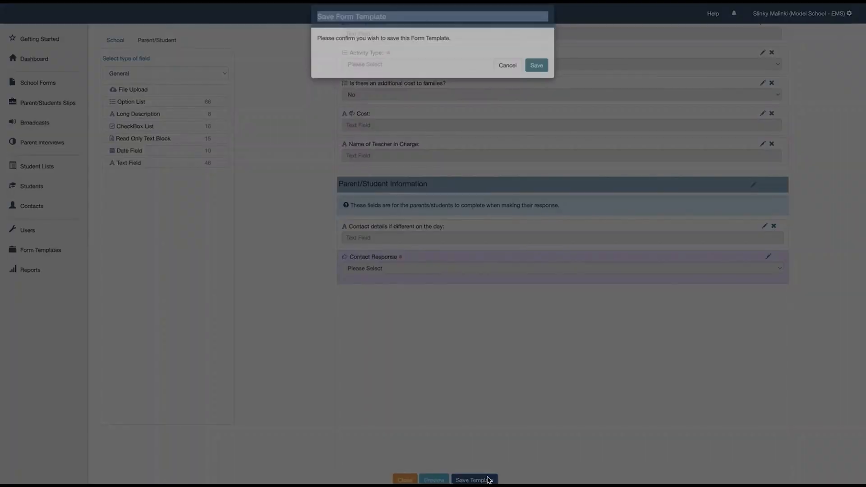
click(537, 74)
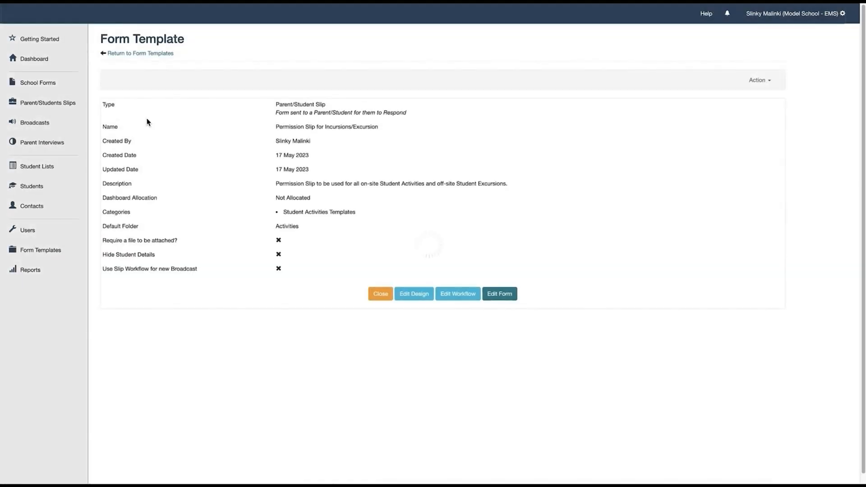
click(120, 126)
Add an Approve step after Create in the template's workflow, limited to the DD Principal group
click(457, 294)
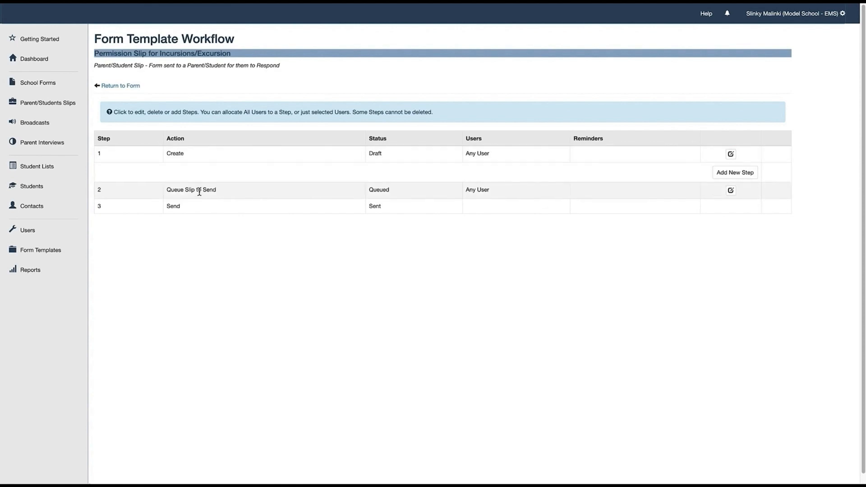
click(738, 170)
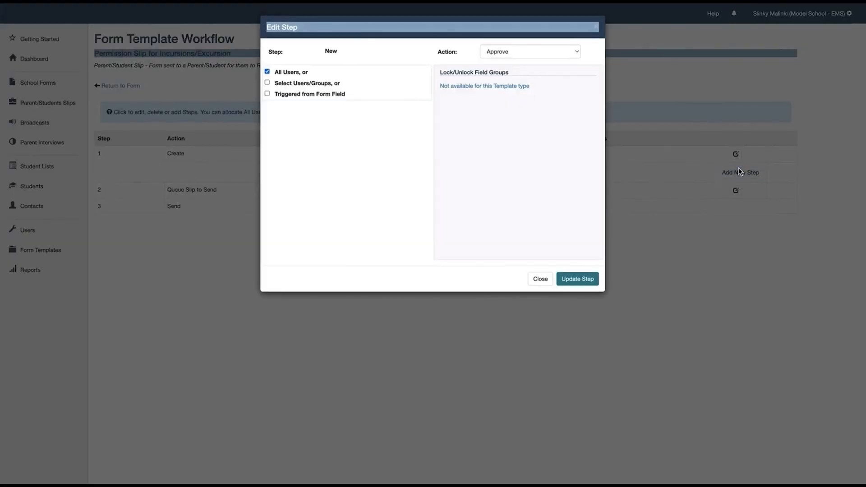
click(267, 83)
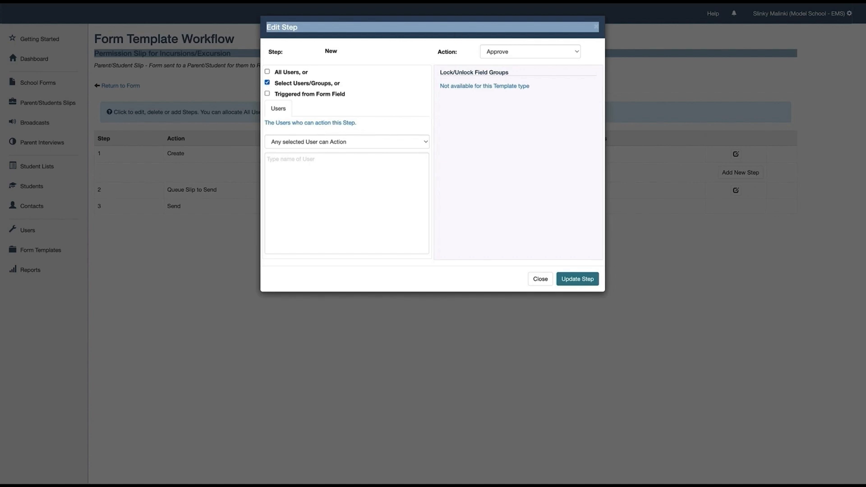
click(289, 169)
text(princ)
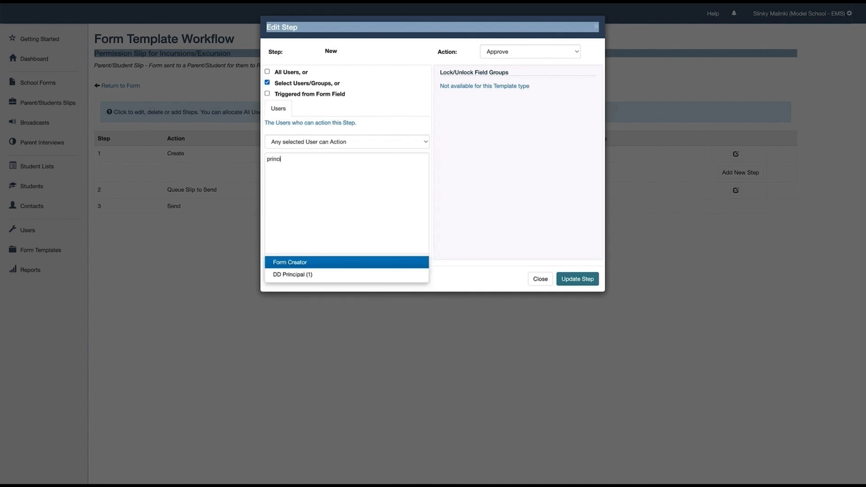
click(317, 275)
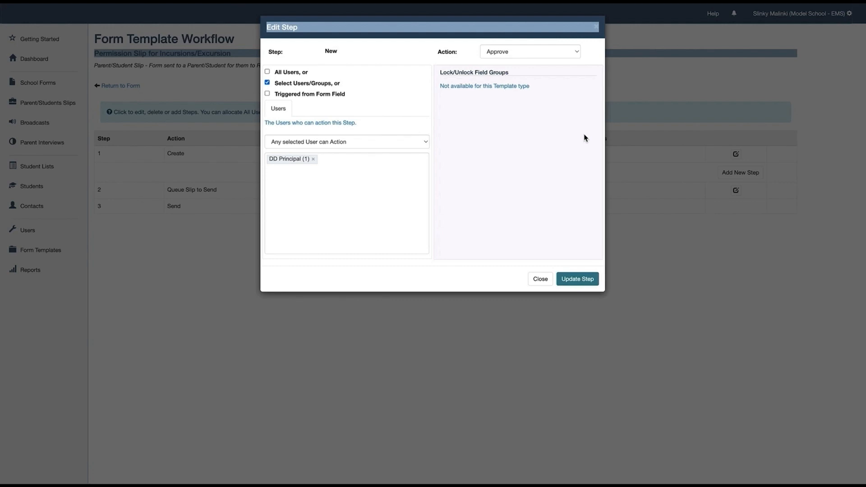
click(574, 280)
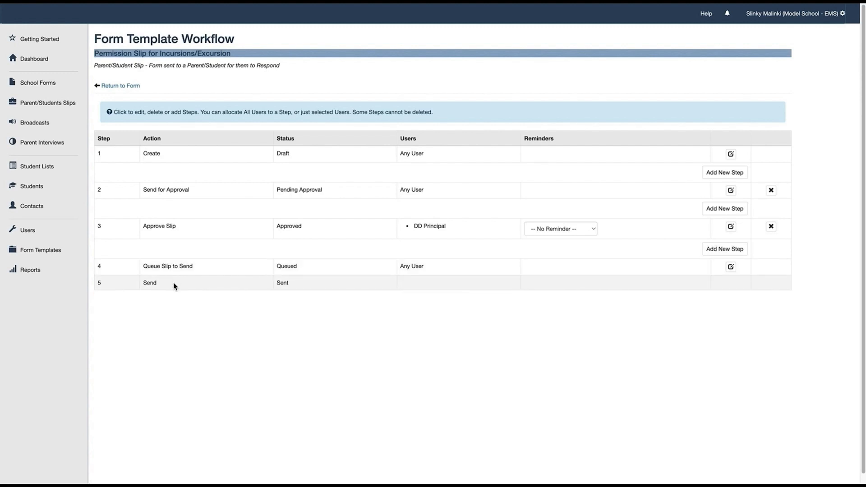
Set the Approve Slip step's reminder to "After 2 days" and return to the form template
click(594, 229)
click(589, 248)
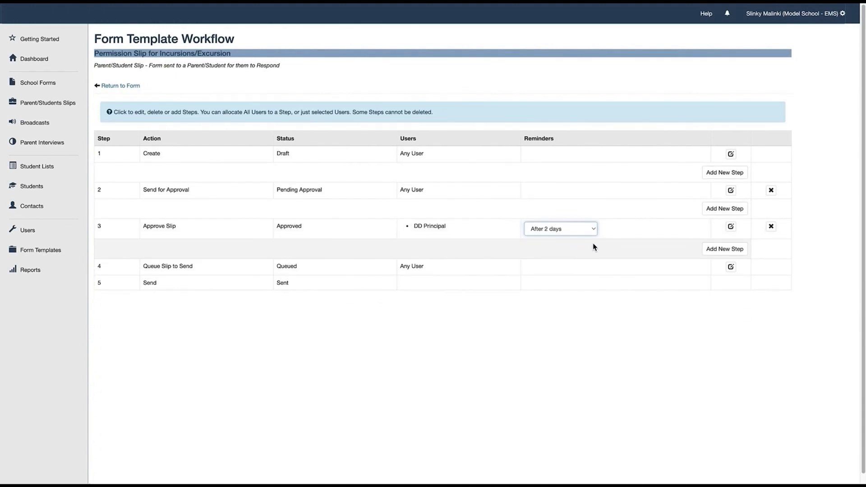
scroll(595, 291, down, 1)
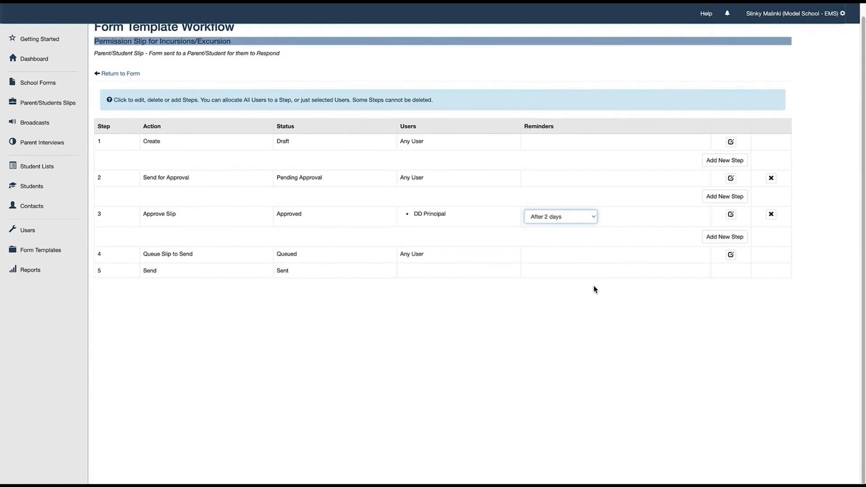
click(130, 74)
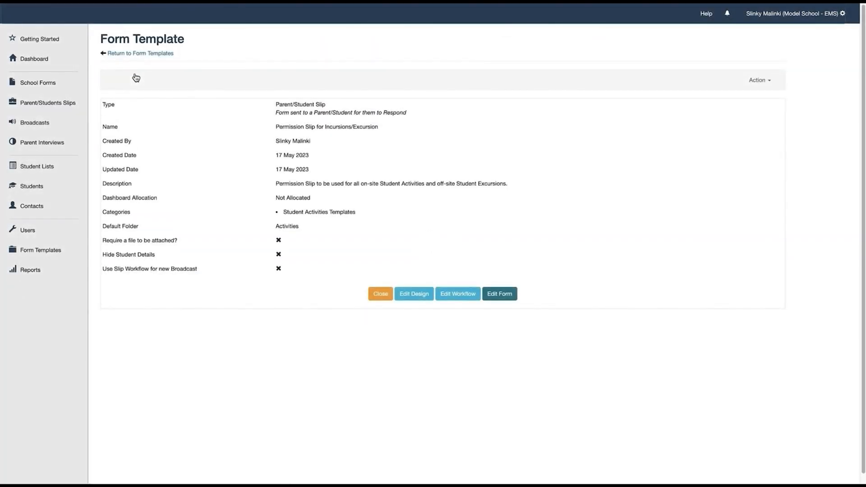
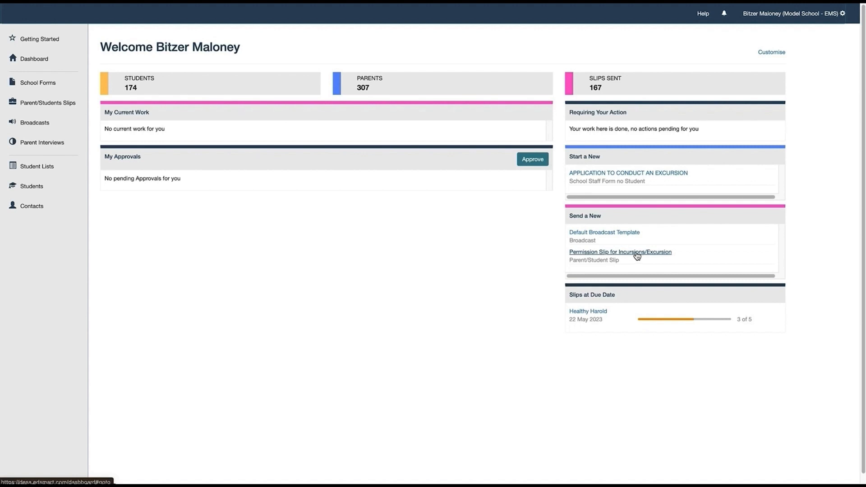
Start a new Permission Slip for Incursions/Excursion titled "Healthy Harold Leadership Course" and select the Student Leadership list
click(637, 254)
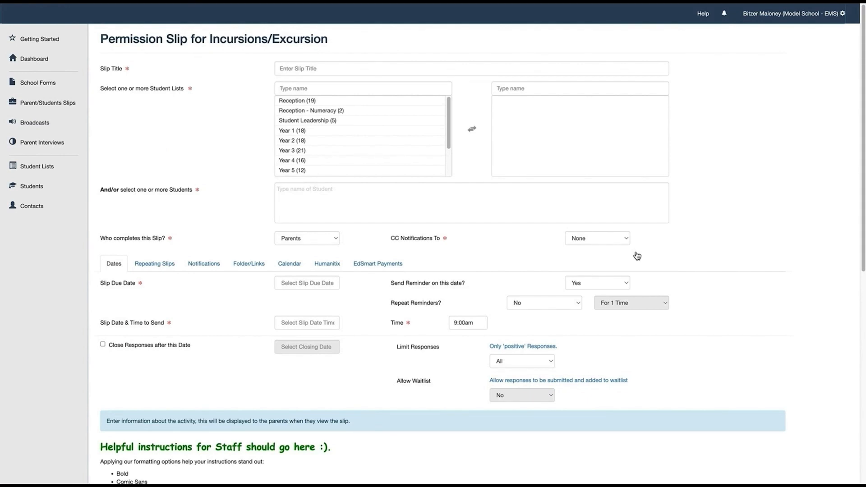
click(304, 68)
text(H)
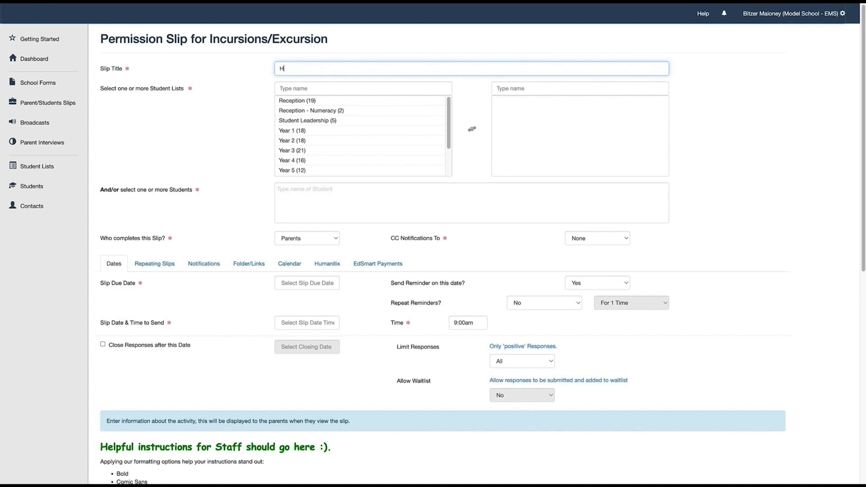
text(ealthy Harold Leadership Course)
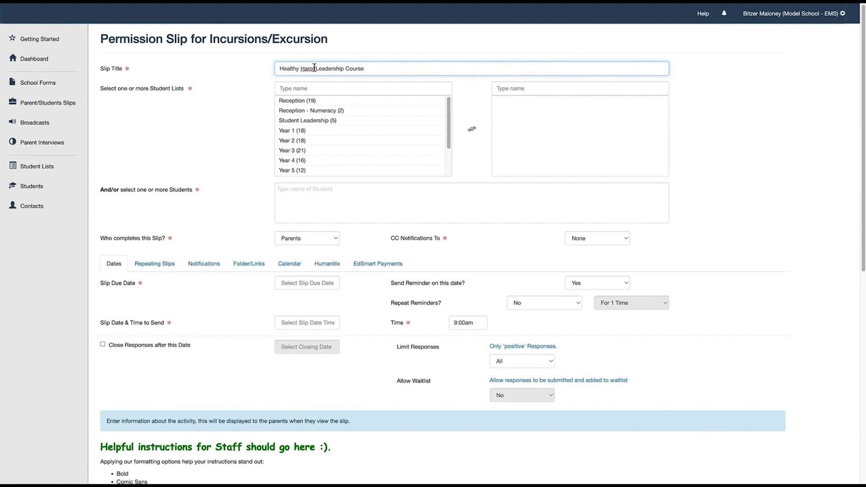
click(314, 69)
text(d)
click(315, 121)
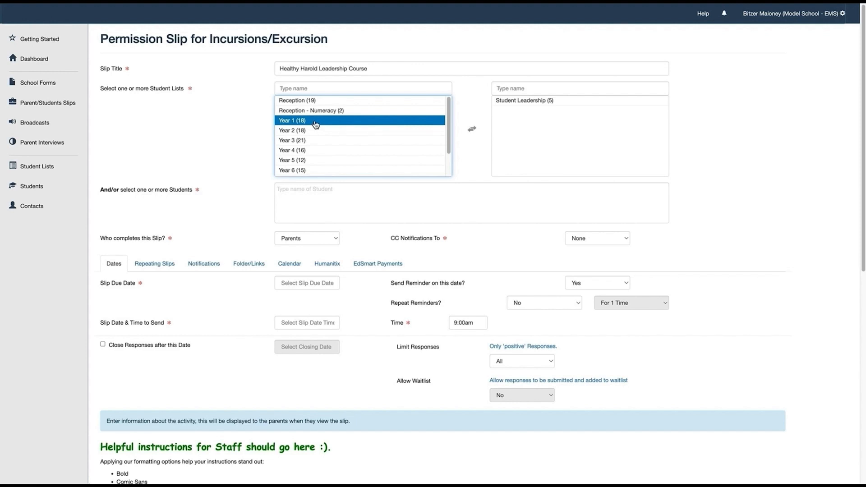
Set the slip's due date to Thu, 1 Jun, 2023
scroll(396, 184, down, 2)
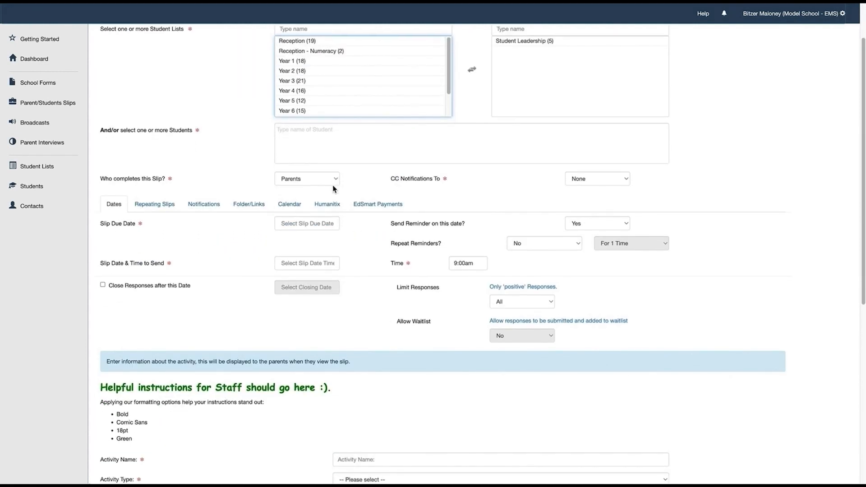
click(287, 224)
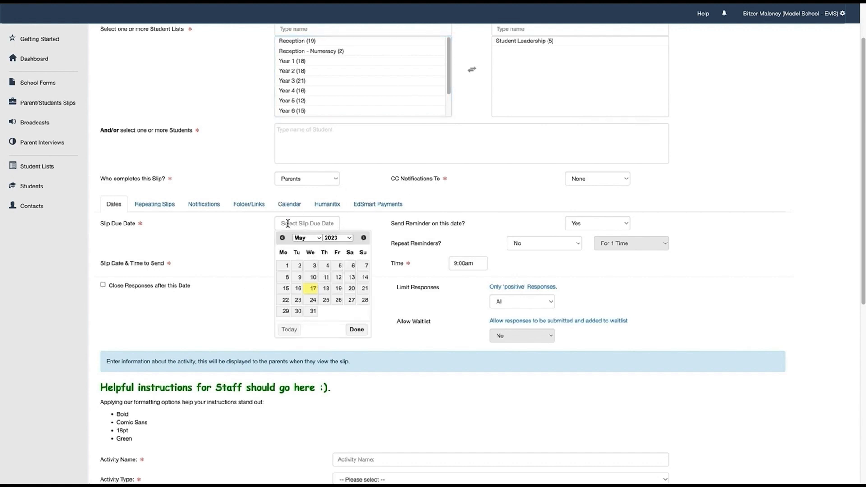
click(320, 238)
click(342, 249)
click(327, 266)
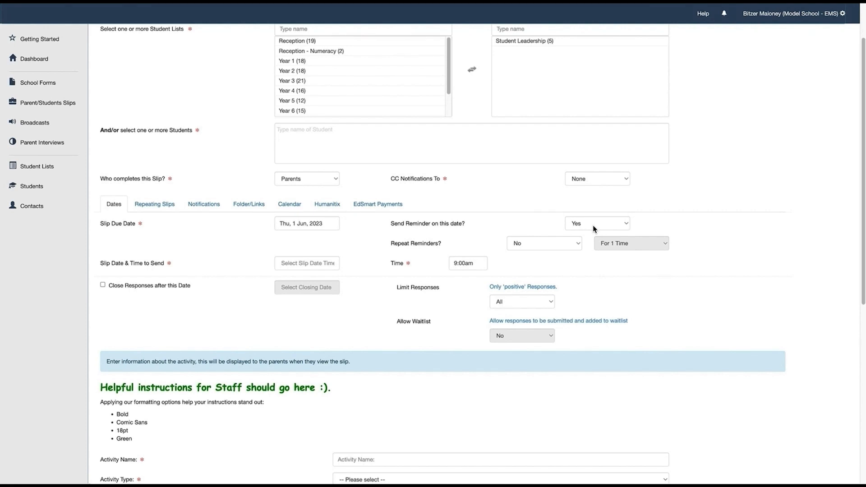
Try repeating the reminders Every 1 Hour, look through the repeat count options, and set repeat reminders back to No
click(574, 246)
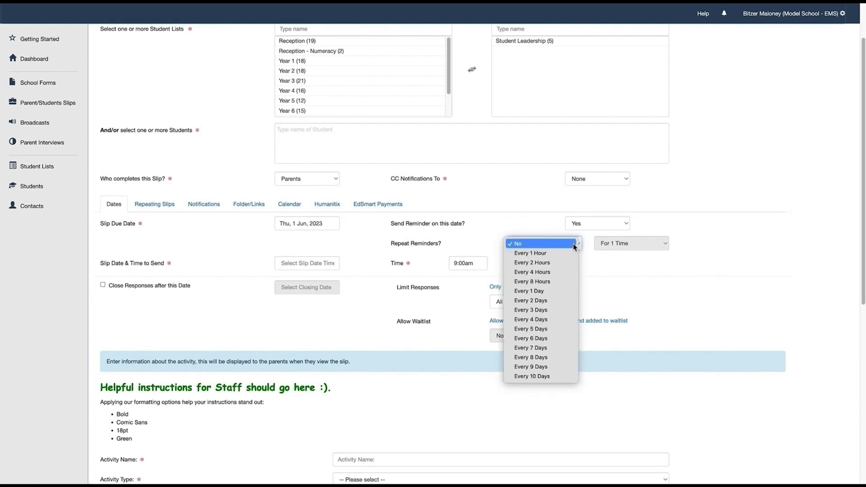
click(573, 244)
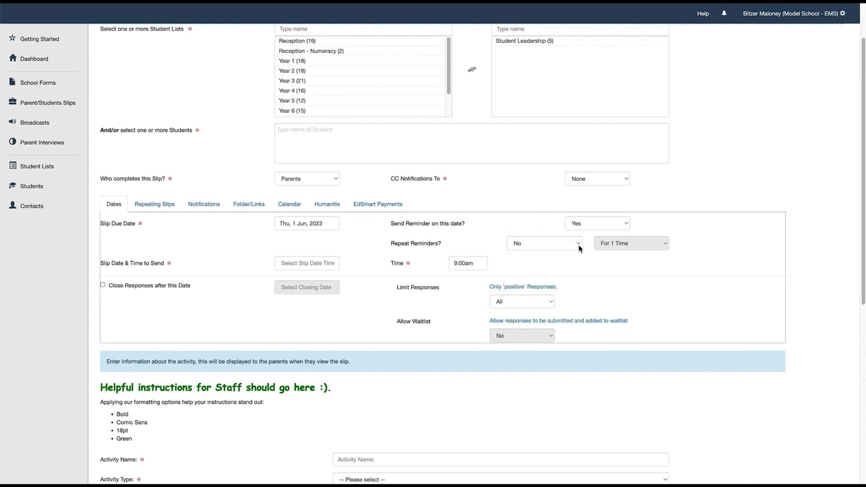
click(579, 246)
key(Return)
click(663, 245)
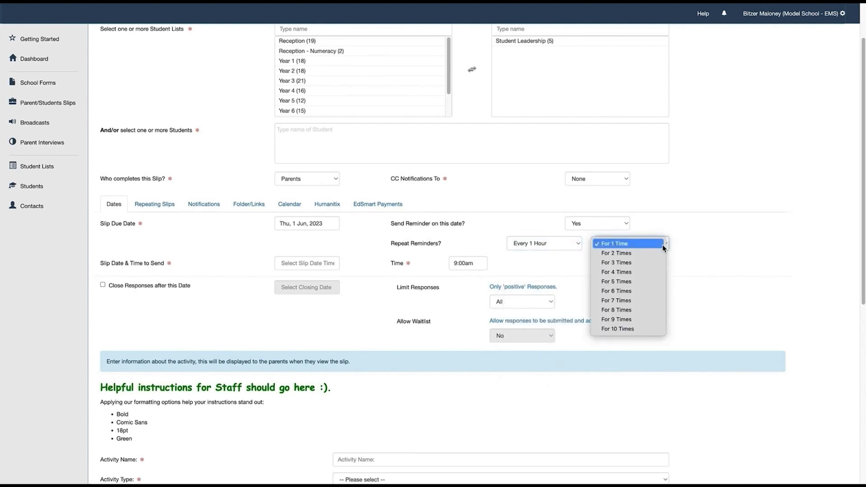
click(580, 245)
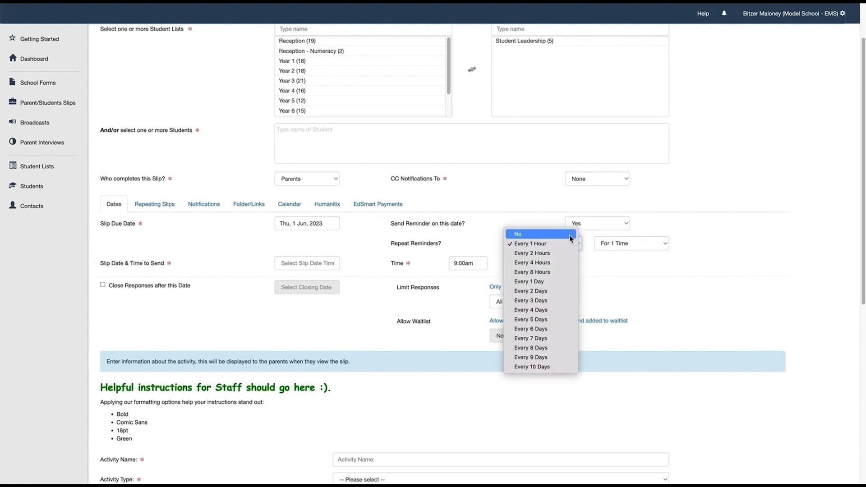
click(569, 235)
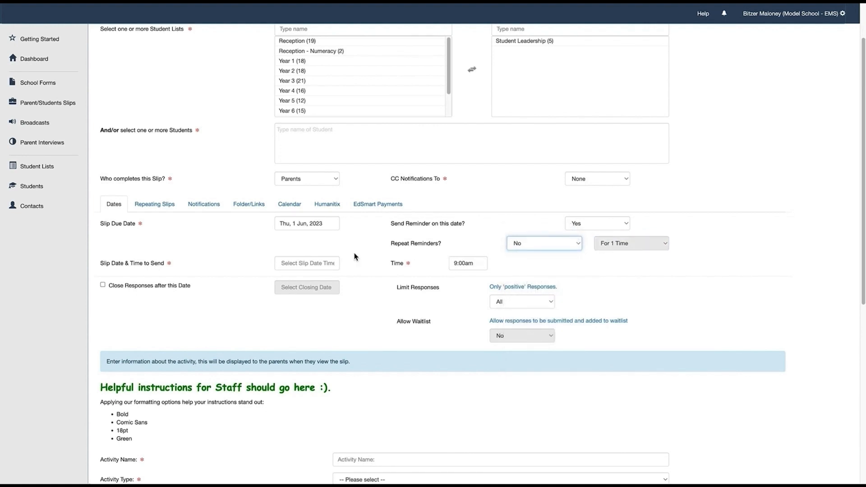
Set the slip's send date, trying Sat, 20 May, 2023 before settling on Wed, 17 May, 2023
click(308, 264)
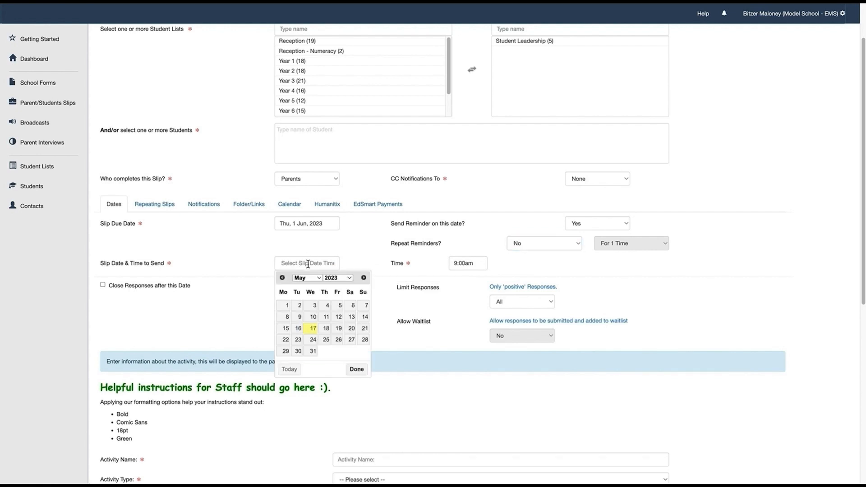
click(313, 328)
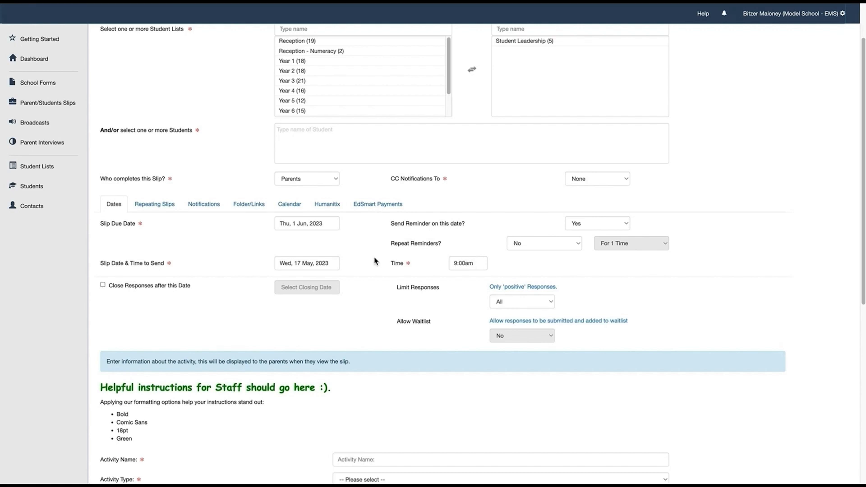
click(328, 264)
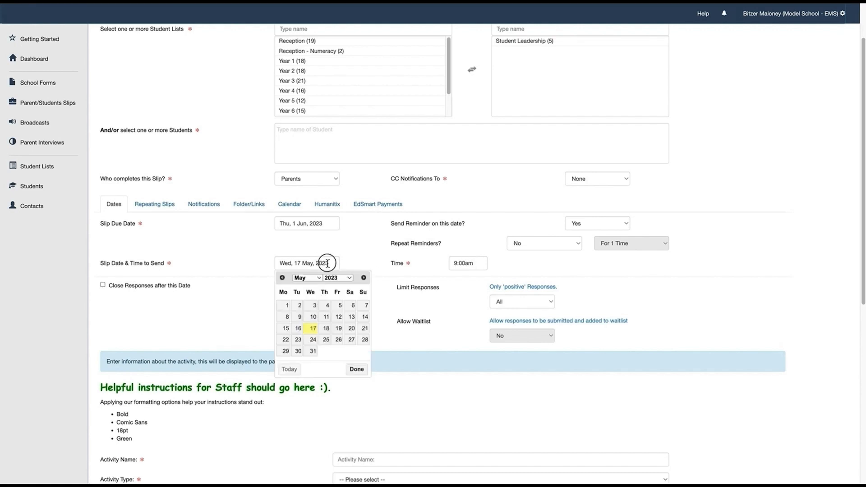
click(352, 328)
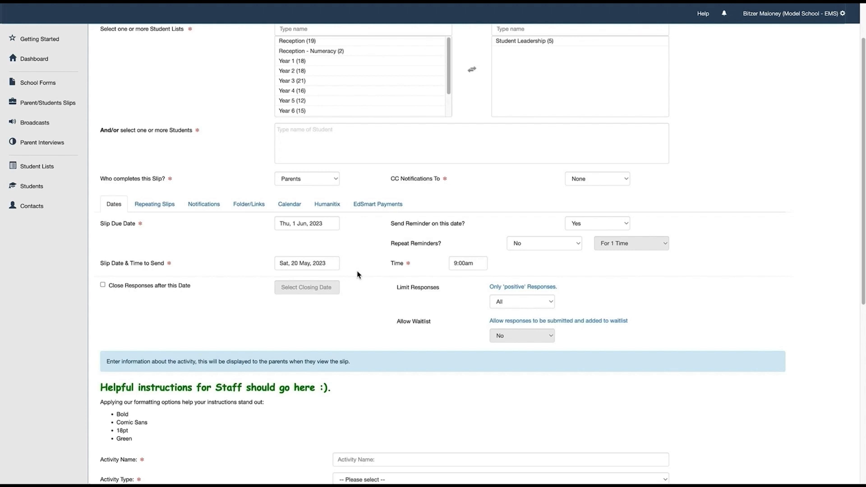
click(308, 265)
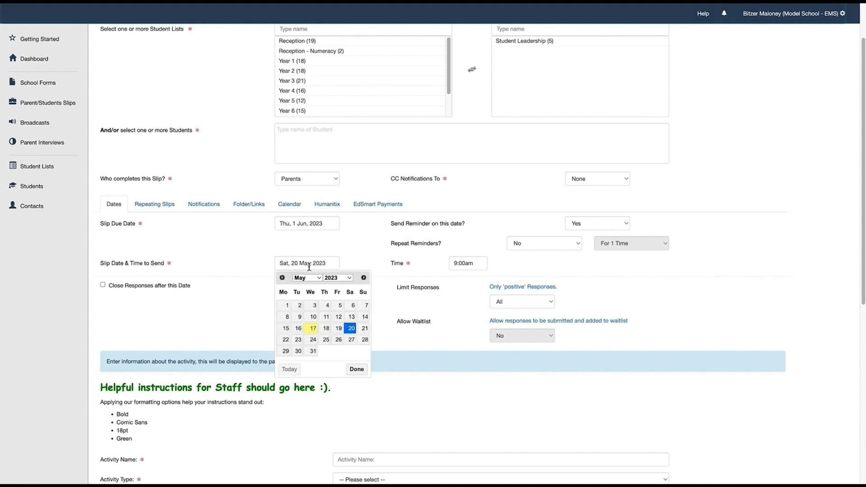
click(312, 329)
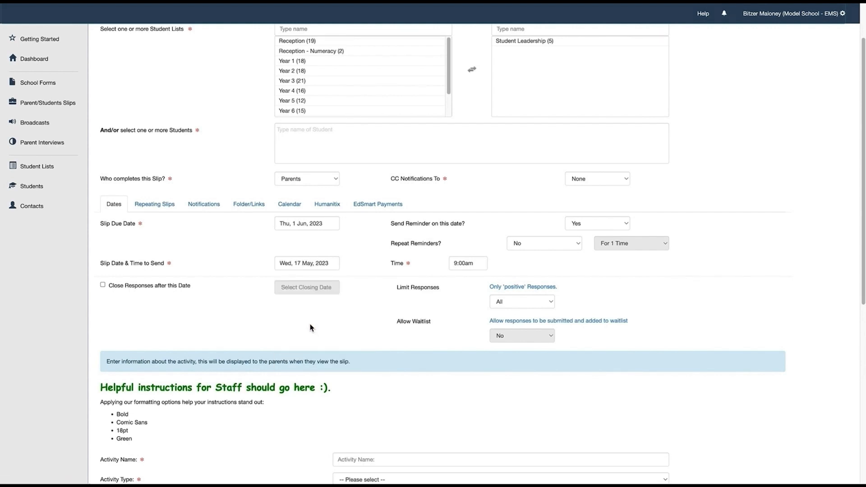
Try enabling the closing date for responses, check the closing date's explanation, and disable the option again
scroll(311, 329, down, 1)
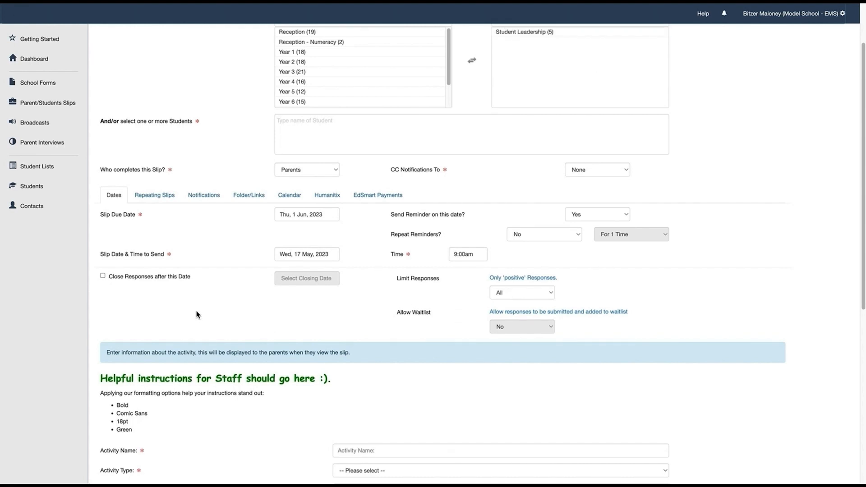
click(103, 276)
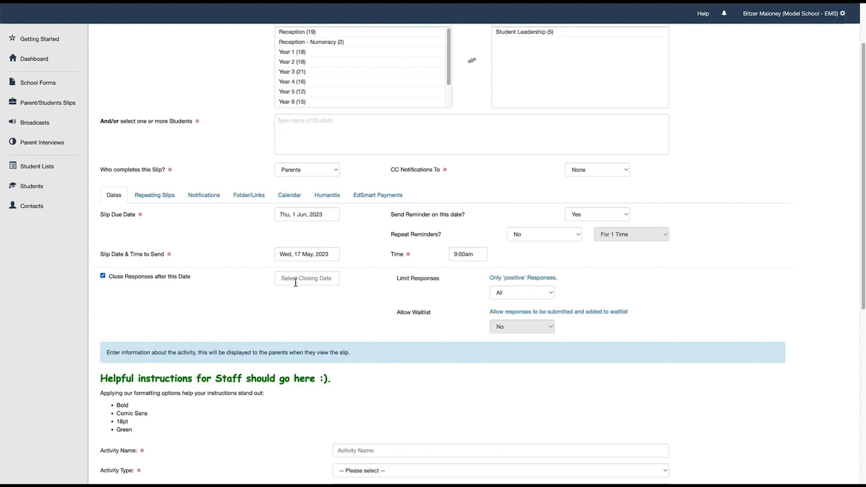
mouse_move(298, 279)
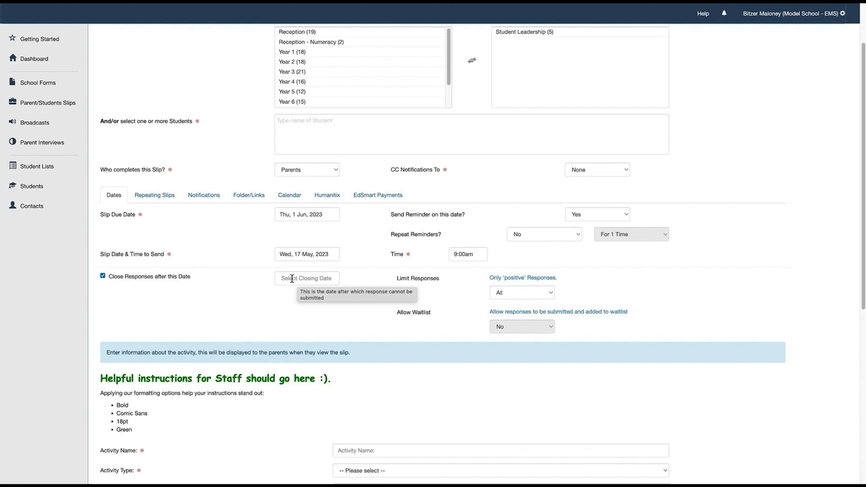
click(103, 276)
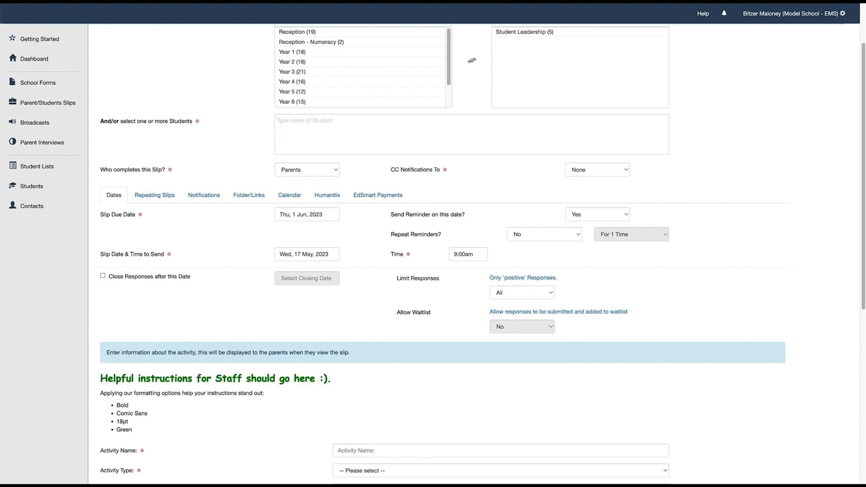
Search the Help Centre for "sent slip" and open the article on what to do when a slip has been sent
click(728, 16)
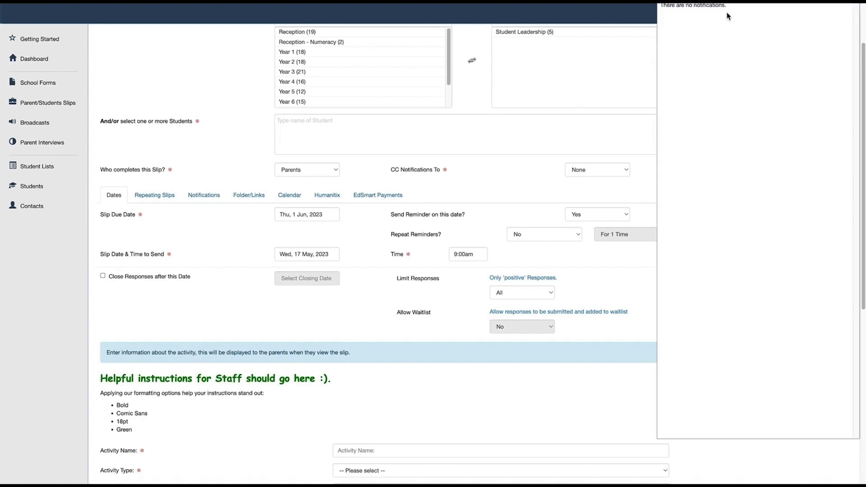
scroll(660, 45, up, 2)
click(702, 14)
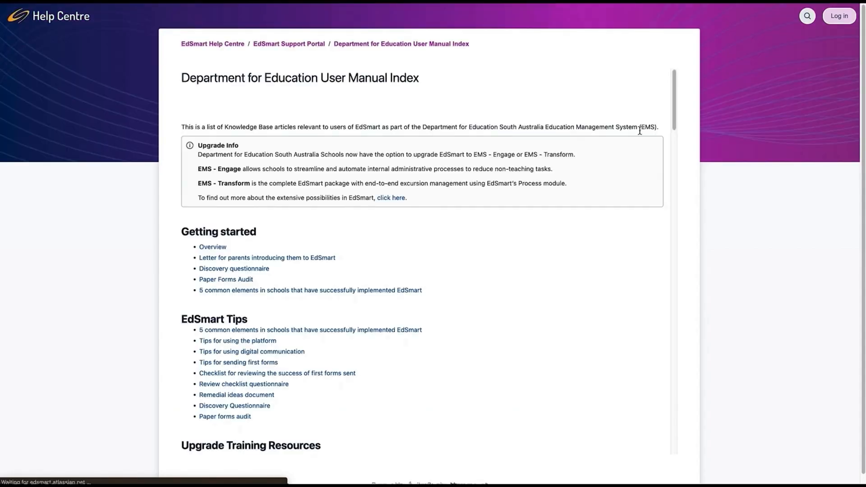
click(807, 16)
text(sent slip)
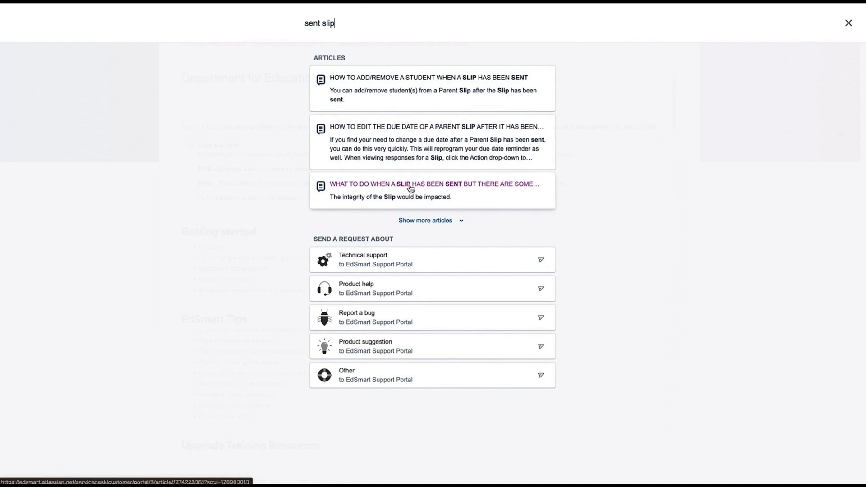
click(411, 189)
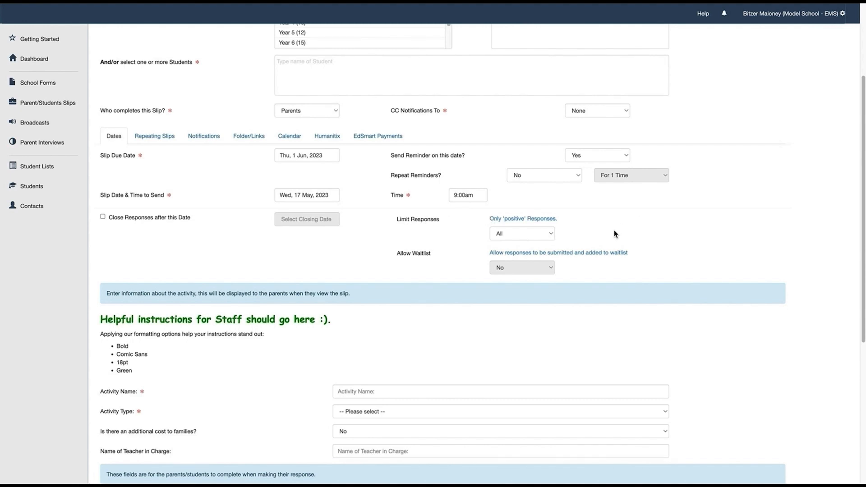
Try limiting positive responses to the first 10 with a waitlist allowed, and return the response limit to All
click(548, 234)
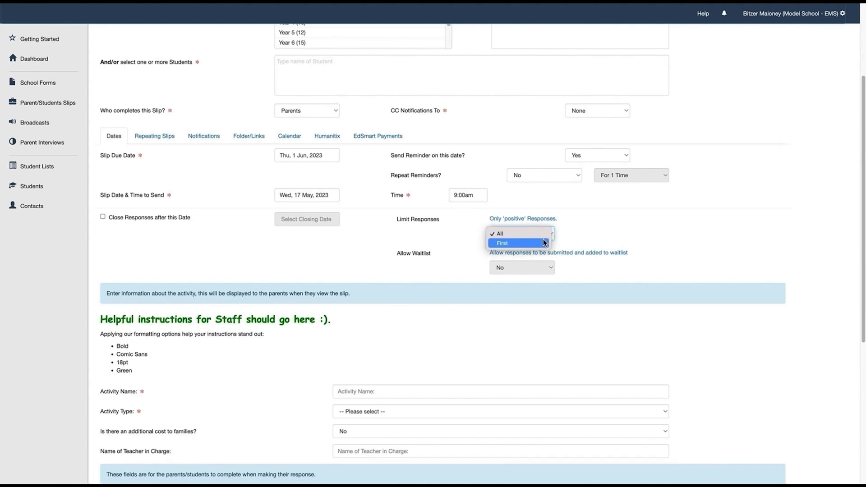
click(545, 243)
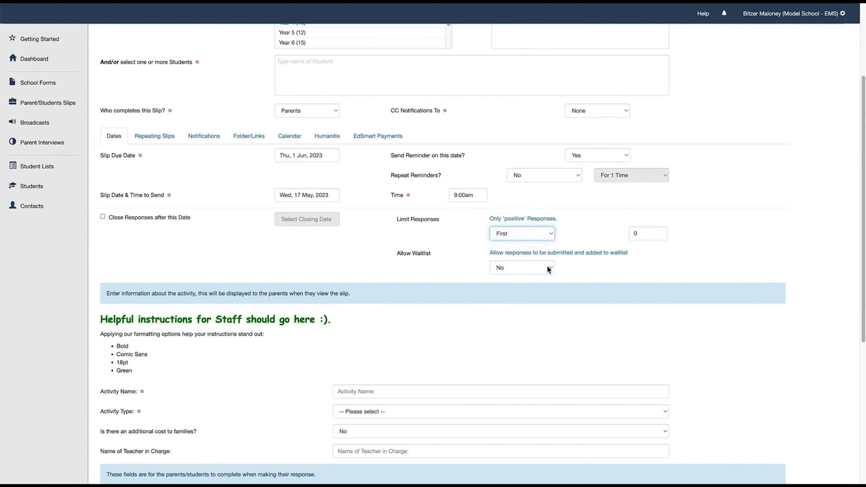
click(634, 234)
text(1)
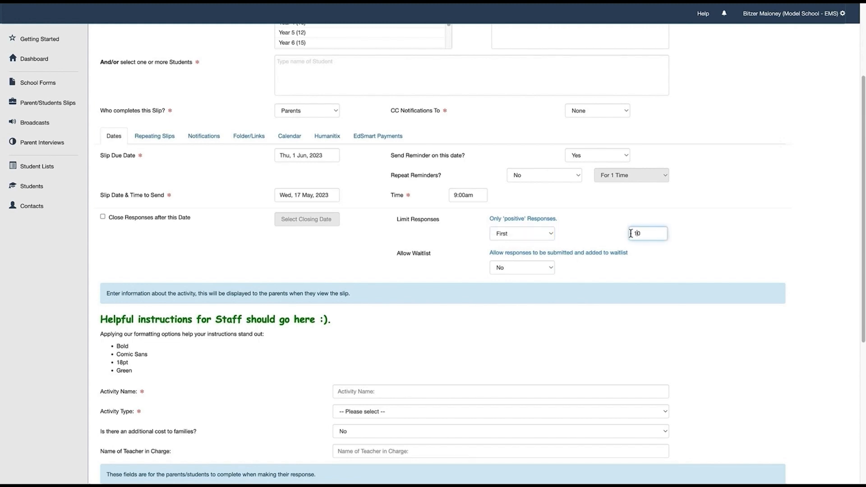
click(549, 268)
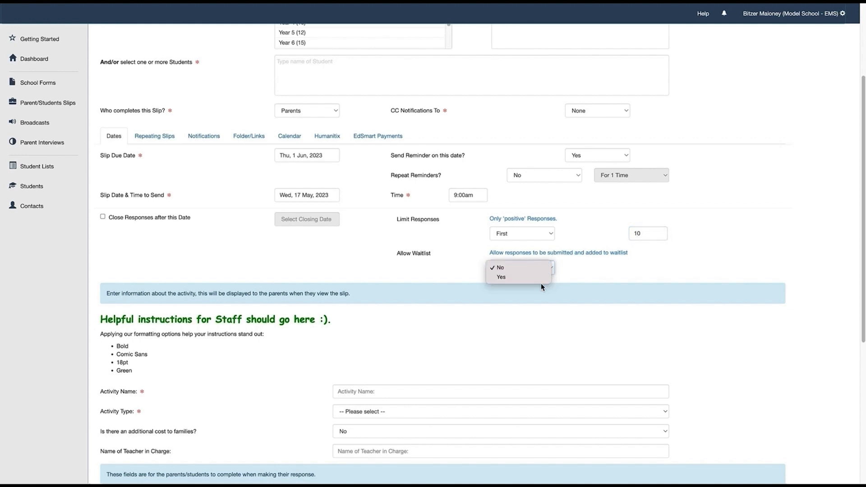
click(542, 277)
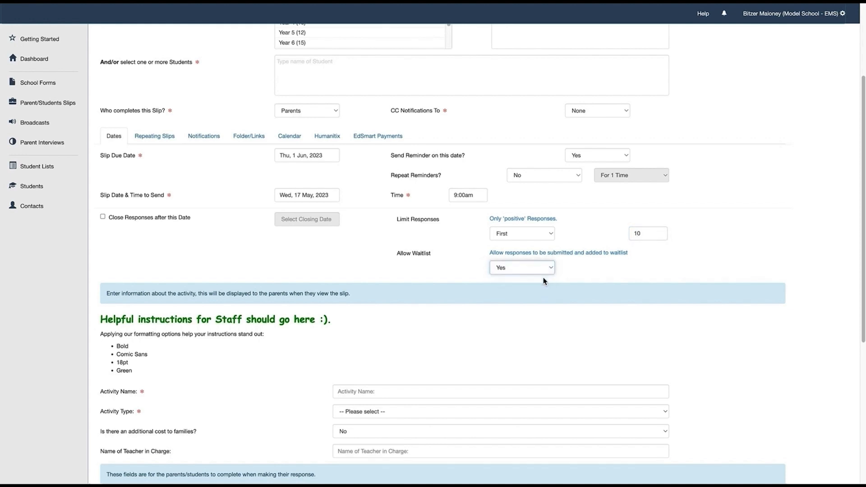
click(549, 234)
click(543, 226)
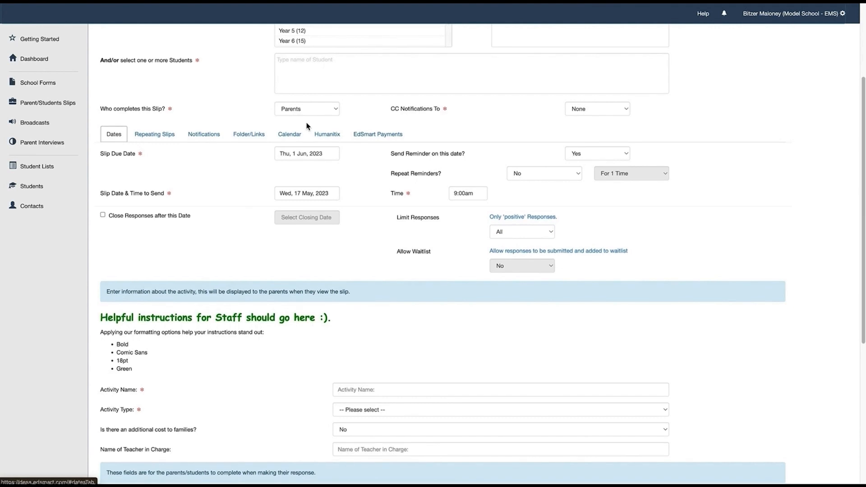
Set the start of the slip's calendar entry to Sun, 18 Jun, 2023 at 9:00am
click(291, 136)
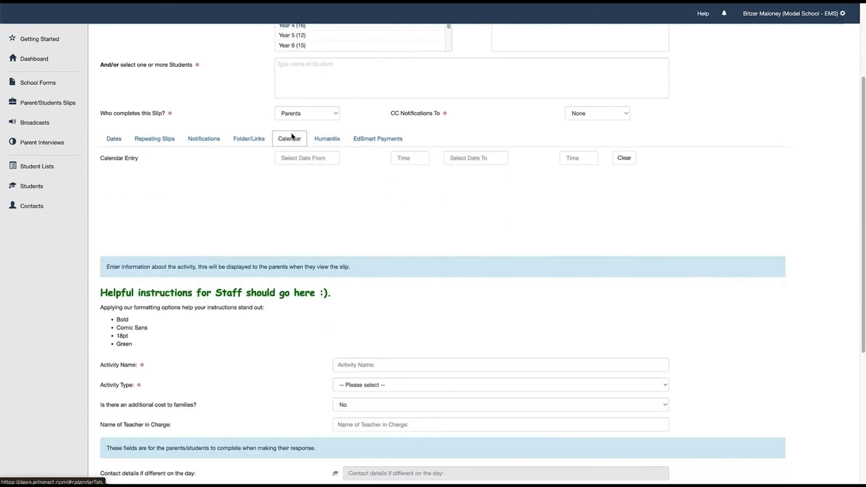
click(296, 159)
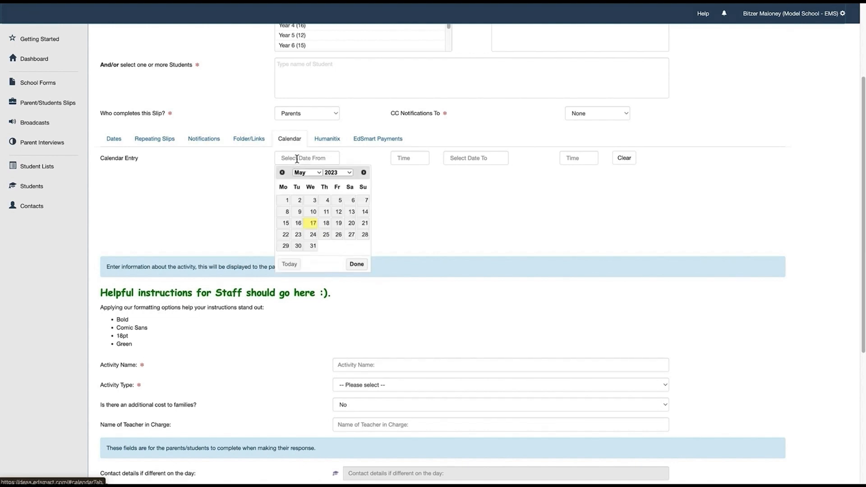
click(316, 174)
click(316, 185)
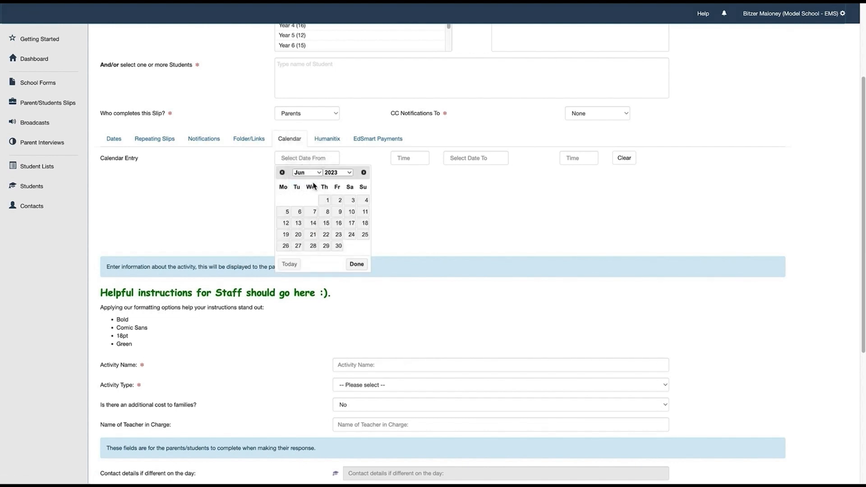
click(366, 224)
click(411, 157)
scroll(408, 198, down, 8)
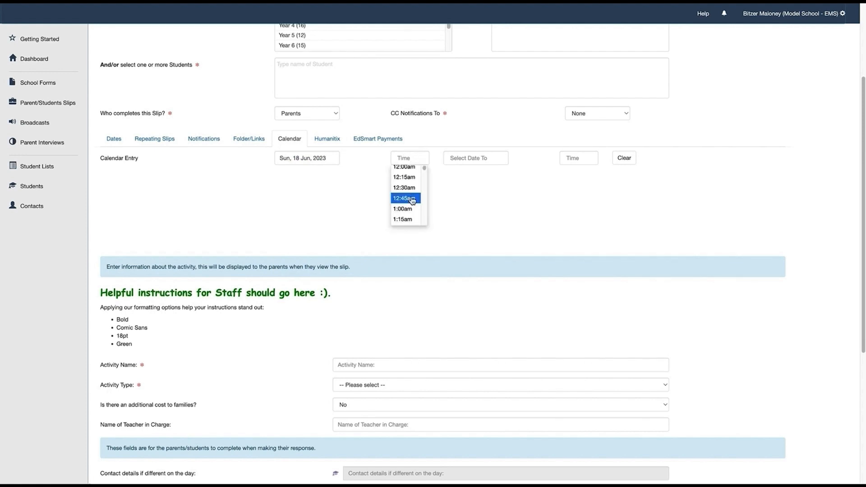
scroll(411, 199, down, 5)
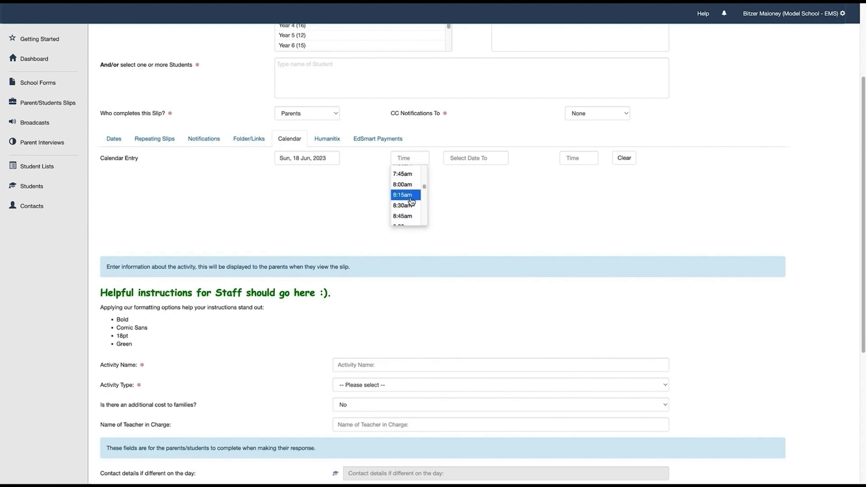
click(410, 195)
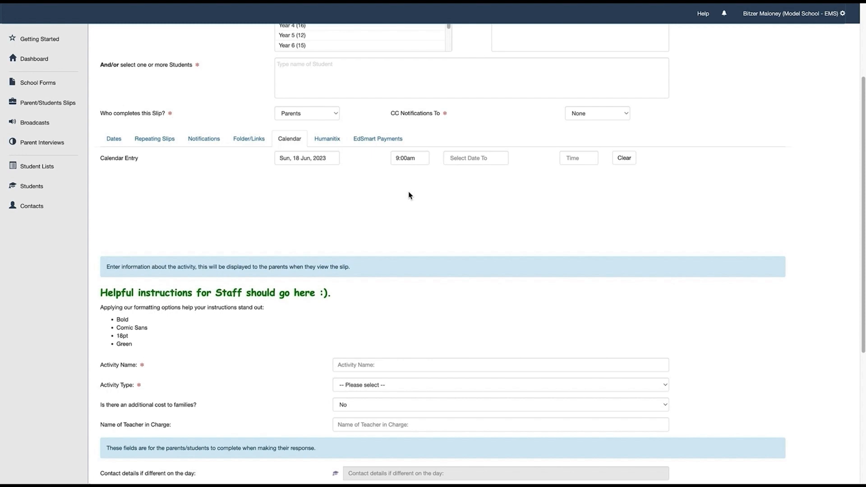
Set the end of the slip's calendar entry to Sun, 18 Jun, 2023 at 11:30am
click(470, 157)
click(485, 178)
click(485, 182)
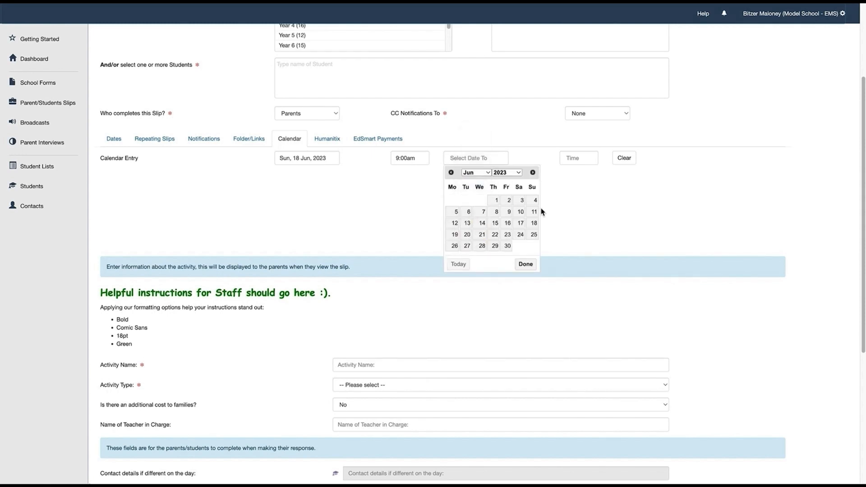
click(545, 164)
click(578, 159)
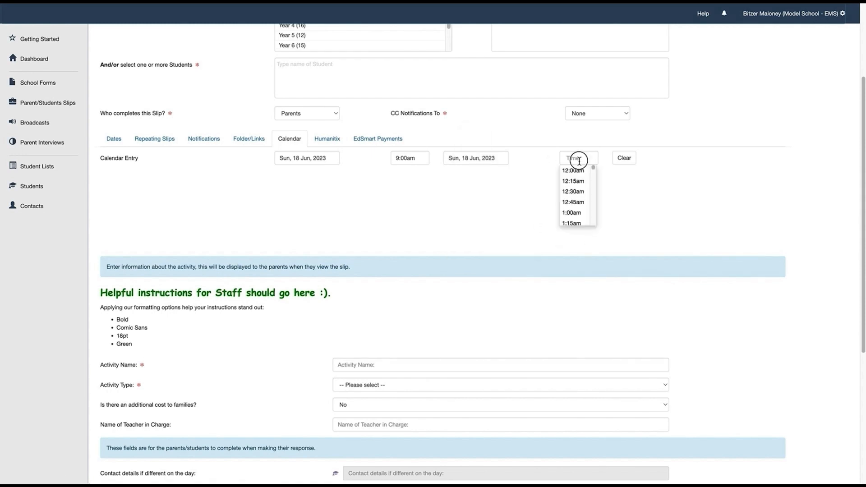
scroll(577, 198, down, 2)
scroll(579, 210, down, 10)
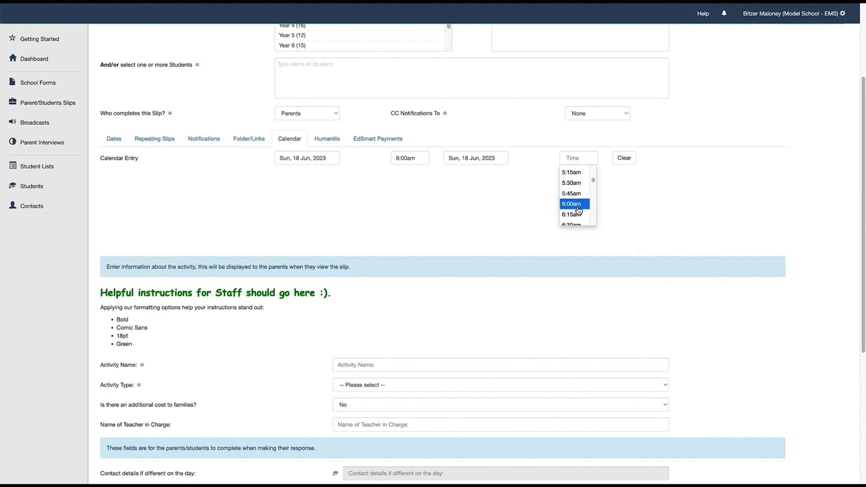
click(580, 221)
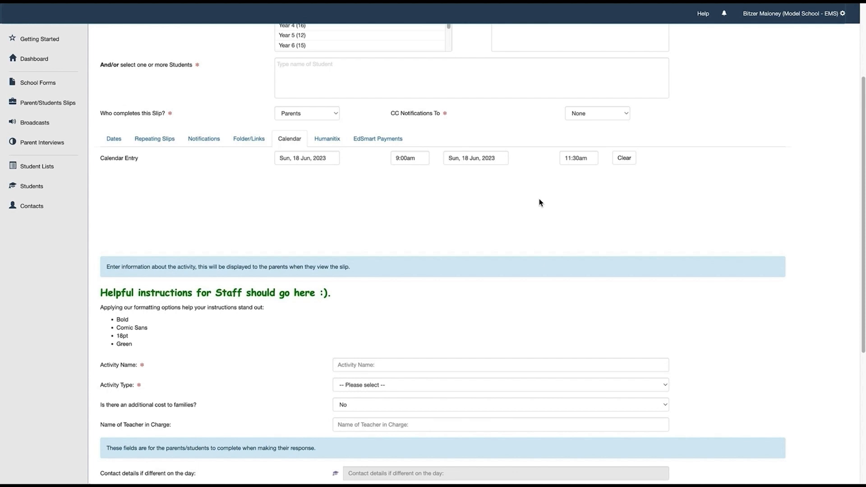
Review the slip's EdSmart Payments settings and return to its dates settings
scroll(541, 202, down, 5)
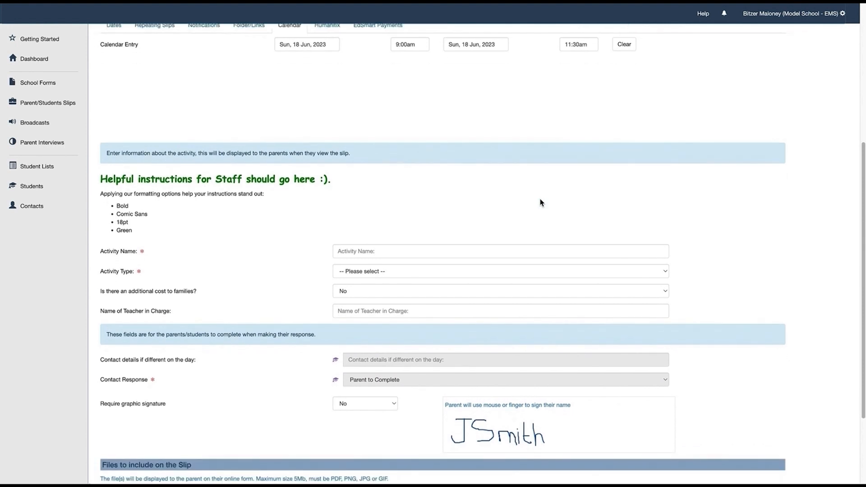
scroll(360, 189, up, 5)
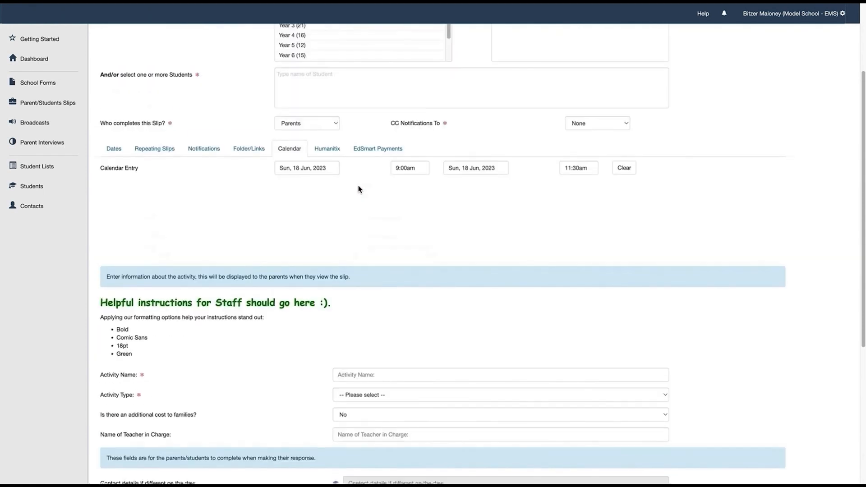
click(381, 151)
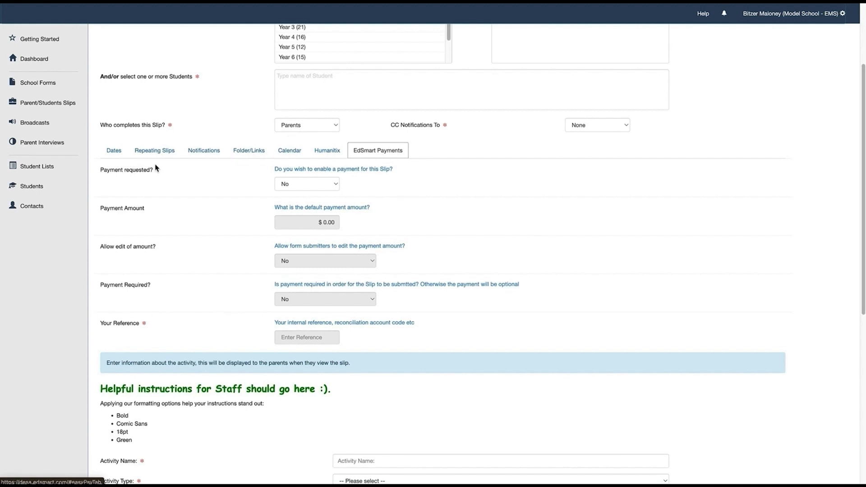
click(114, 150)
Enter "Leadership Skills Development" as the activity name and set the activity type to Incursion
scroll(489, 297, down, 1)
scroll(489, 297, down, 3)
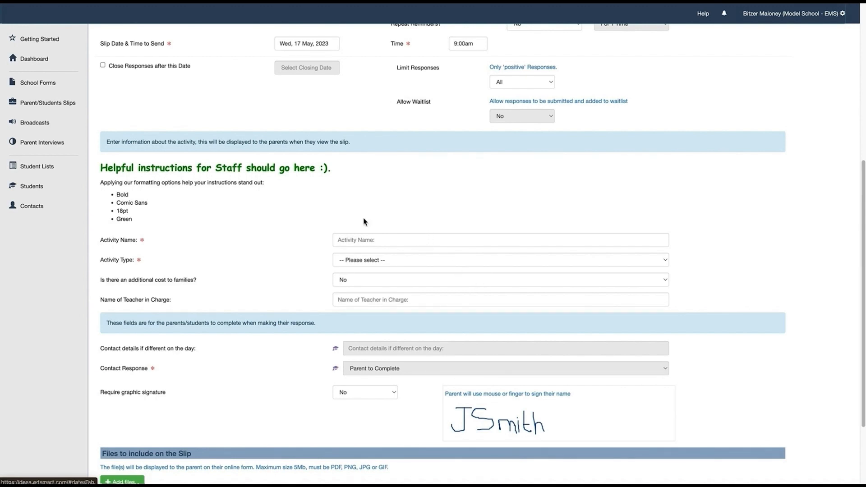
scroll(370, 227, down, 1)
click(378, 234)
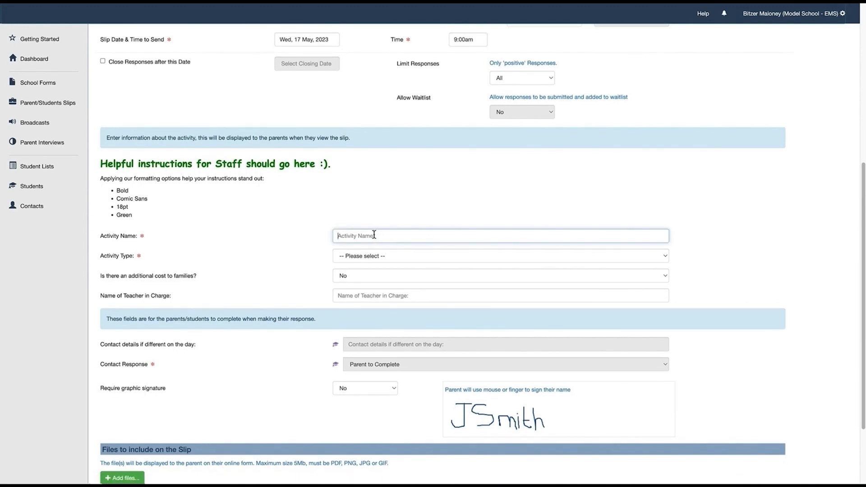
text(Leadershi)
text(p Sk9)
text(lls Development)
click(367, 257)
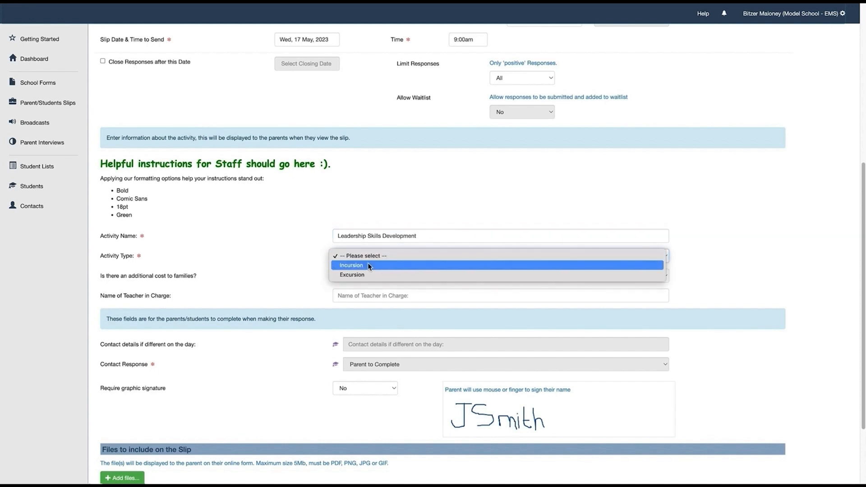
click(367, 263)
Write "This has been approved by the Student Leadership Team." as the description under the activity type
scroll(357, 302, down, 1)
click(352, 288)
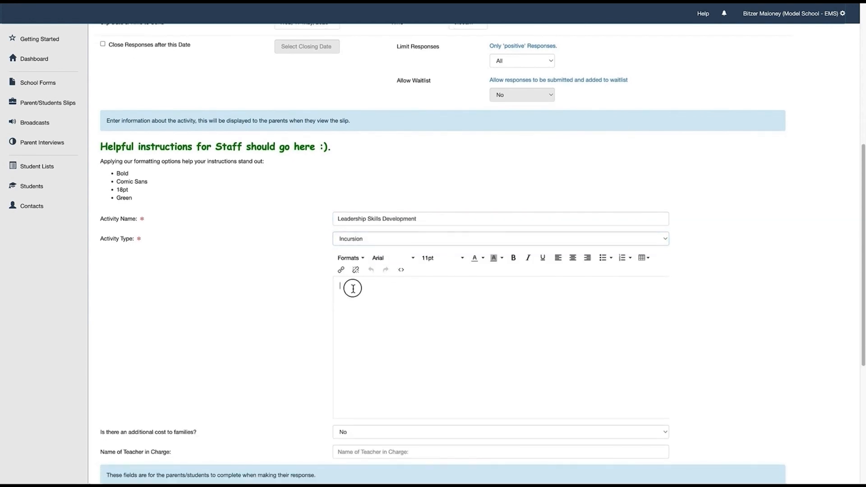
scroll(353, 289, down, 1)
text(This has been a)
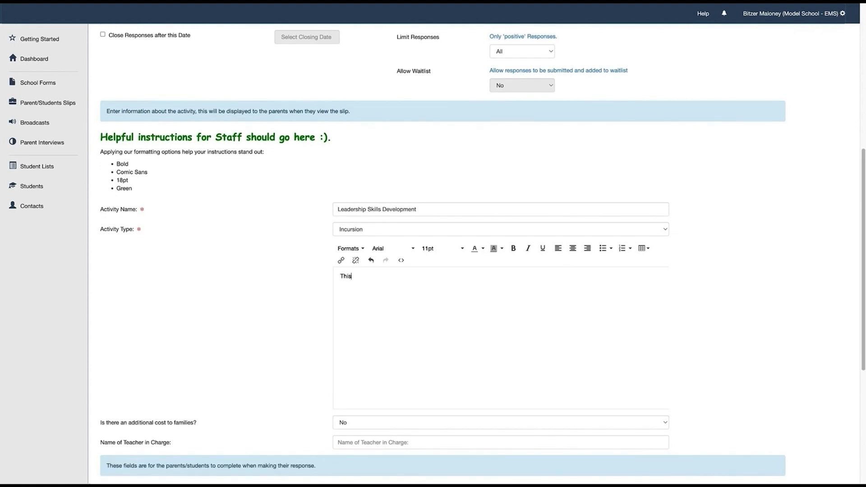
text(d by the Student Leadership Tea)
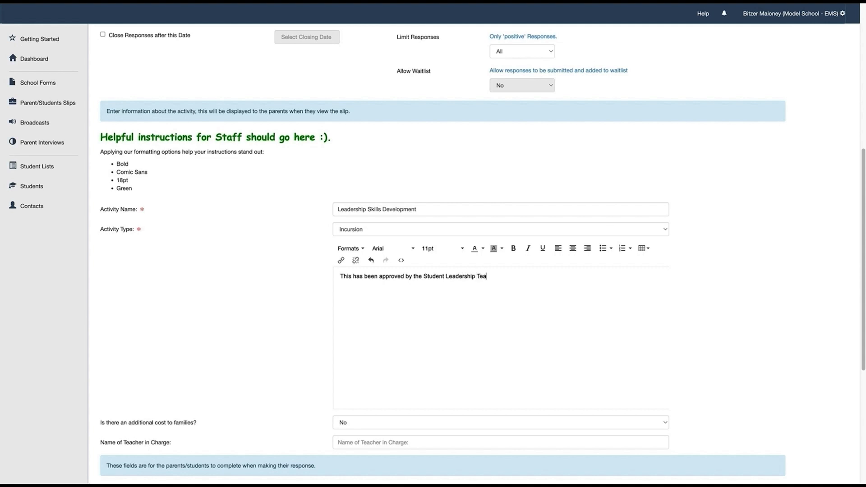
text(m.)
Try marking the activity as having an additional cost to families, and return the answer to No
scroll(354, 292, down, 3)
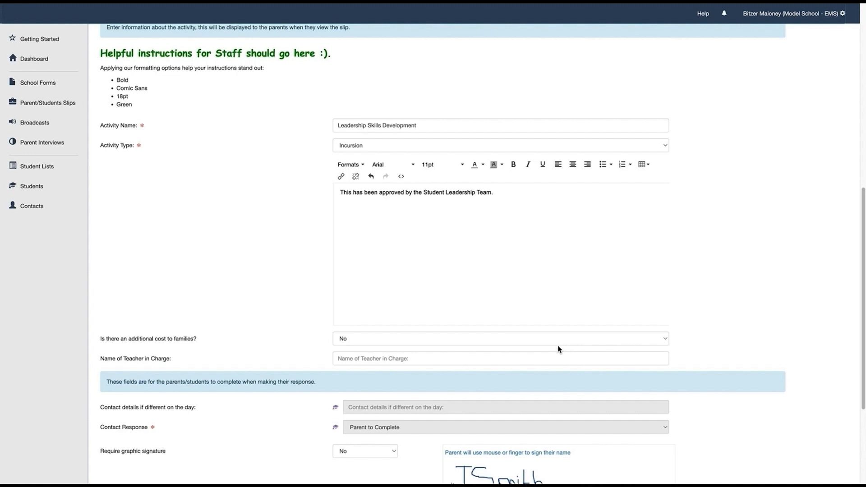
click(657, 341)
click(656, 337)
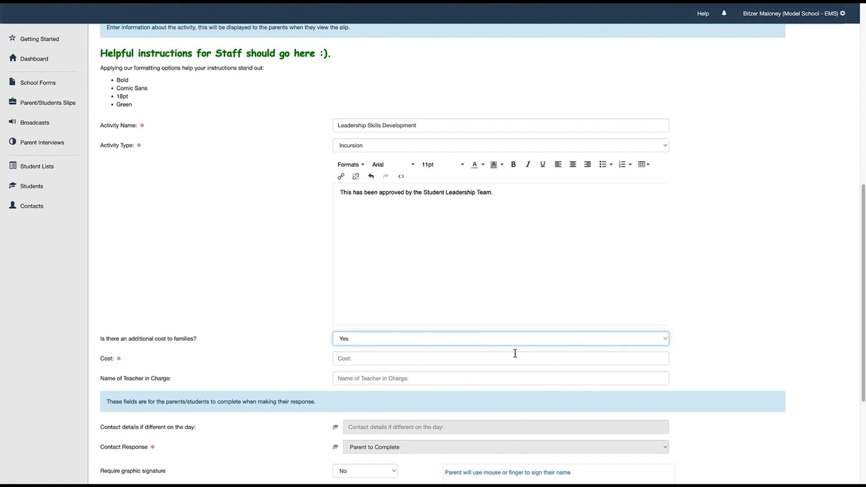
click(666, 341)
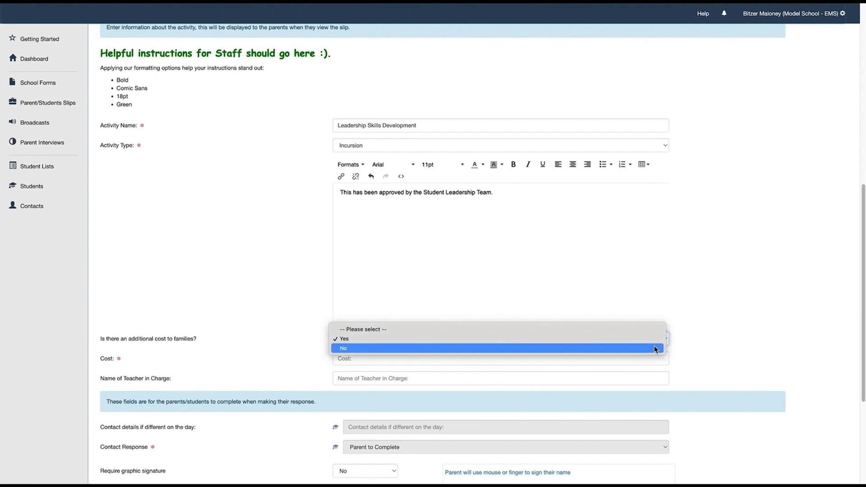
click(654, 348)
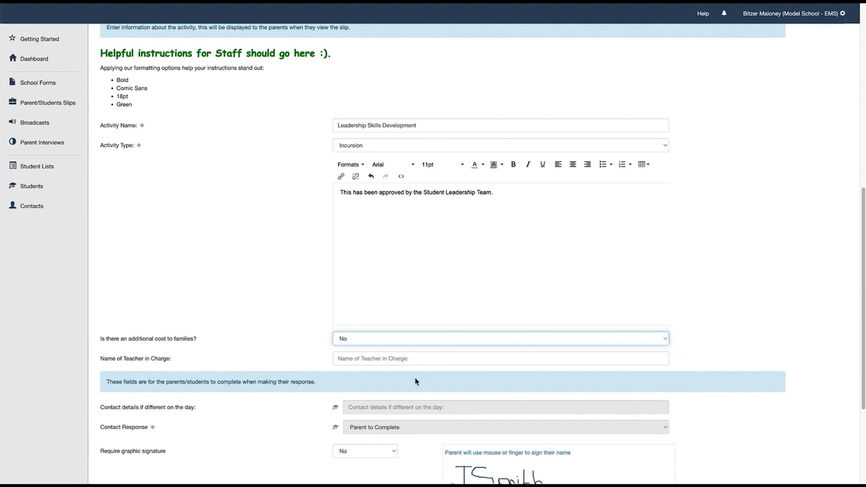
Fill in the name of the teacher in charge of the activity
click(388, 358)
text(Mr)
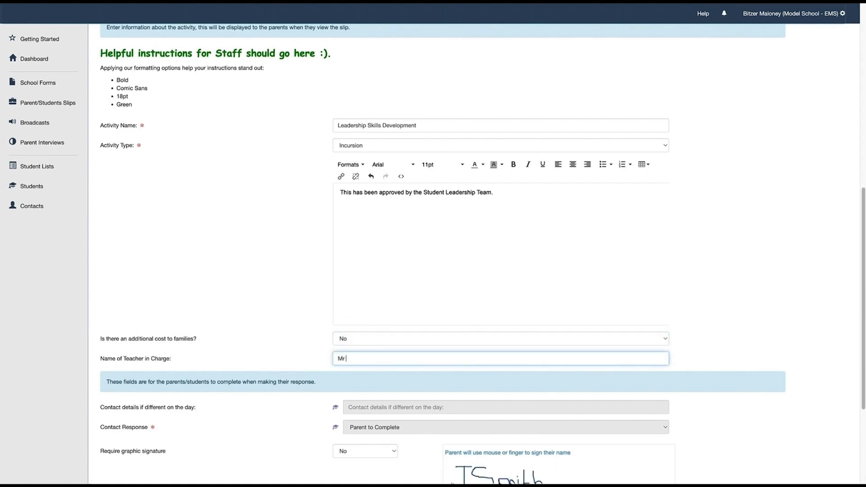
text( King)
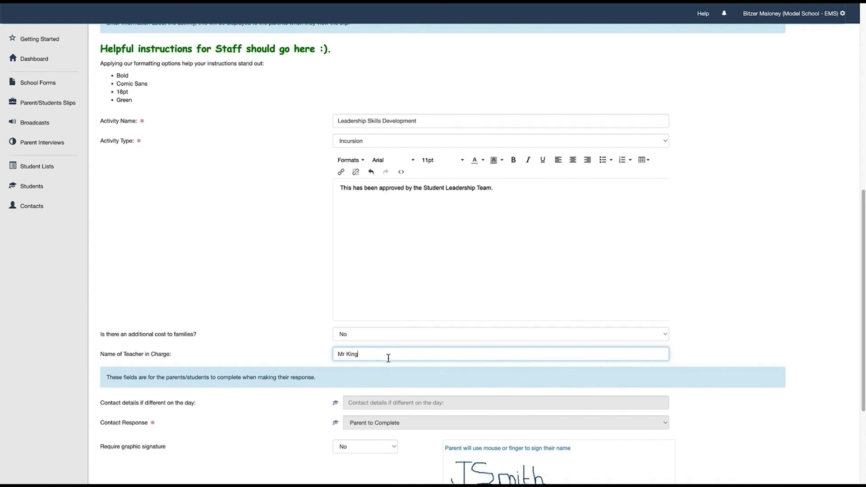
Try requiring a graphic signature on the slip, and return the option to No
scroll(388, 358, down, 4)
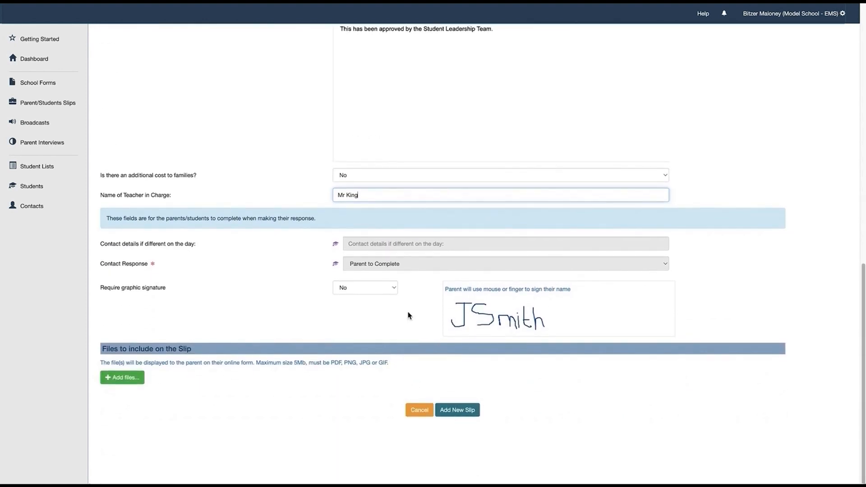
click(381, 289)
click(388, 297)
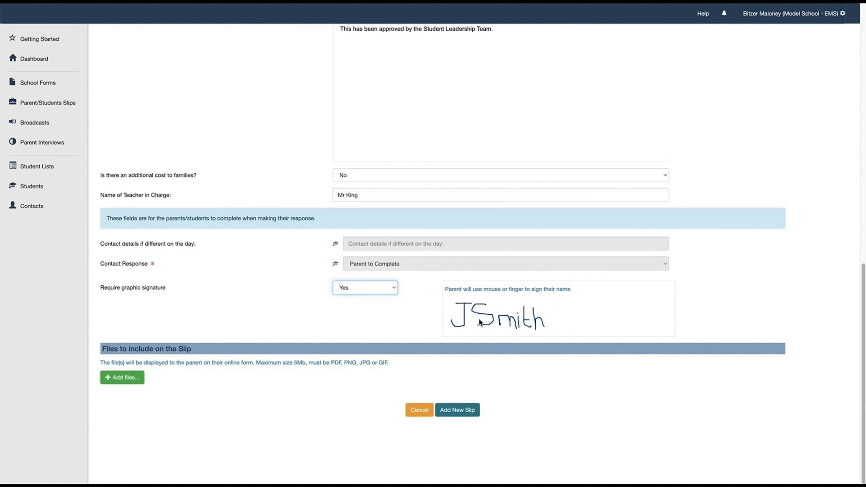
click(395, 289)
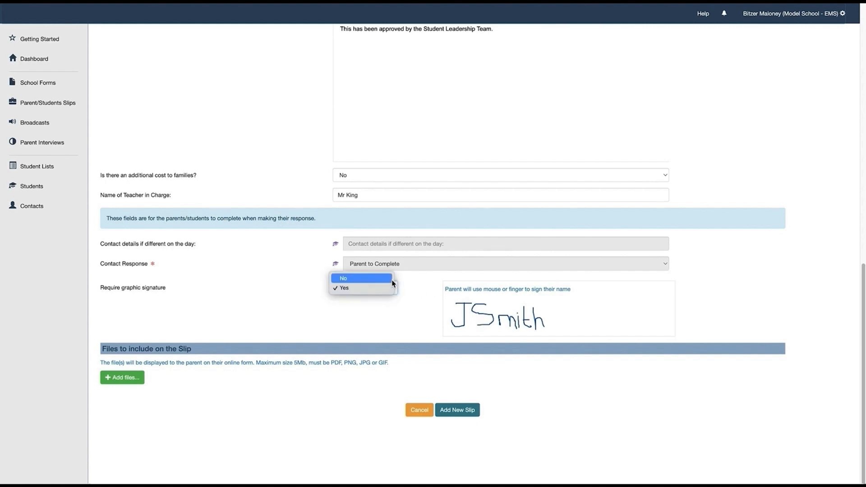
click(392, 280)
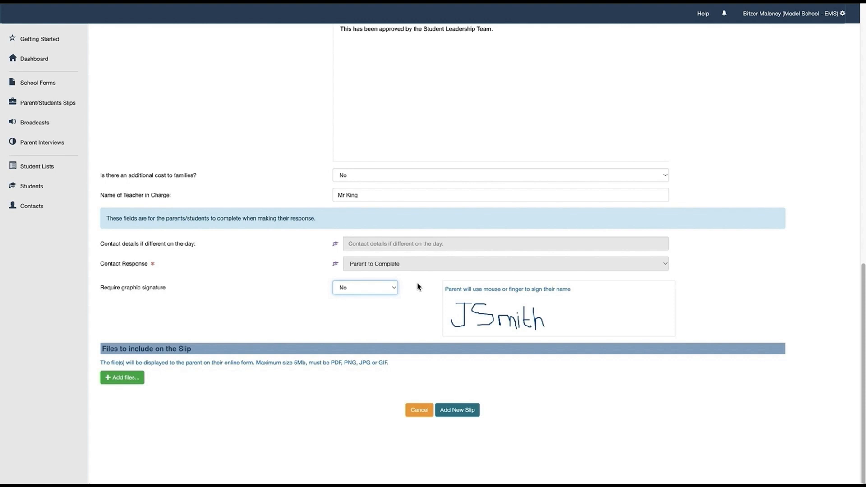
Add the new slip and review its draft details and workflow steps
click(458, 411)
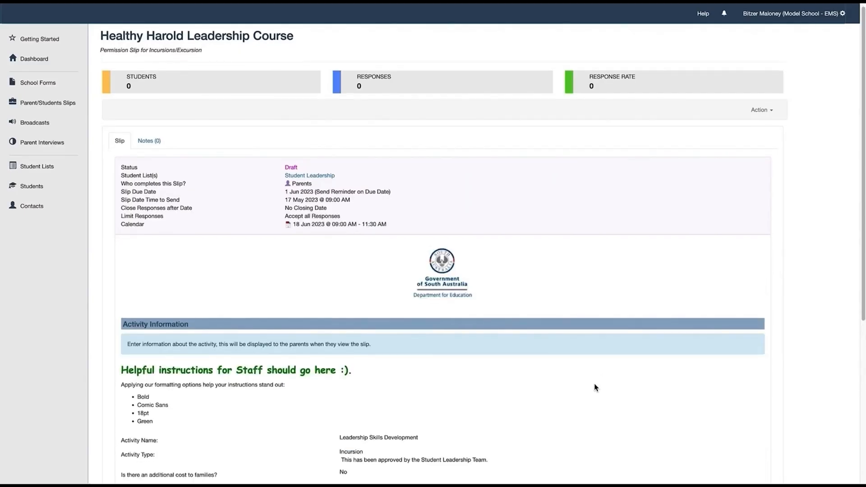
scroll(595, 387, down, 5)
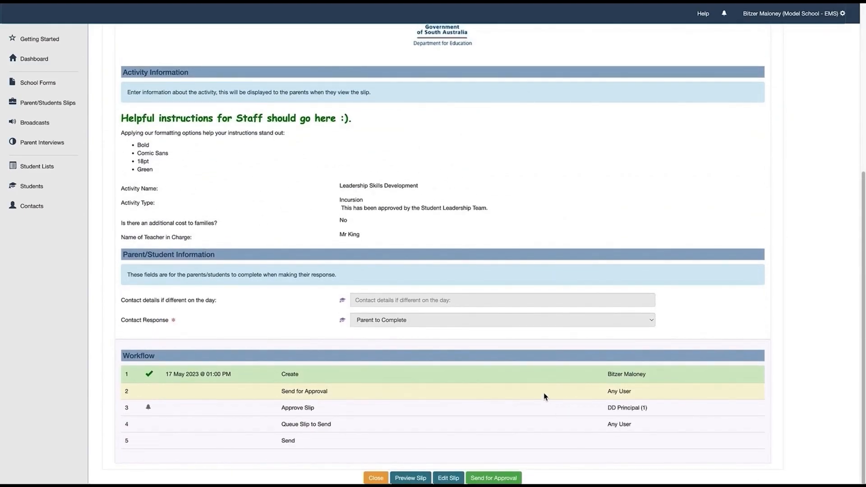
scroll(545, 397, up, 5)
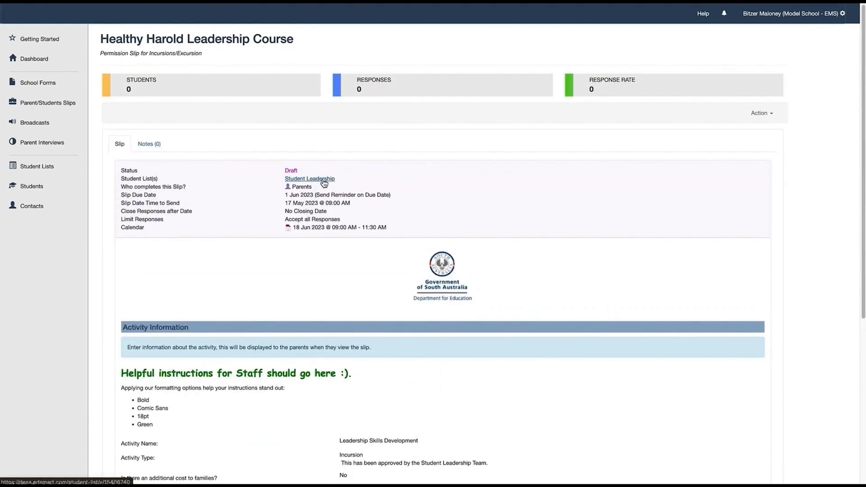
scroll(316, 185, down, 1)
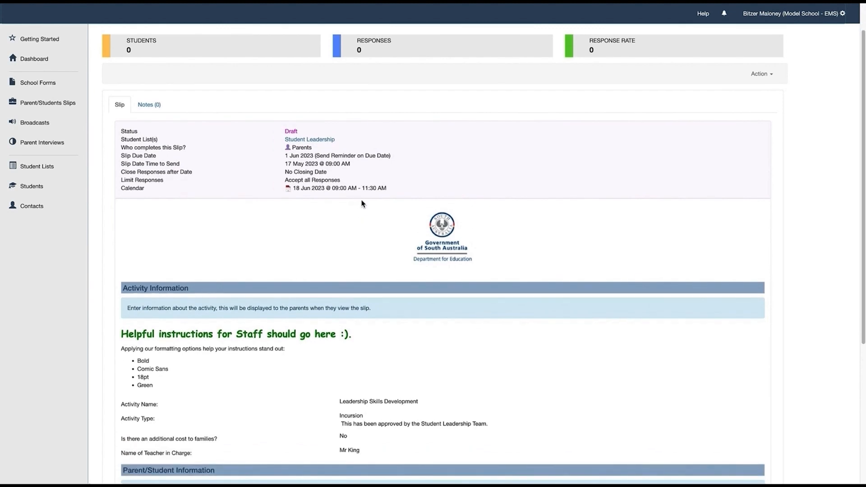
scroll(307, 190, down, 5)
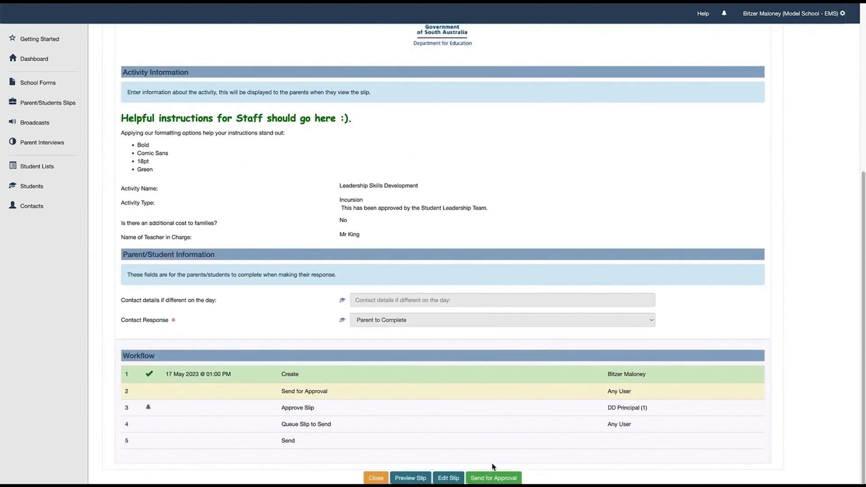
Send the draft Healthy Harold Leadership Course slip for approval and confirm the request
click(496, 477)
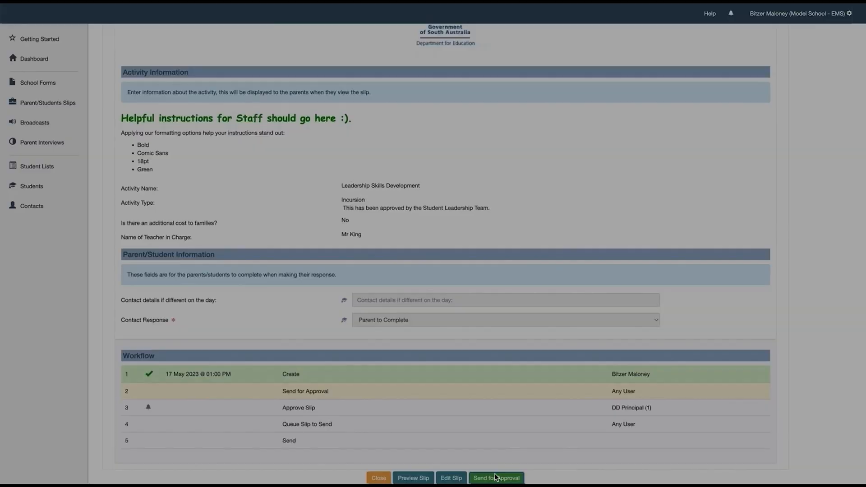
click(540, 81)
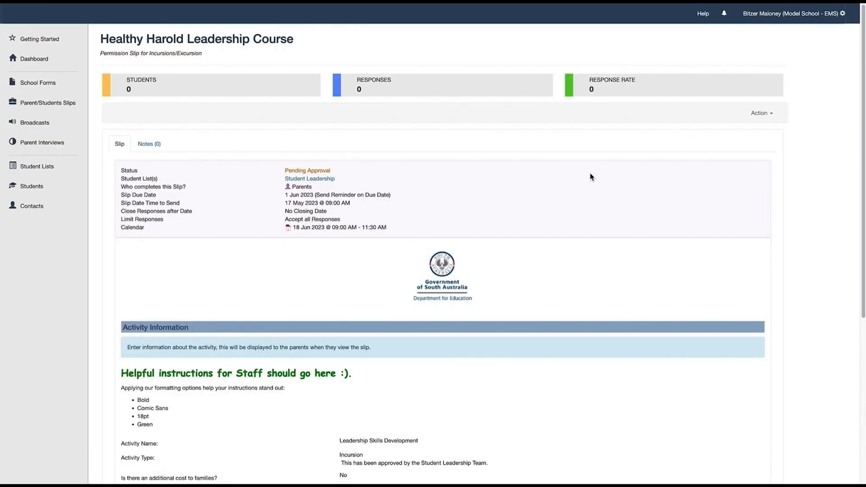
scroll(592, 177, down, 6)
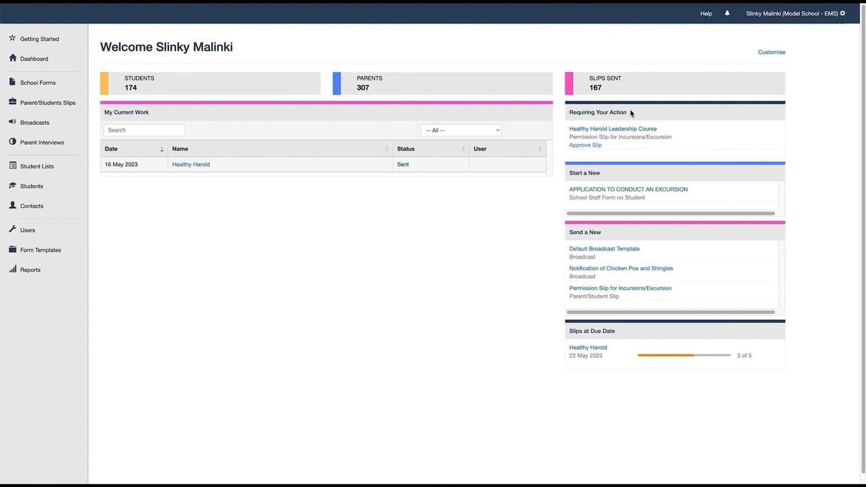
As the approver, open the Healthy Harold Leadership Course slip requiring action and review its details and approval workflow
click(607, 130)
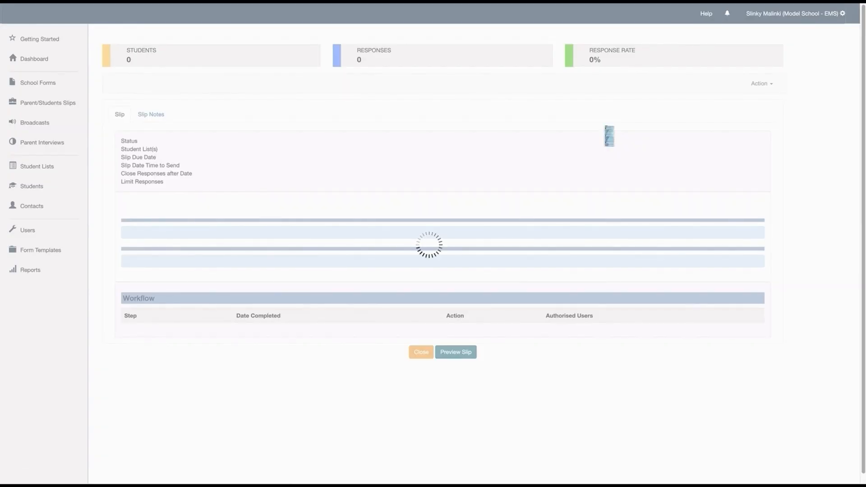
scroll(607, 133, down, 4)
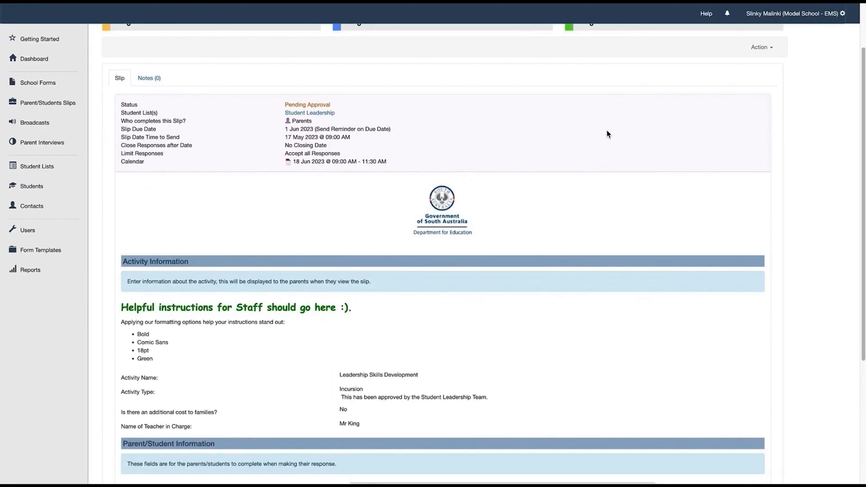
scroll(607, 133, down, 1)
scroll(607, 134, down, 1)
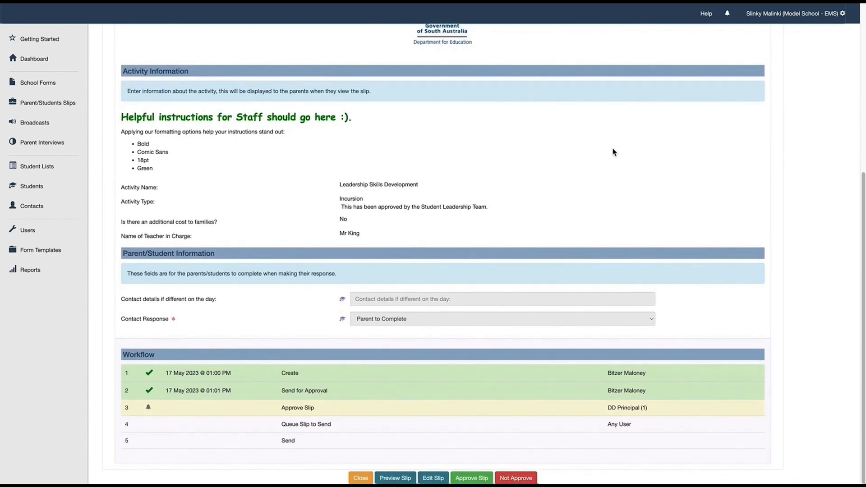
scroll(550, 455, down, 1)
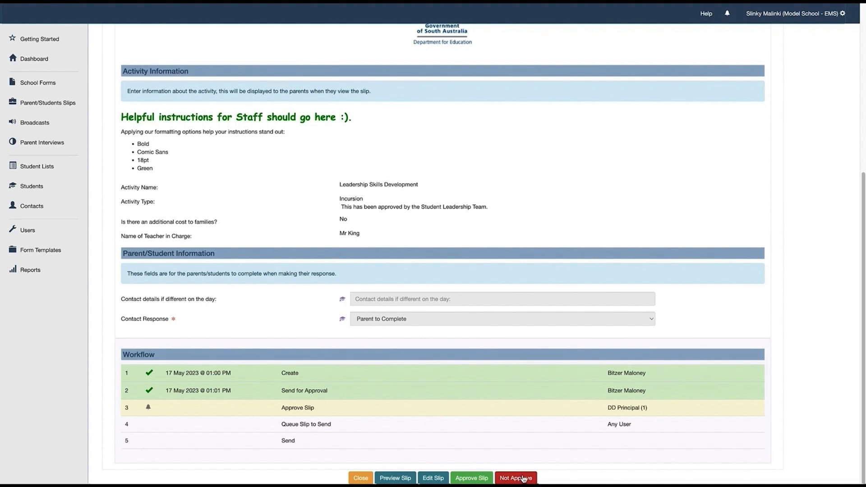
Reject the slip with the comment "Change the finish time to 1pm, please.", returning it to step 2, and review the updated workflow
click(523, 479)
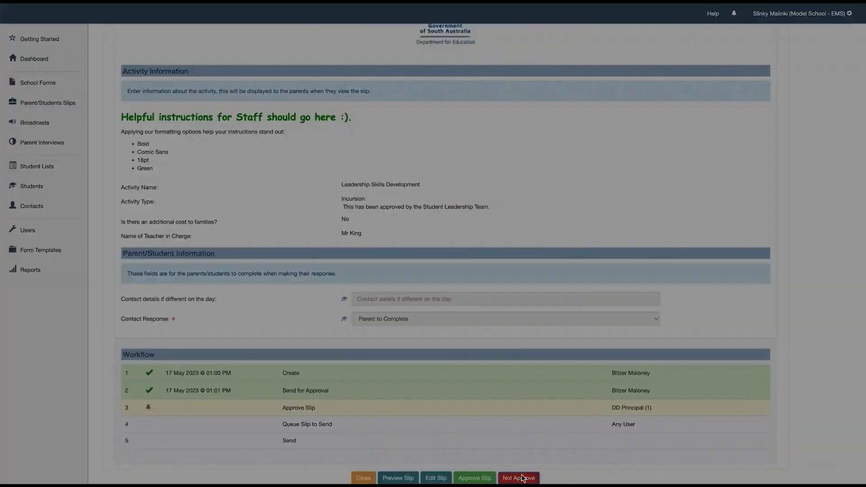
click(346, 123)
text(Change the)
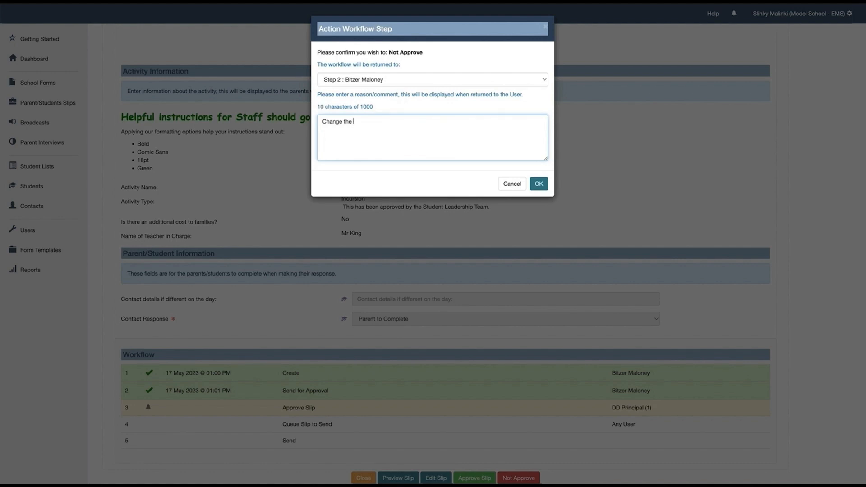
text( finish time to 1pm, please.)
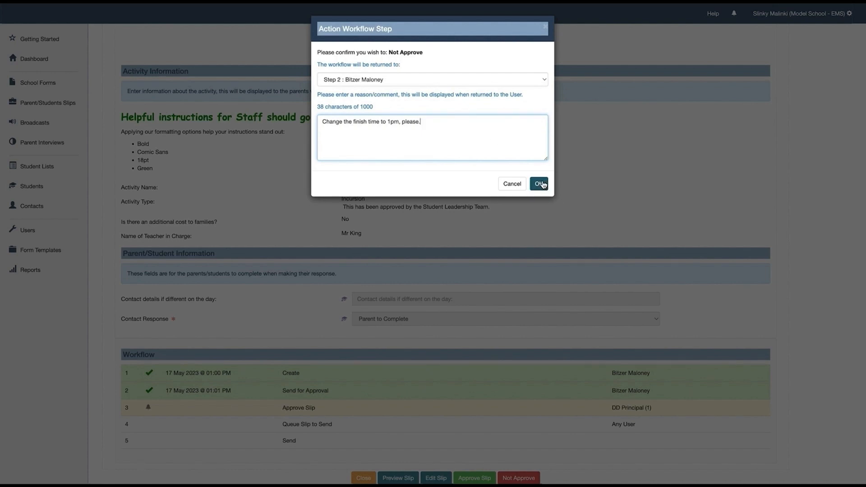
click(539, 184)
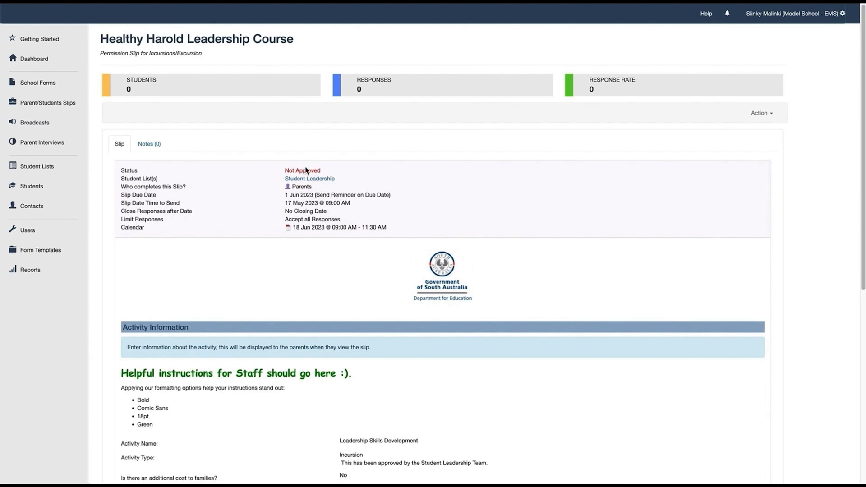
scroll(638, 208, down, 7)
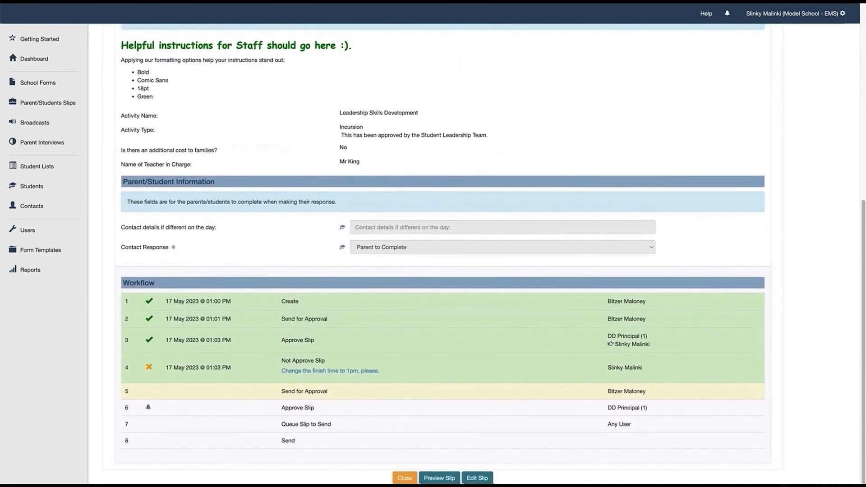
scroll(350, 402, up, 1)
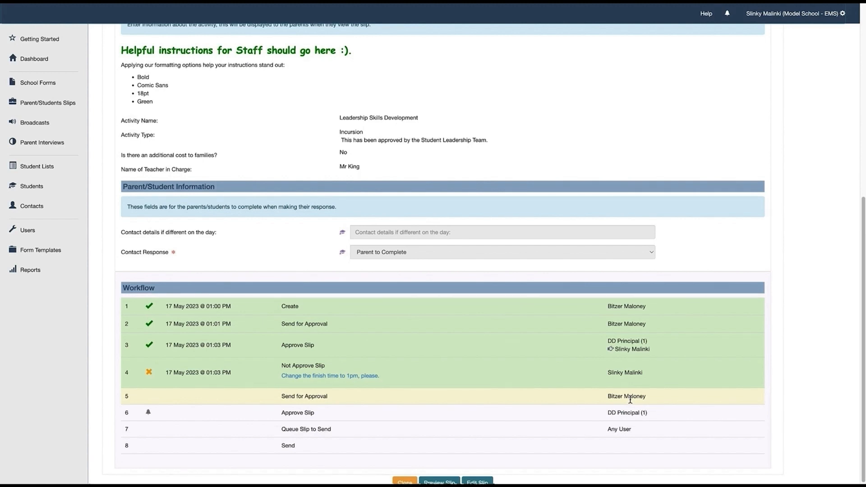
scroll(637, 399, down, 1)
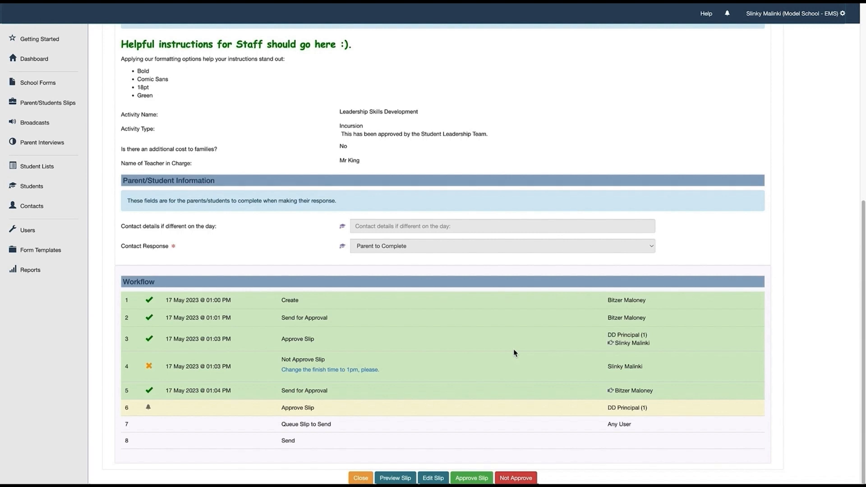
Approve the resubmitted Healthy Harold Leadership Course slip, confirm the approval and check its workflow
click(469, 480)
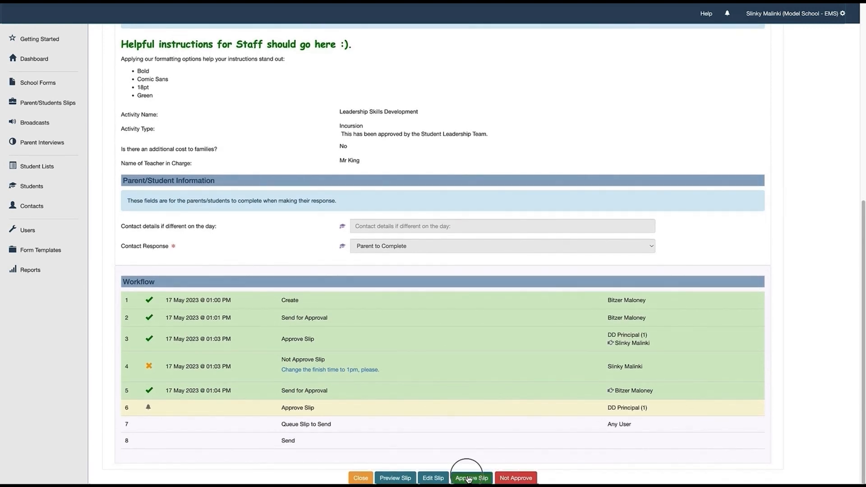
click(540, 80)
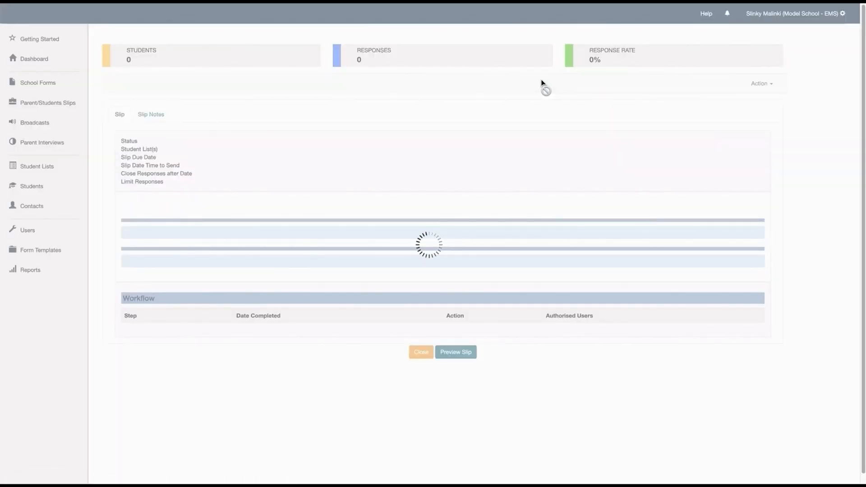
scroll(541, 83, down, 8)
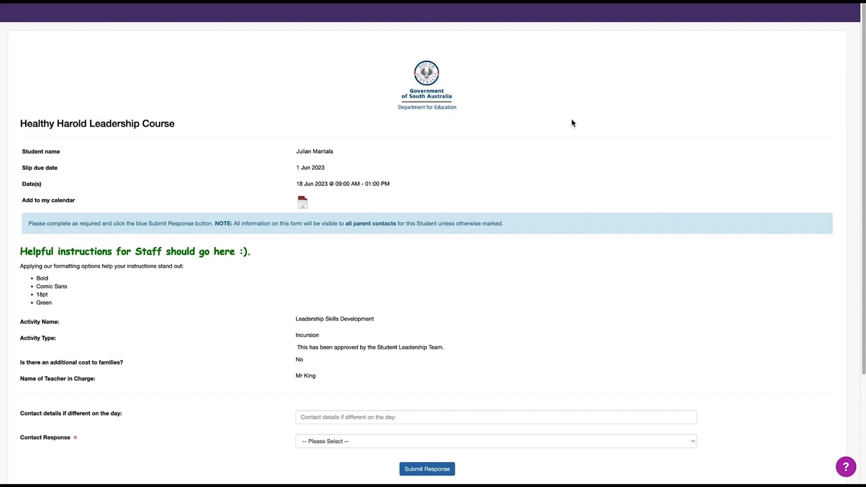
As the parent, submit the Healthy Harold Leadership Course slip with the contact response Permission Given and review the submitted response
scroll(533, 150, down, 3)
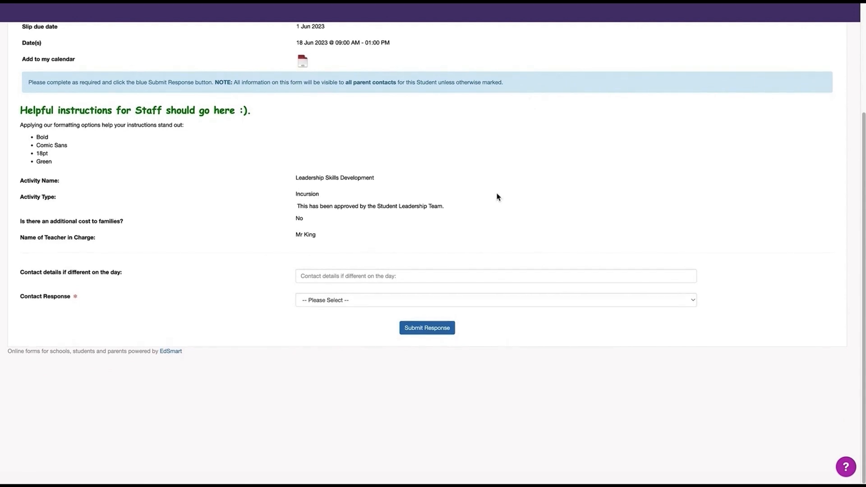
click(680, 302)
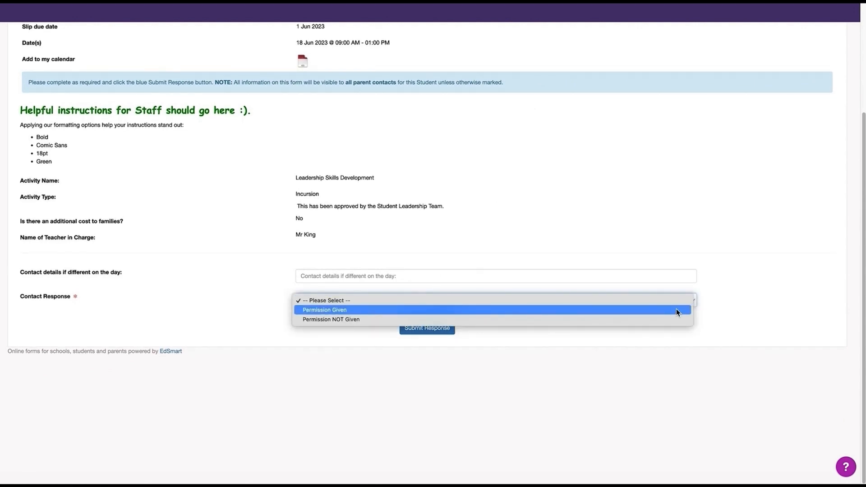
click(676, 310)
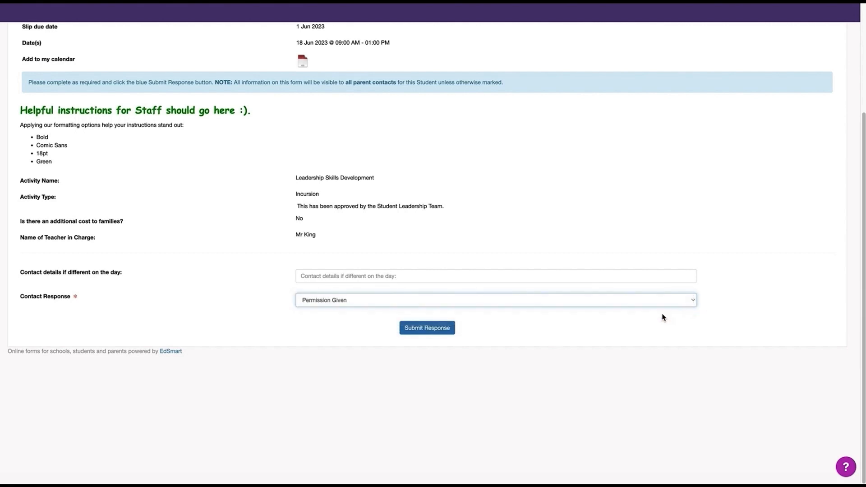
click(427, 328)
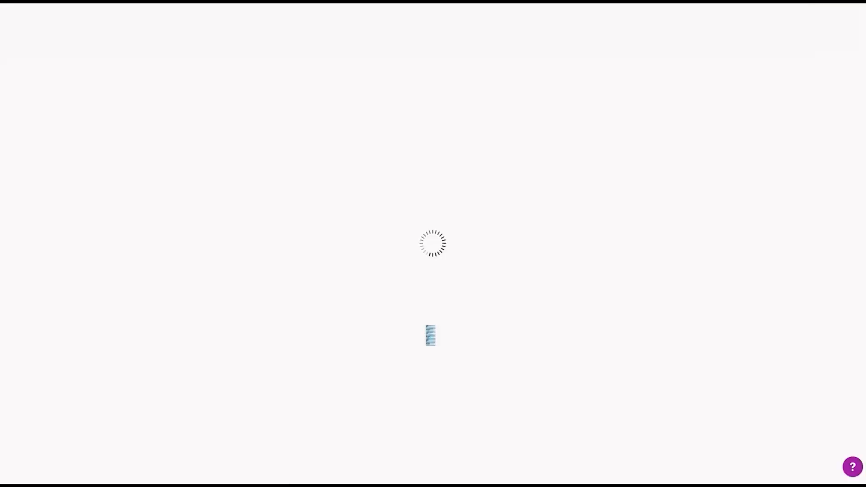
scroll(425, 333, down, 5)
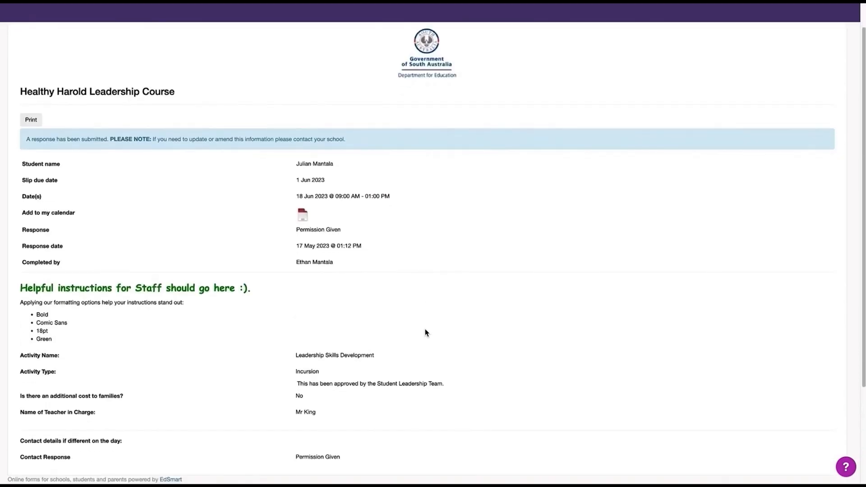
scroll(426, 333, up, 3)
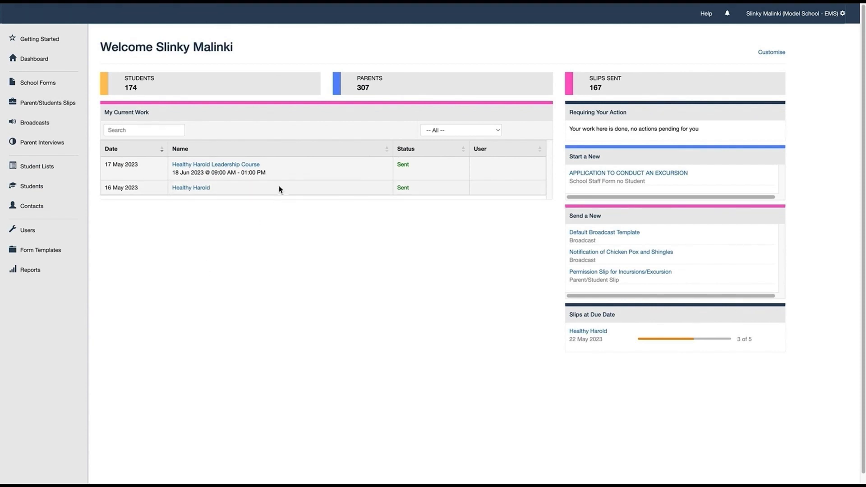
As the staff member, open the sent Healthy Harold Leadership Course slip from current work and view its responses
click(229, 165)
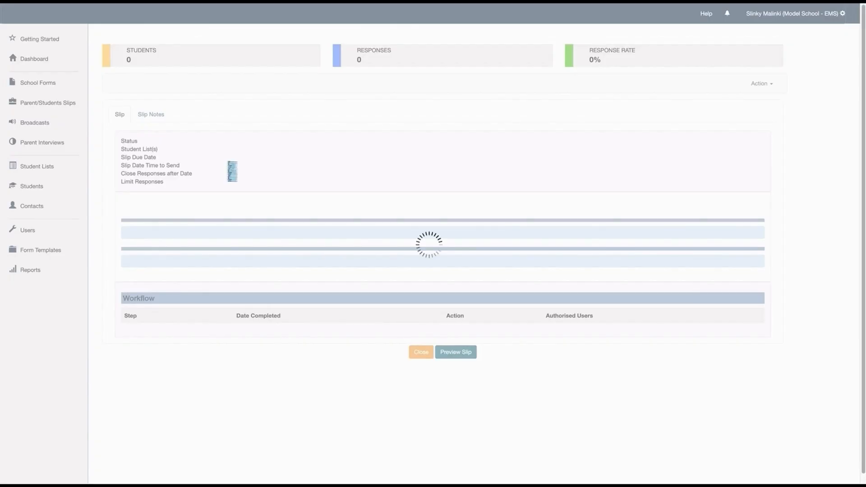
scroll(494, 267, down, 1)
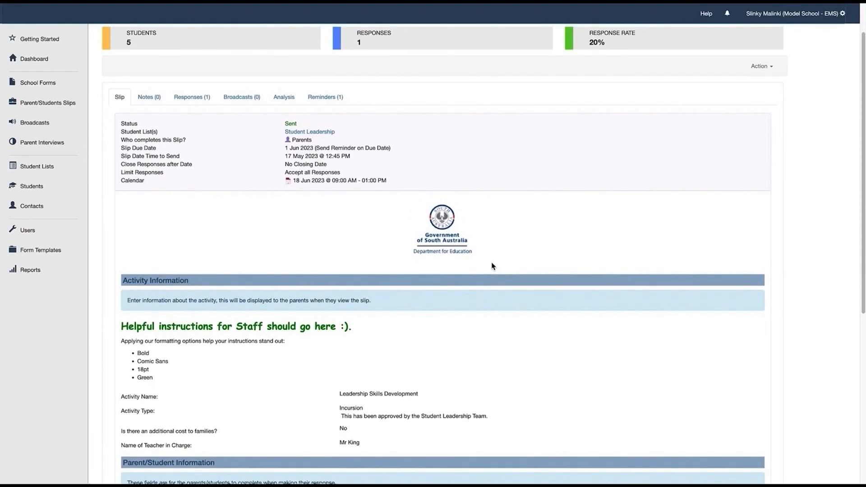
click(189, 100)
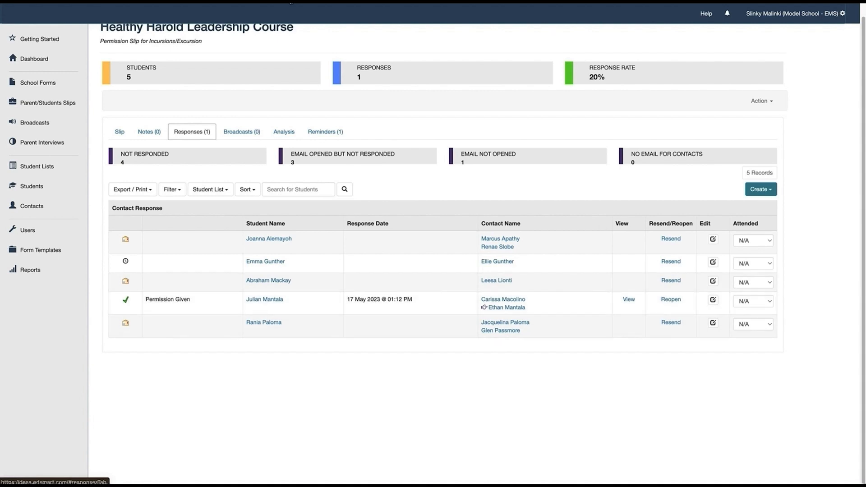
scroll(362, 184, up, 1)
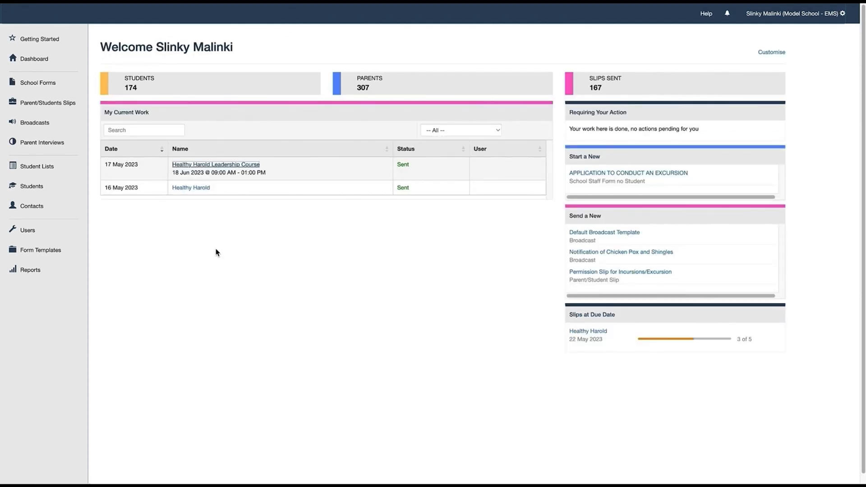
Open the sent Healthy Harold slip from current work and review its details and individual student responses
click(190, 189)
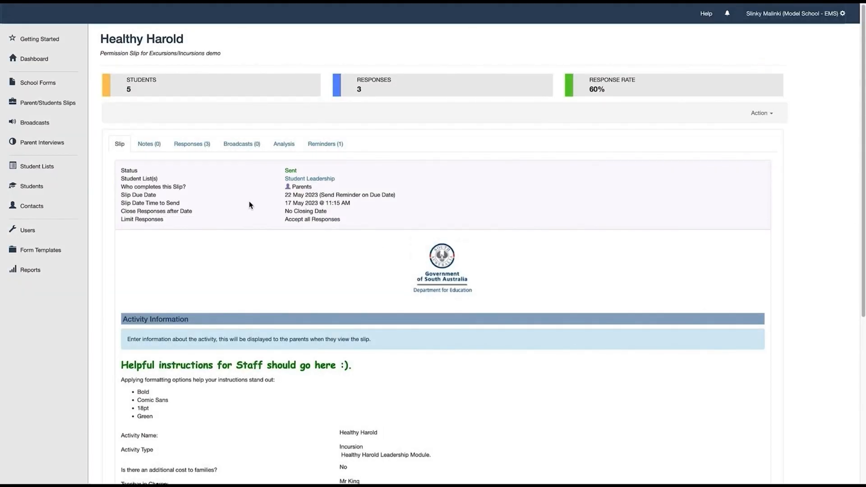
scroll(528, 230, down, 3)
scroll(528, 229, up, 3)
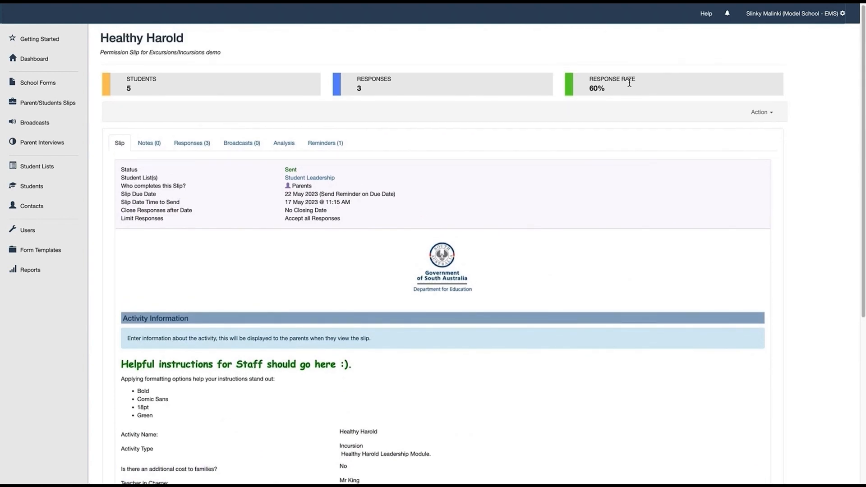
click(190, 143)
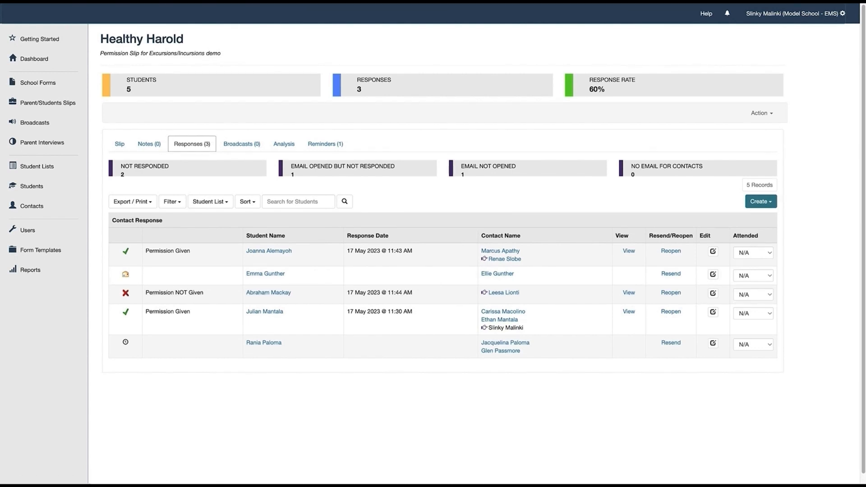
View the slip's response analysis and list the students behind the Permission Given and Permission NOT Given results
click(284, 145)
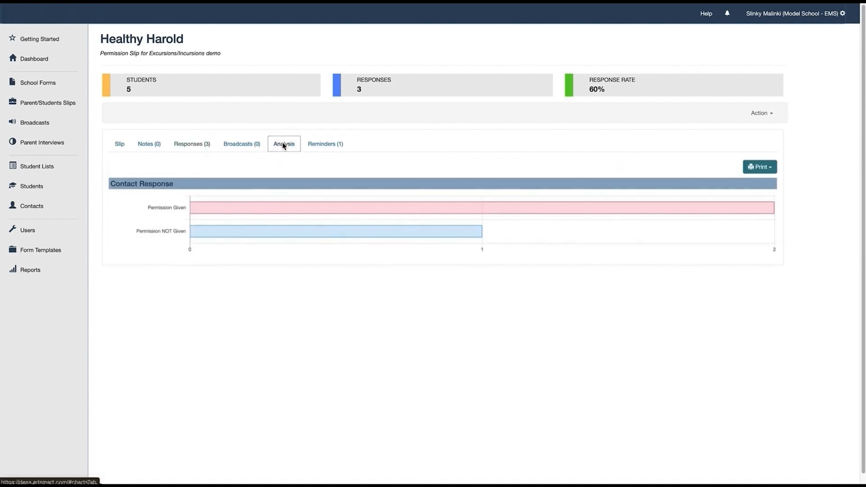
mouse_move(548, 211)
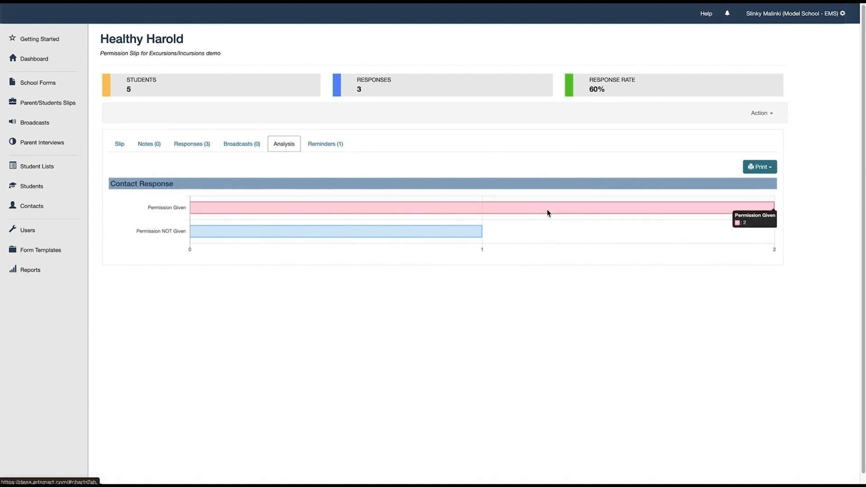
click(547, 211)
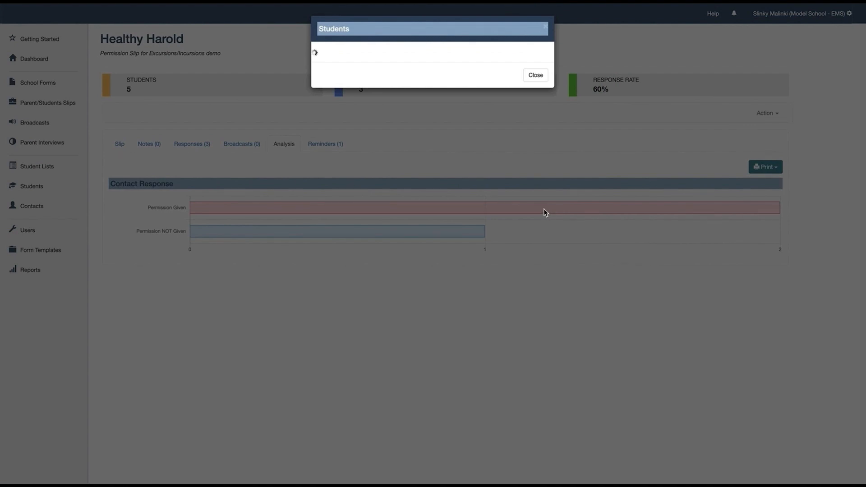
click(539, 84)
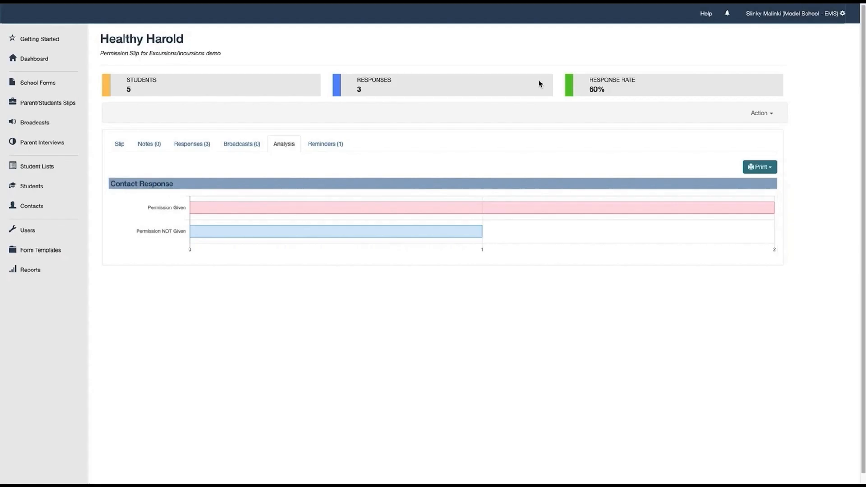
mouse_move(373, 235)
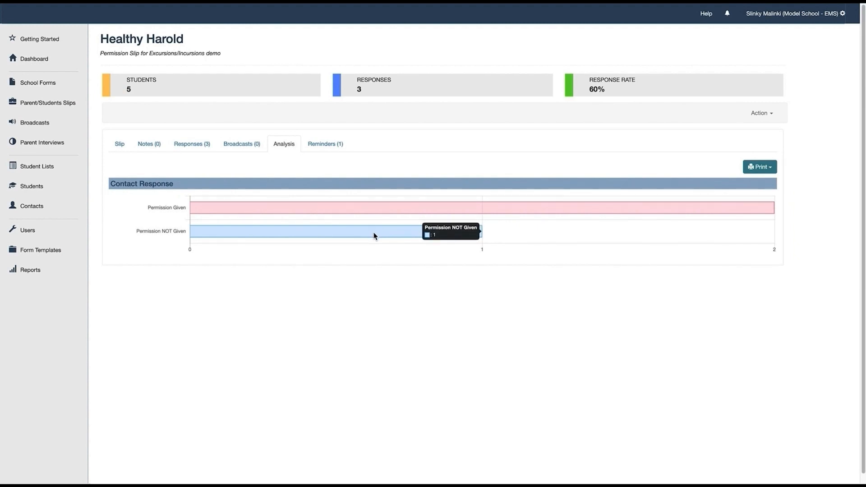
click(373, 234)
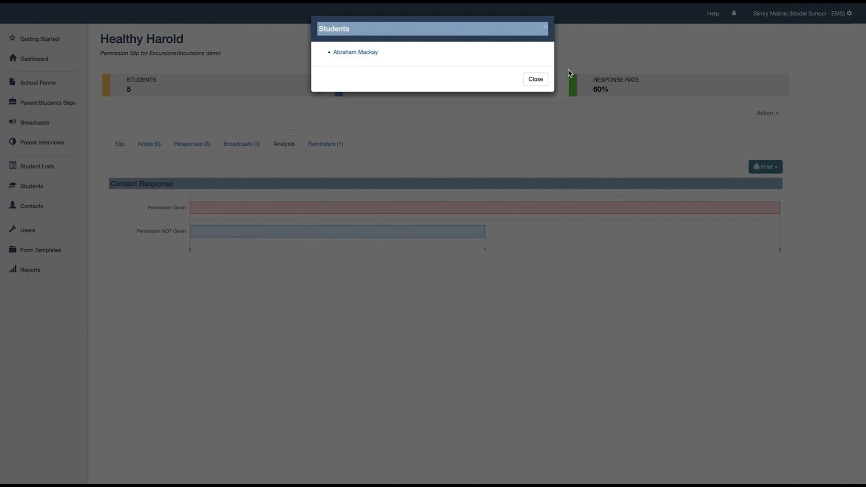
click(536, 79)
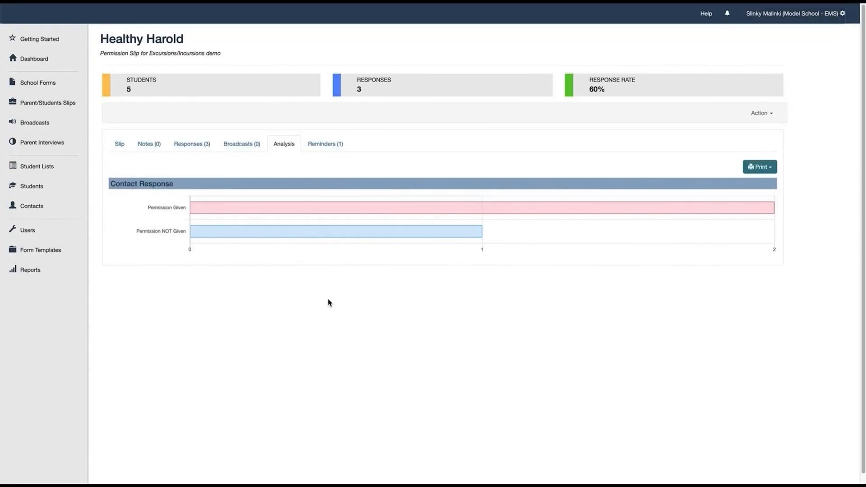
From the slip's responses, start a new student list, try the recipient options Have Responded and Have not Responded, and close without creating it
click(204, 145)
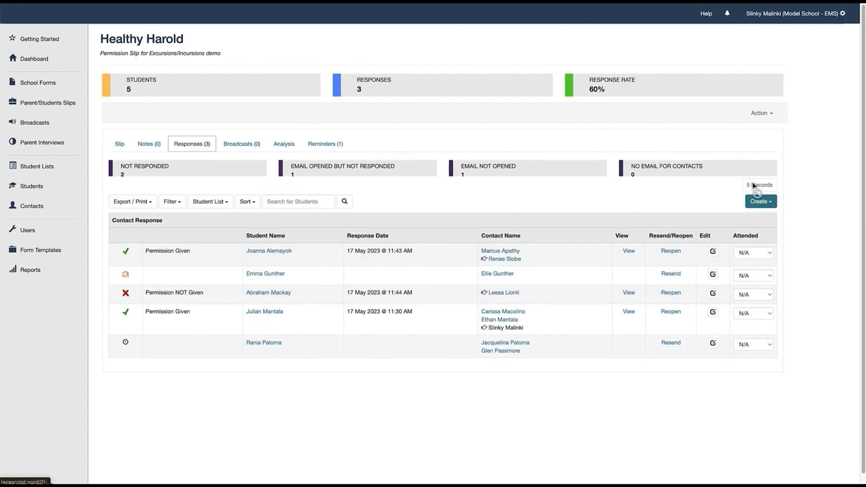
click(766, 202)
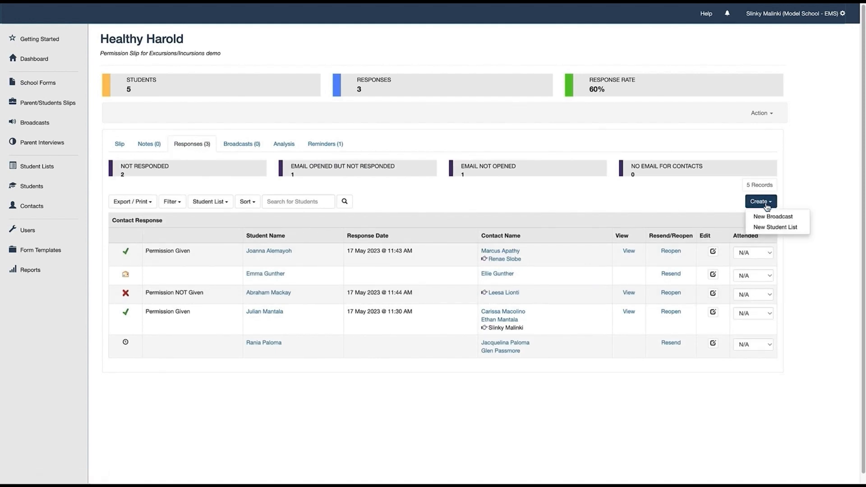
click(770, 226)
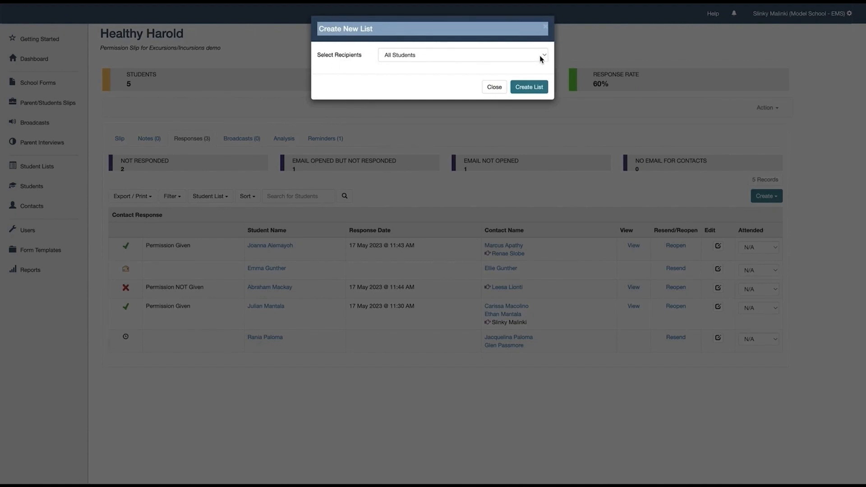
click(542, 59)
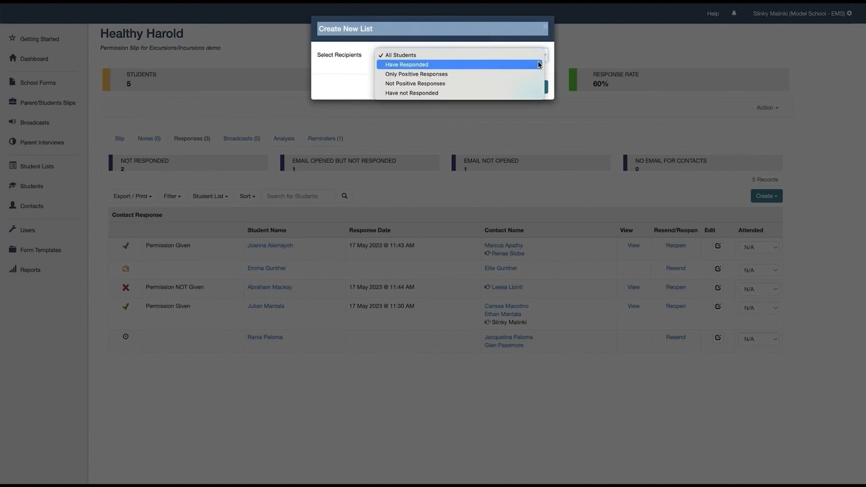
click(539, 65)
click(539, 55)
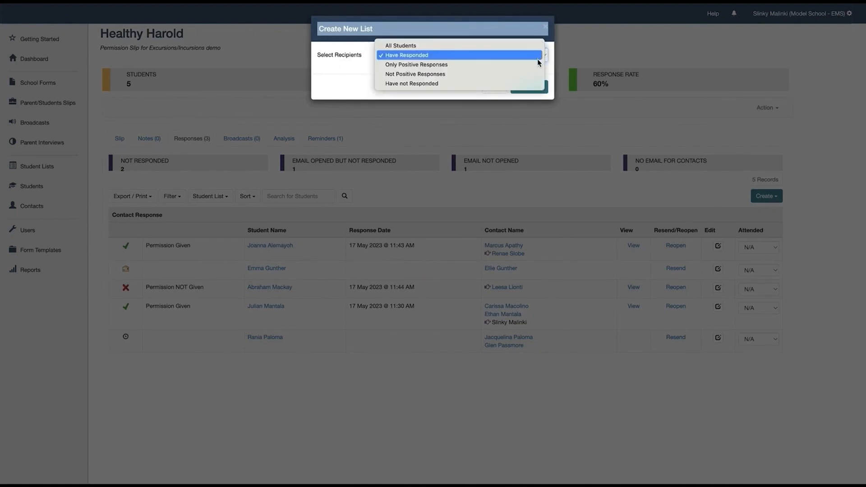
click(531, 84)
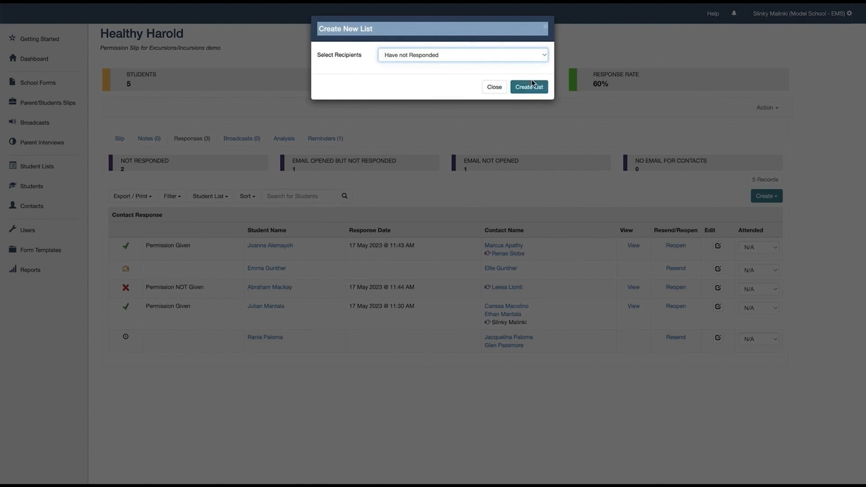
click(498, 92)
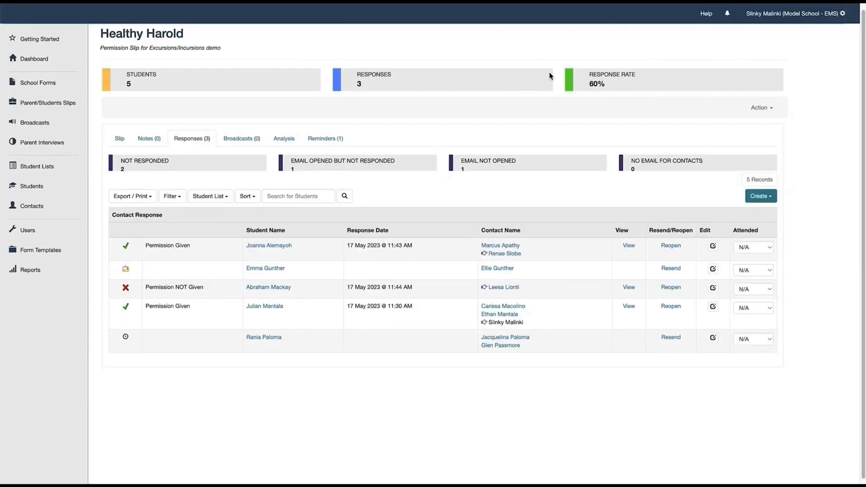
Start a new broadcast from the slip's responses, review the recipient options, and close without creating it
click(769, 199)
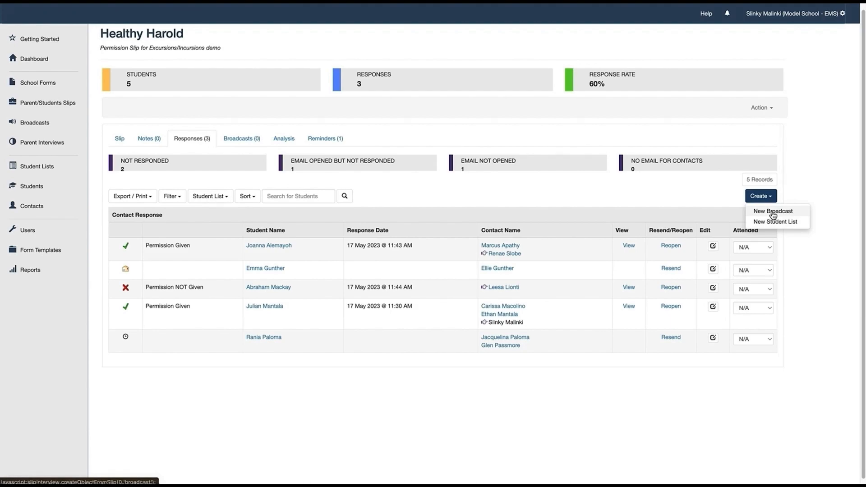
click(773, 215)
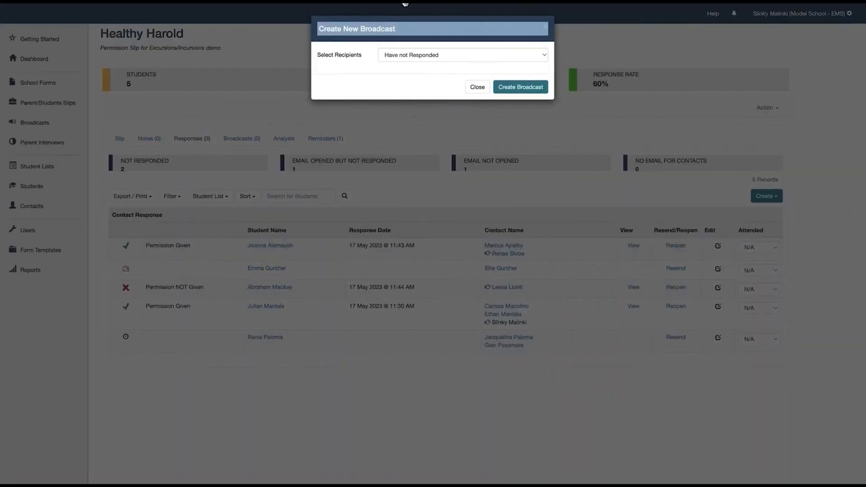
click(544, 58)
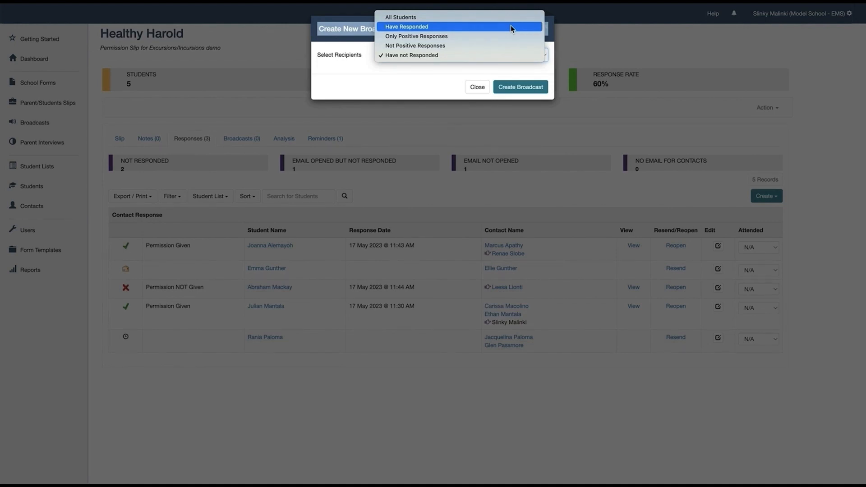
click(474, 88)
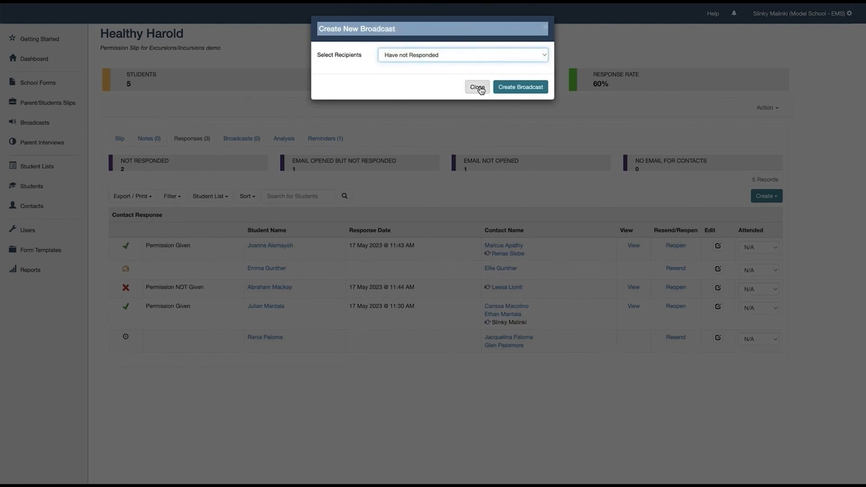
click(476, 88)
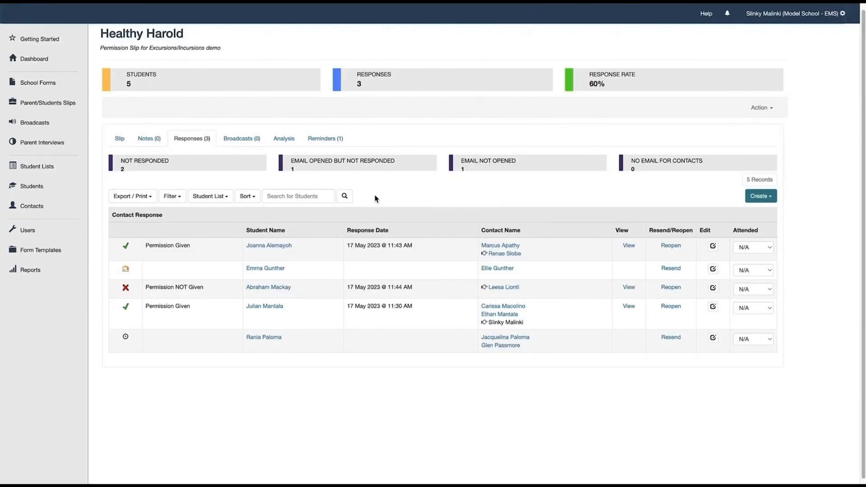
View the reminders scheduled for the Healthy Harold slip
click(322, 138)
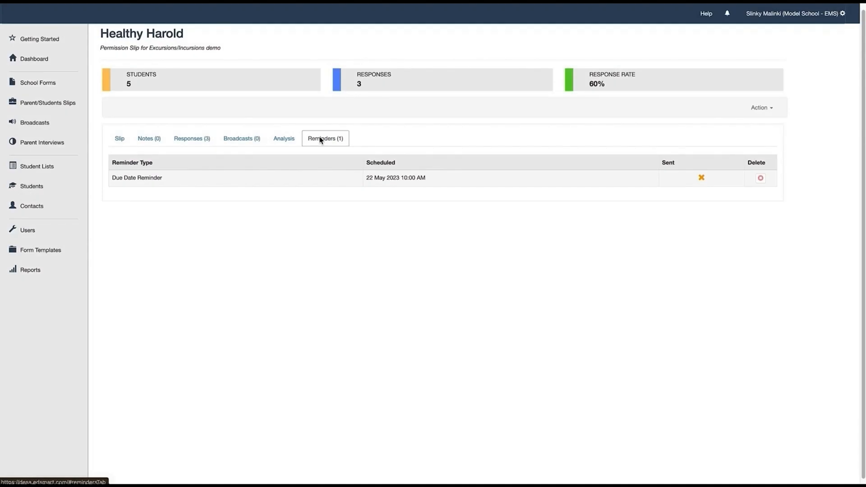